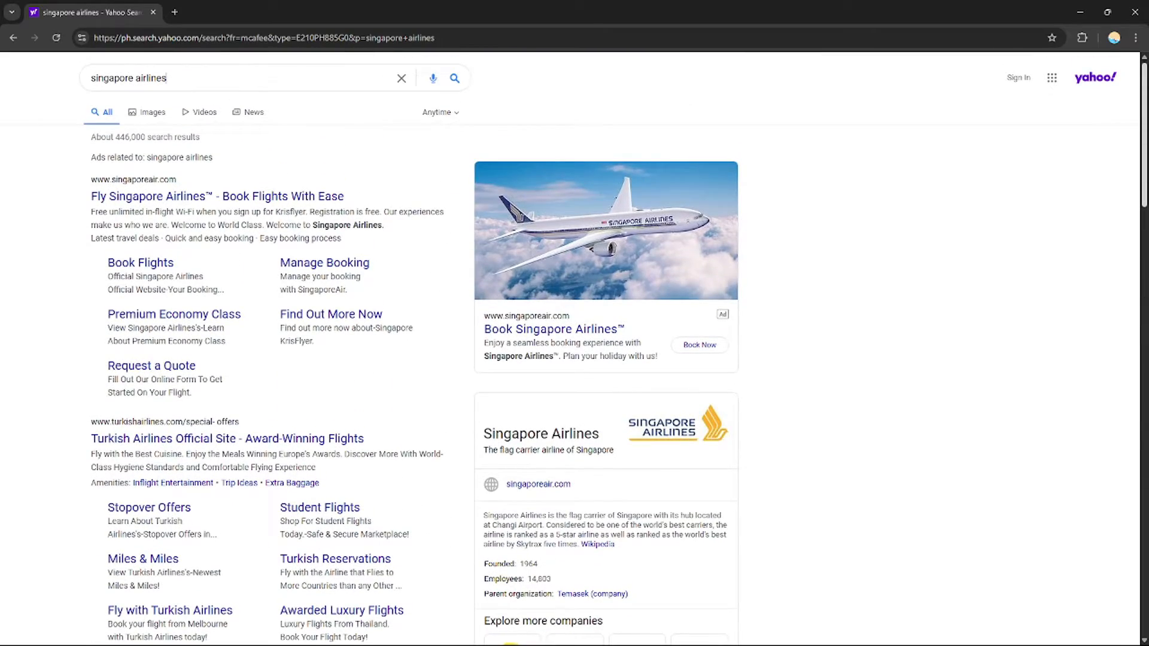
Open the official Singapore Airlines website from the search results and close the search results page
{"action": "scroll", "coordinate": [1132, 141], "scroll_direction": "down", "scroll_amount": 4}
{"action": "scroll", "coordinate": [1132, 140], "scroll_direction": "up", "scroll_amount": 4}
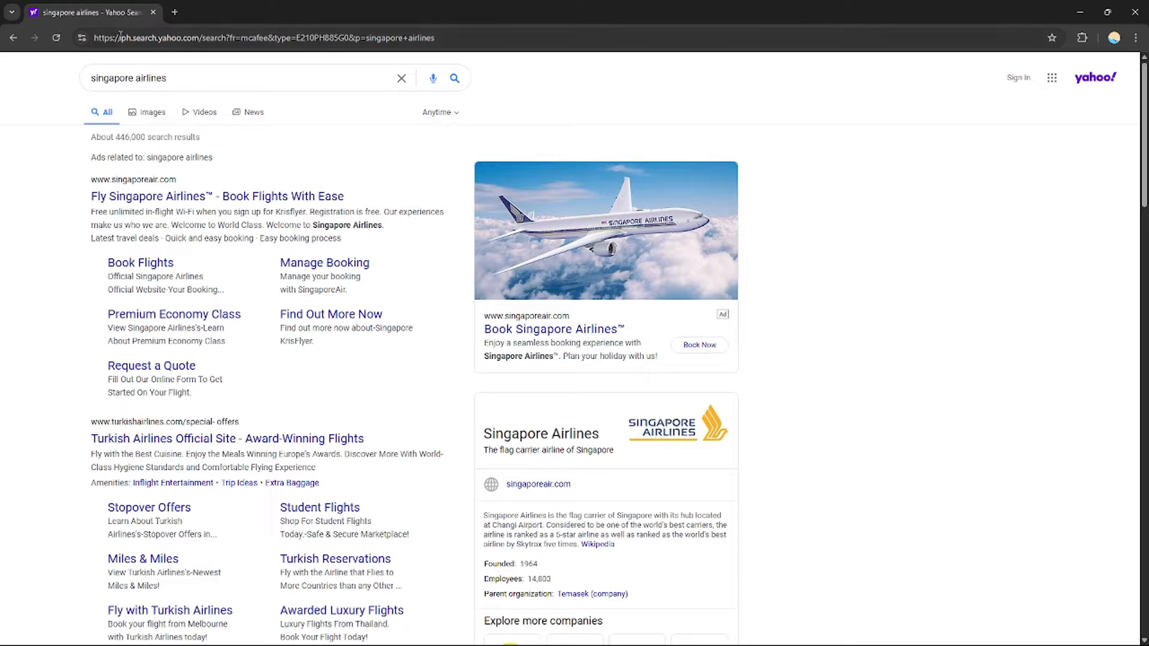
{"action": "scroll", "coordinate": [149, 82], "scroll_direction": "down", "scroll_amount": 8}
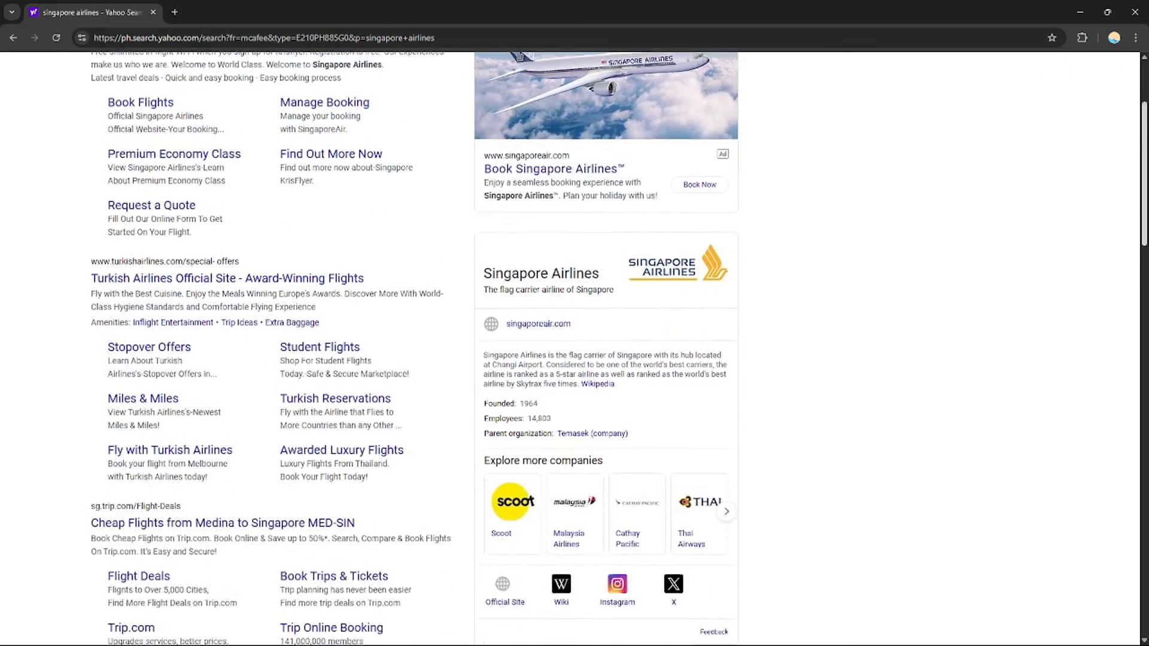
{"action": "scroll", "coordinate": [685, 333], "scroll_direction": "down", "scroll_amount": 4}
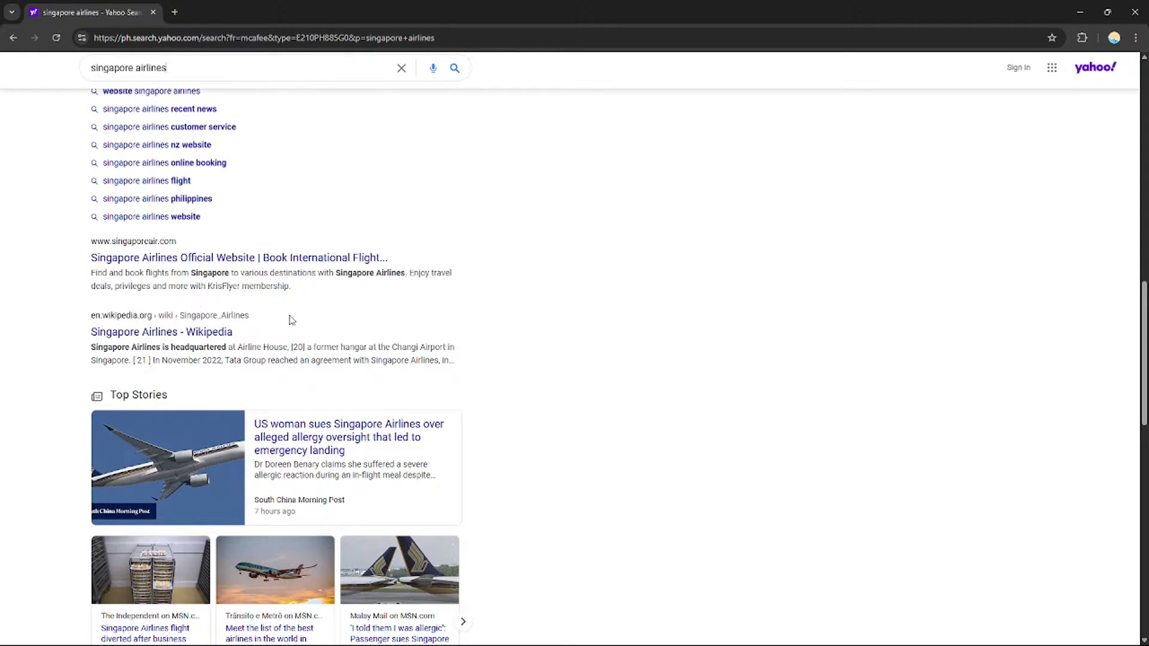
{"action": "left_click", "coordinate": [213, 262]}
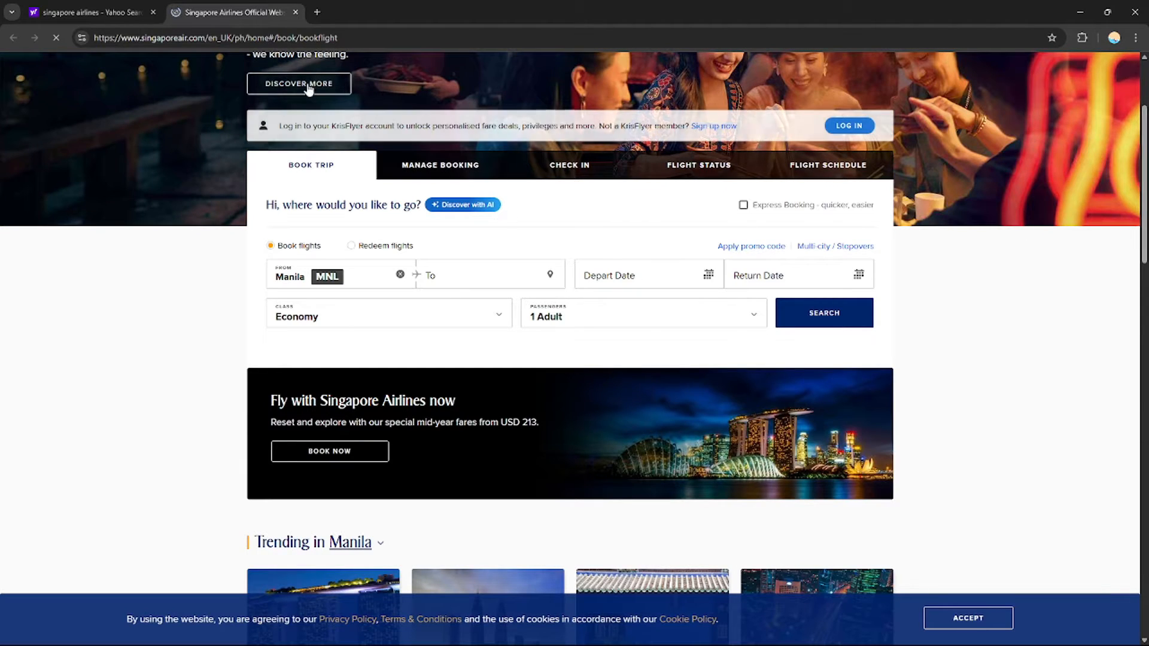
{"action": "left_click", "coordinate": [153, 12]}
{"action": "left_click_drag", "start_coordinate": [1143, 223], "coordinate": [1143, 200]}
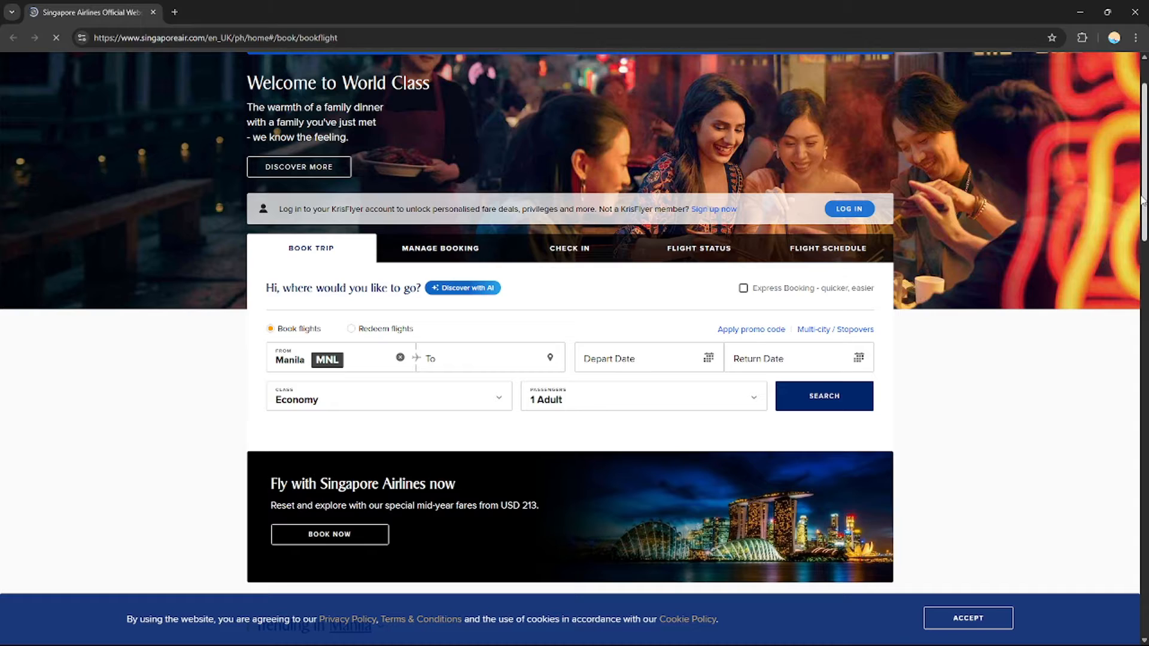
{"action": "left_click_drag", "start_coordinate": [1143, 200], "coordinate": [1142, 174]}
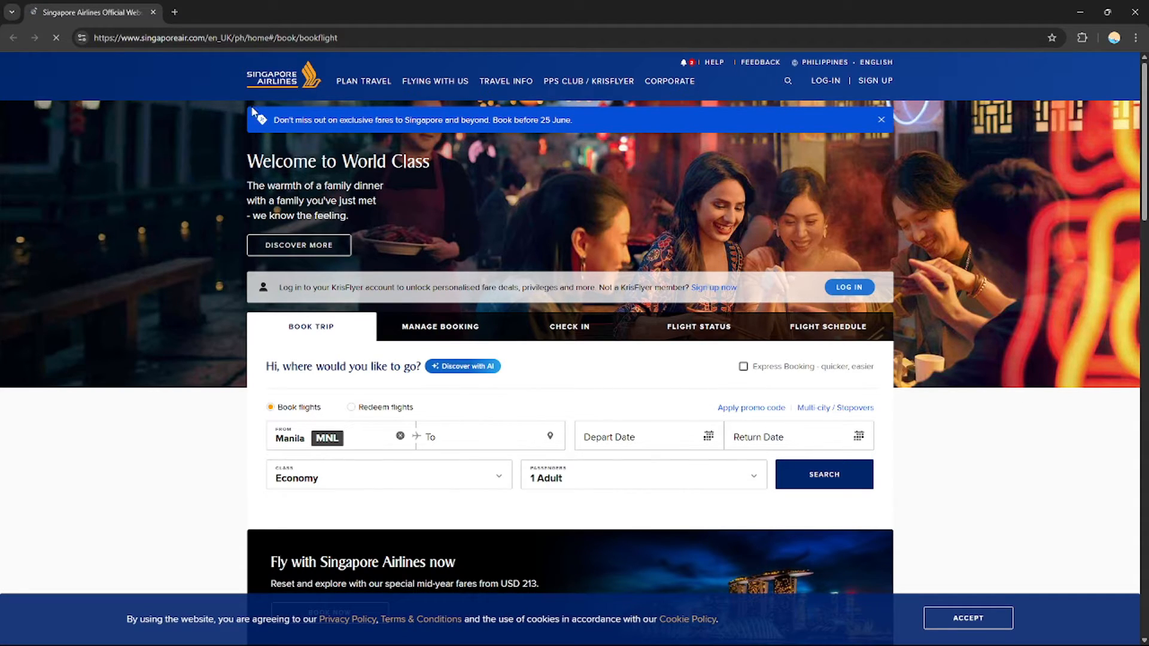
Set the departure city of the flight booking to Singapore (SIN)
{"action": "mouse_move", "coordinate": [610, 100]}
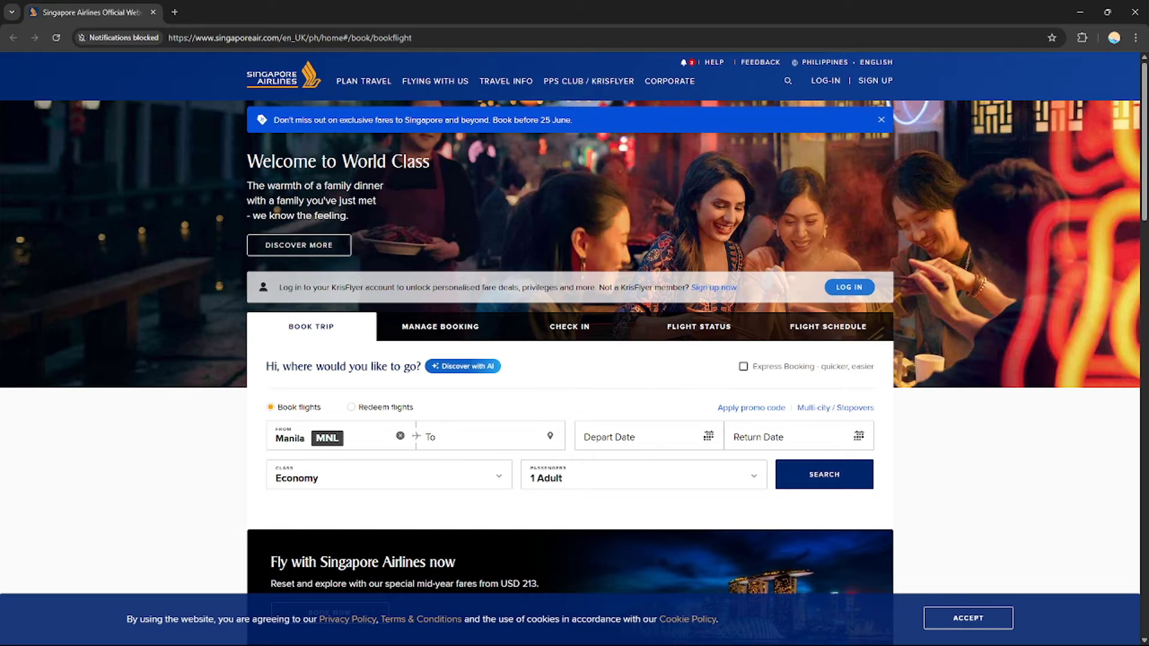
{"action": "scroll", "coordinate": [407, 231], "scroll_direction": "down", "scroll_amount": 3}
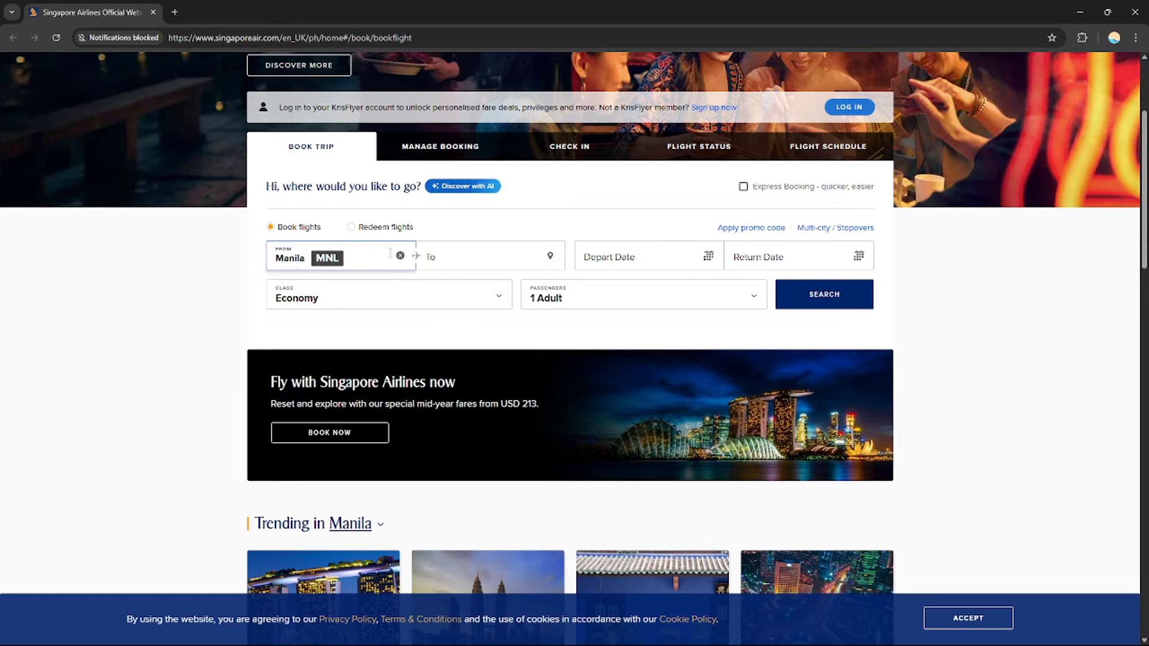
{"action": "scroll", "coordinate": [386, 257], "scroll_direction": "down", "scroll_amount": 1}
{"action": "left_click", "coordinate": [353, 179]}
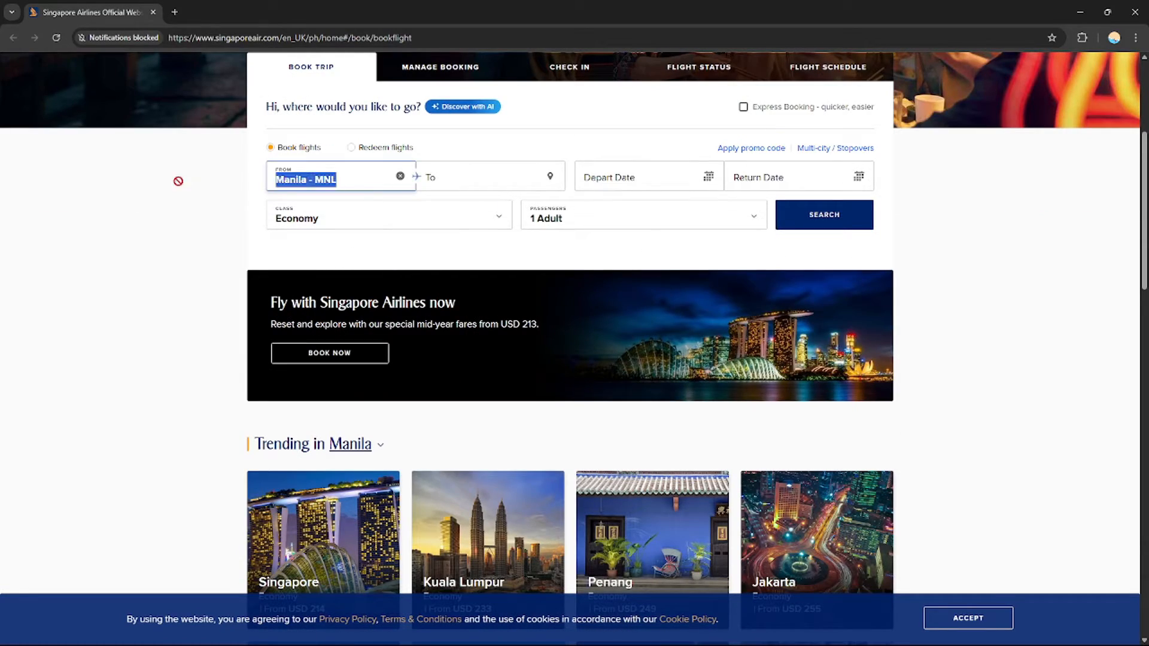
{"action": "type", "text": "sin"}
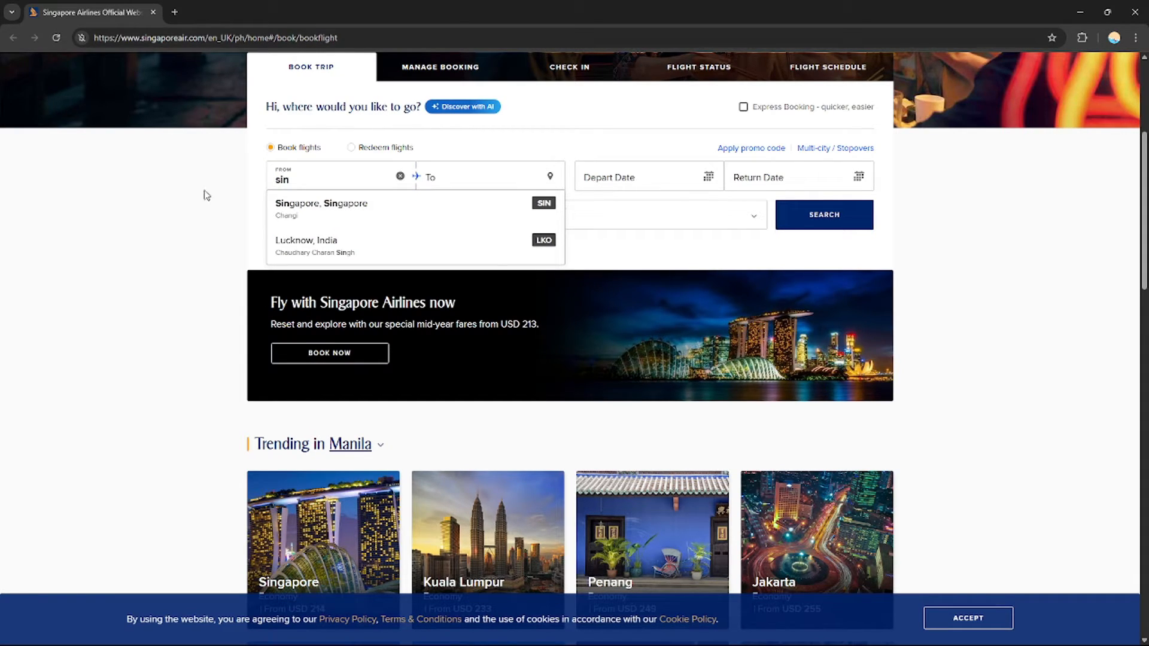
{"action": "left_click", "coordinate": [375, 206]}
Look up destinations in China and set the arrival city to Beijing (BJS), covering all its airports
{"action": "left_click", "coordinate": [474, 179]}
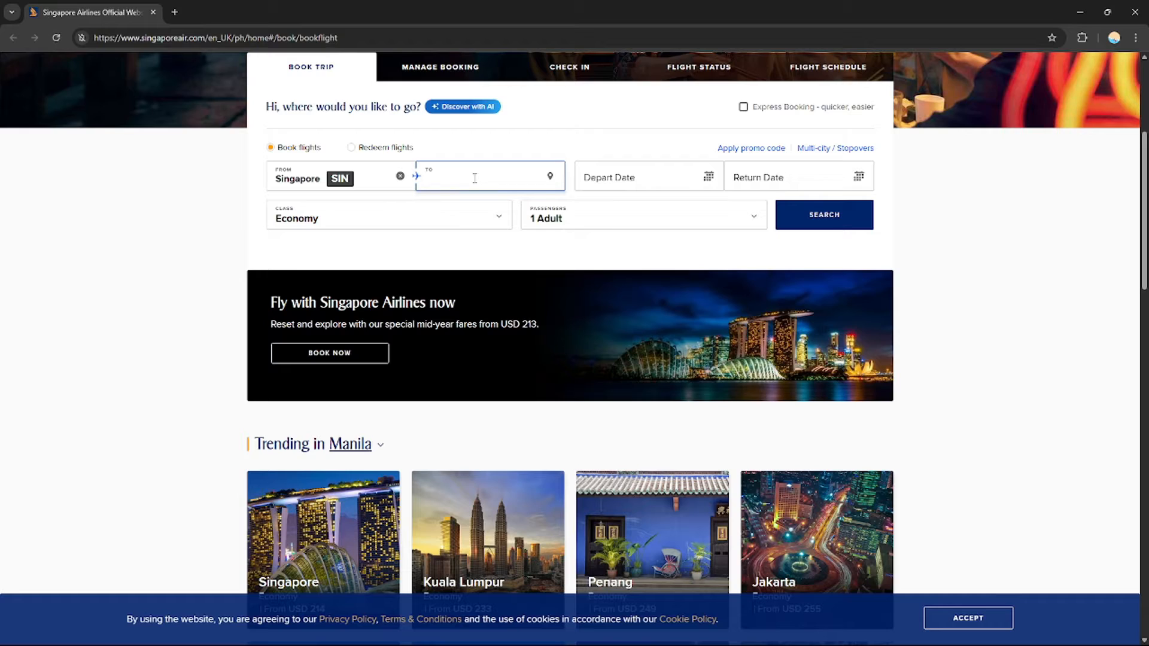
{"action": "type", "text": "chi"}
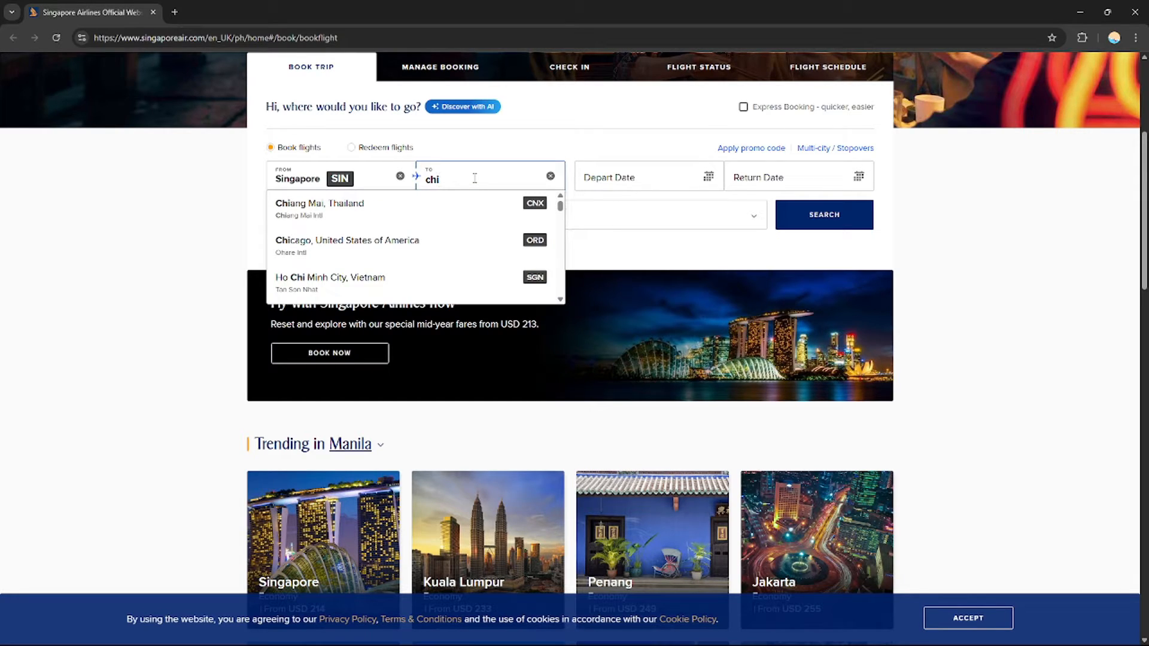
{"action": "type", "text": "na"}
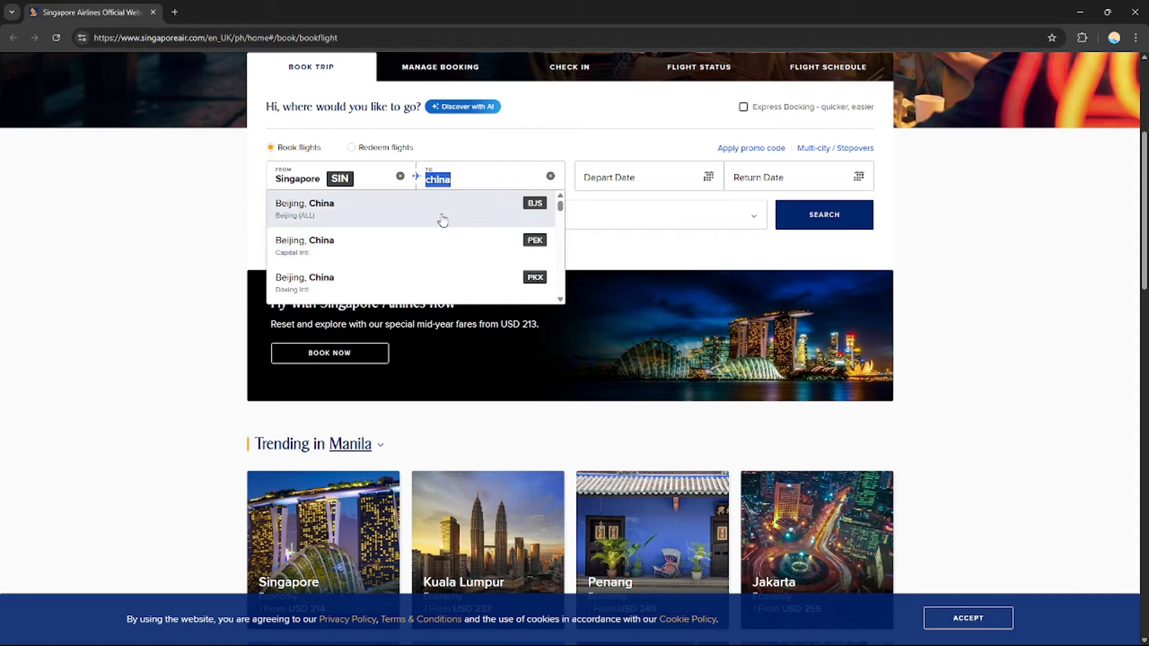
{"action": "left_click", "coordinate": [443, 210]}
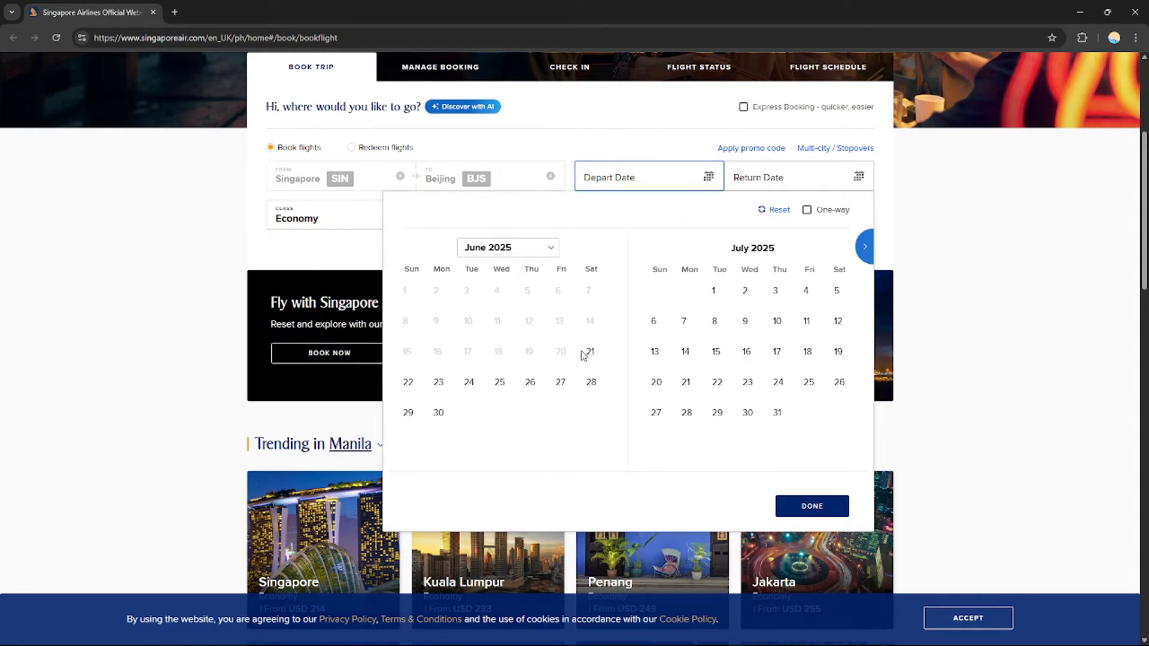
Set the departure date to 25 June 2025 and the return date to 2 July 2025
{"action": "left_click", "coordinate": [500, 387]}
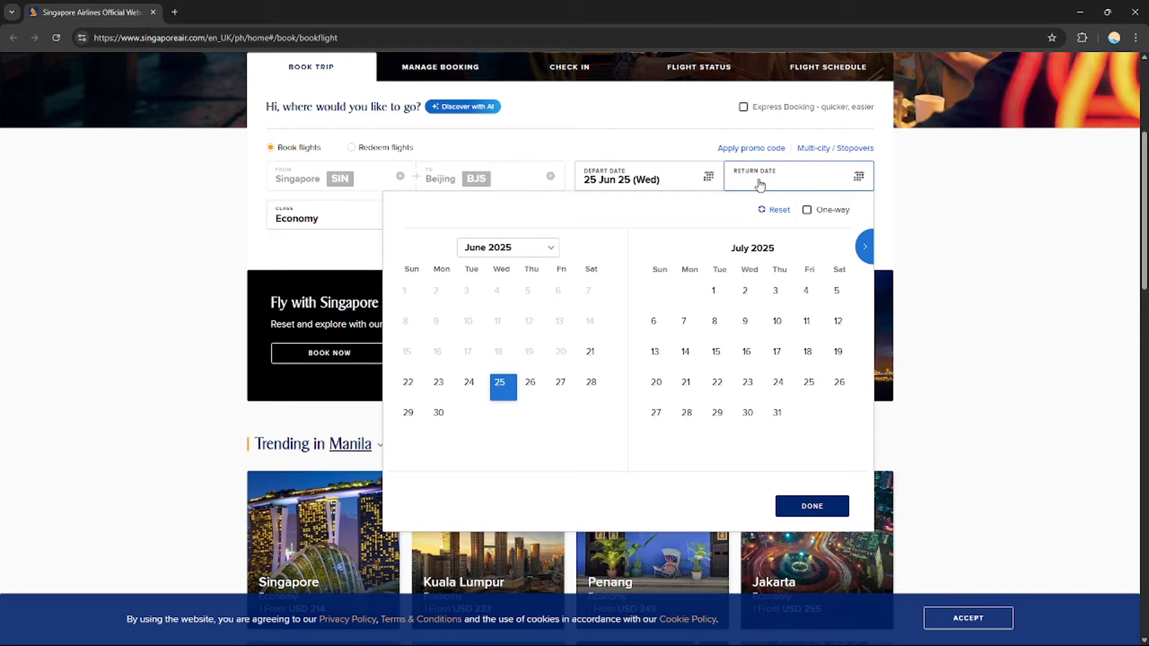
{"action": "left_click", "coordinate": [744, 293]}
{"action": "left_click", "coordinate": [809, 506]}
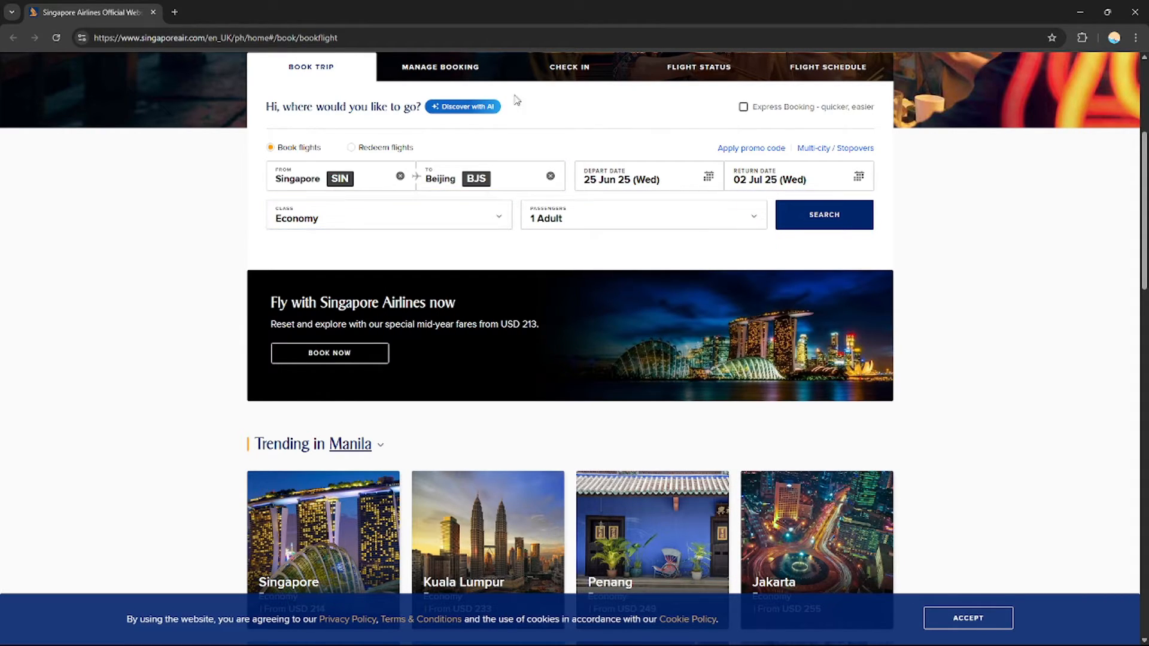
Choose Economy as the travel class for the trip
{"action": "left_click", "coordinate": [356, 221]}
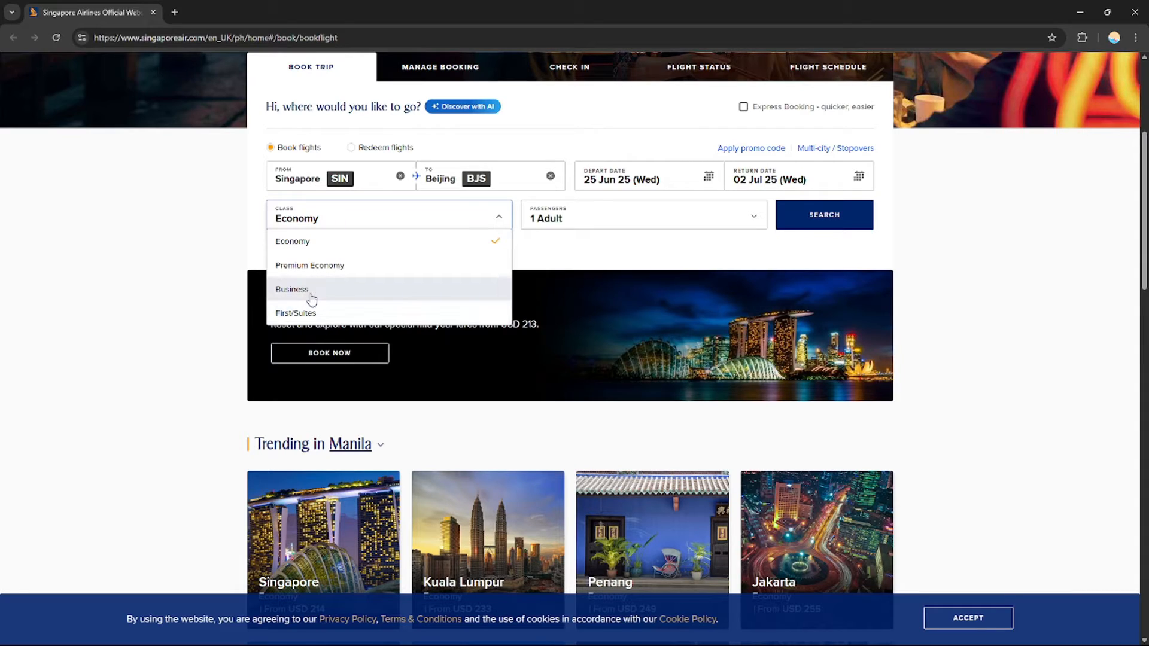
{"action": "left_click", "coordinate": [329, 252]}
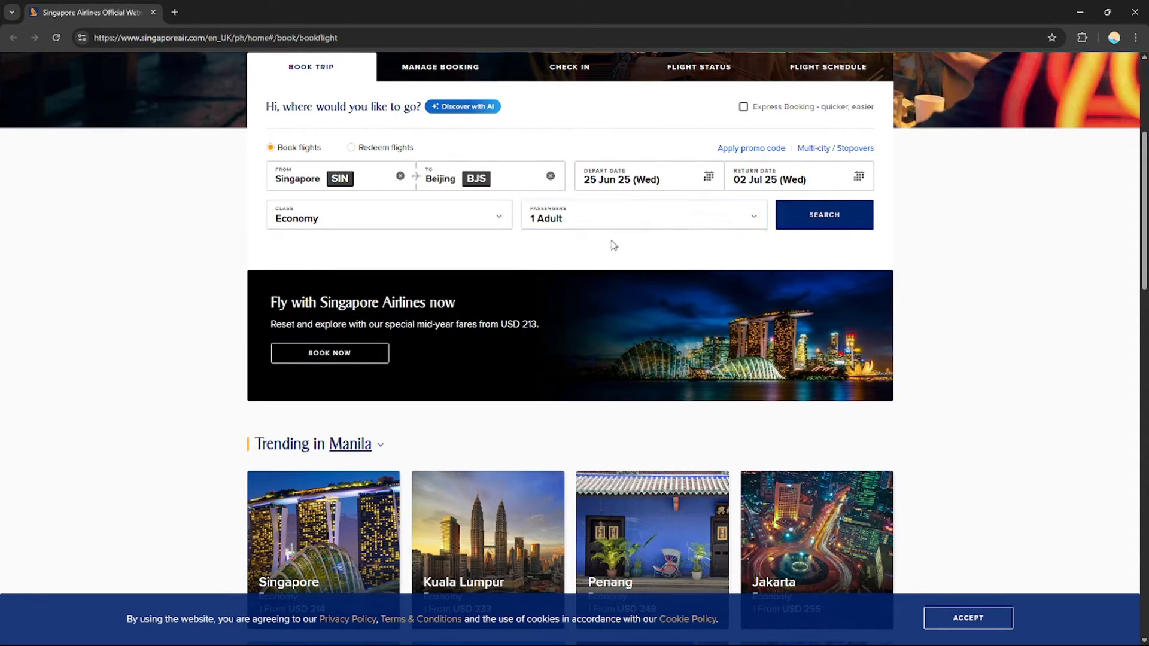
Add one child to the passengers and remove the child again, keeping one adult
{"action": "left_click", "coordinate": [623, 215]}
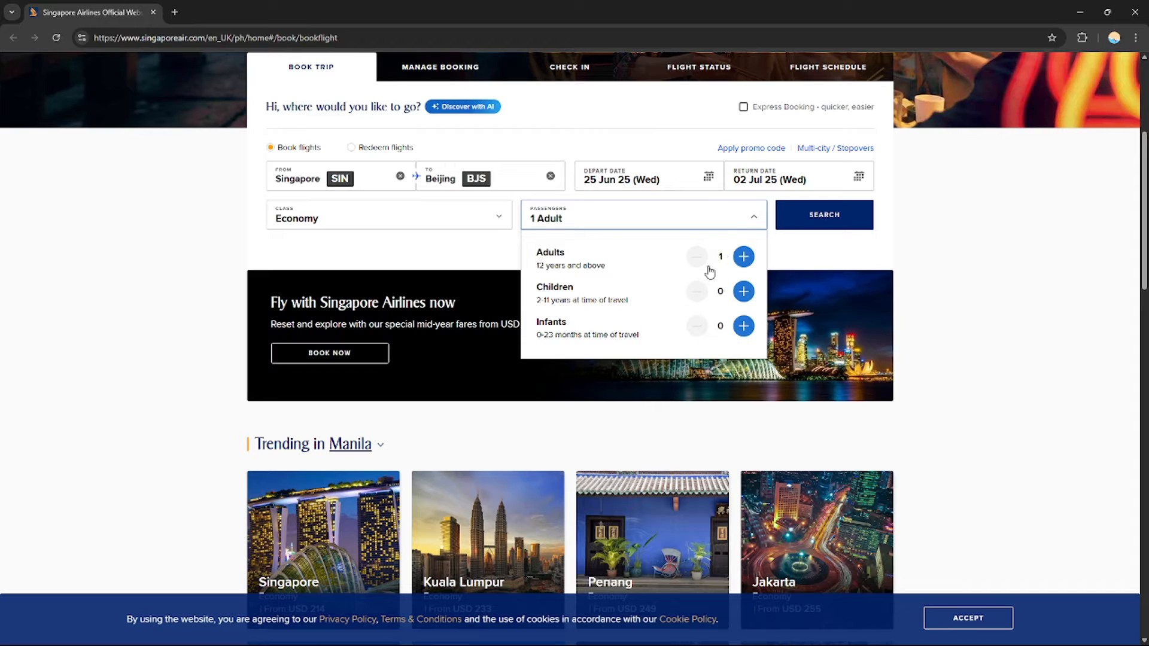
{"action": "left_click", "coordinate": [742, 293]}
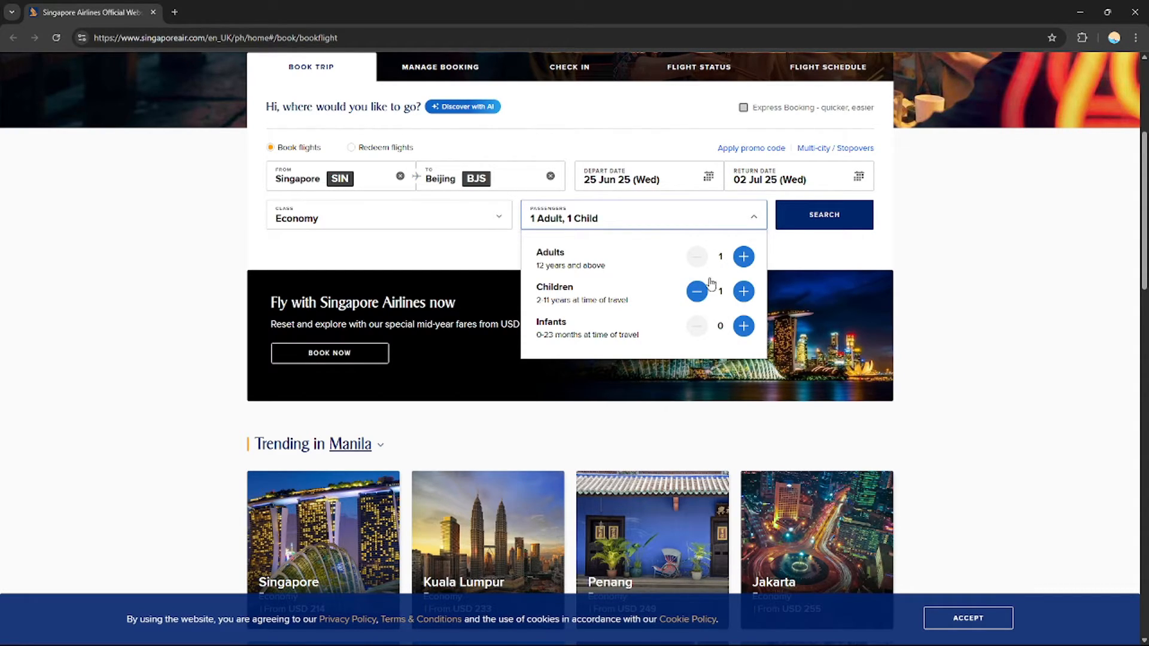
{"action": "left_click", "coordinate": [699, 294]}
{"action": "left_click", "coordinate": [982, 277]}
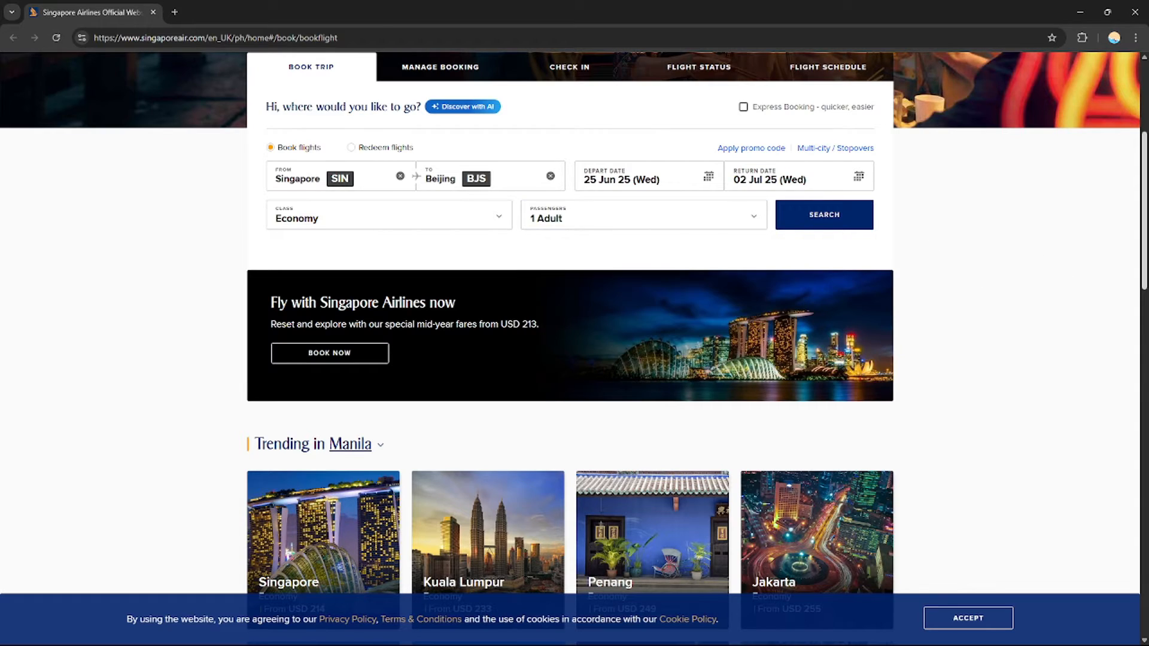
Search for round-trip flights with the entered route, dates, class and passenger
{"action": "scroll", "coordinate": [982, 277], "scroll_direction": "up", "scroll_amount": 3}
{"action": "scroll", "coordinate": [982, 277], "scroll_direction": "down", "scroll_amount": 1}
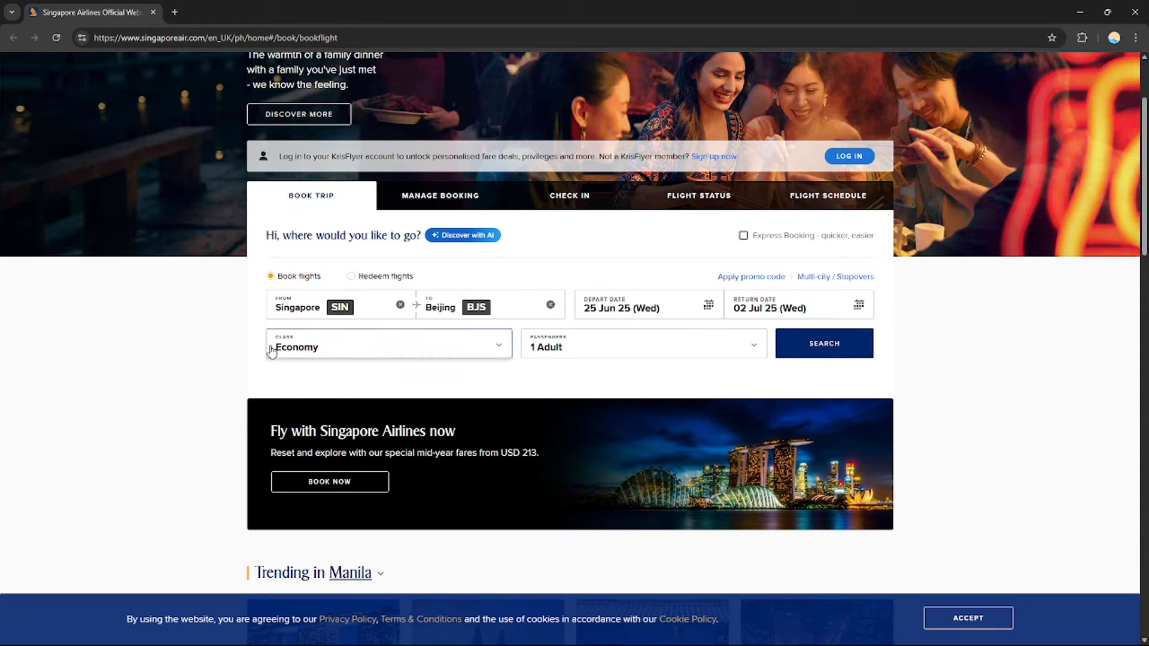
{"action": "left_click", "coordinate": [849, 344]}
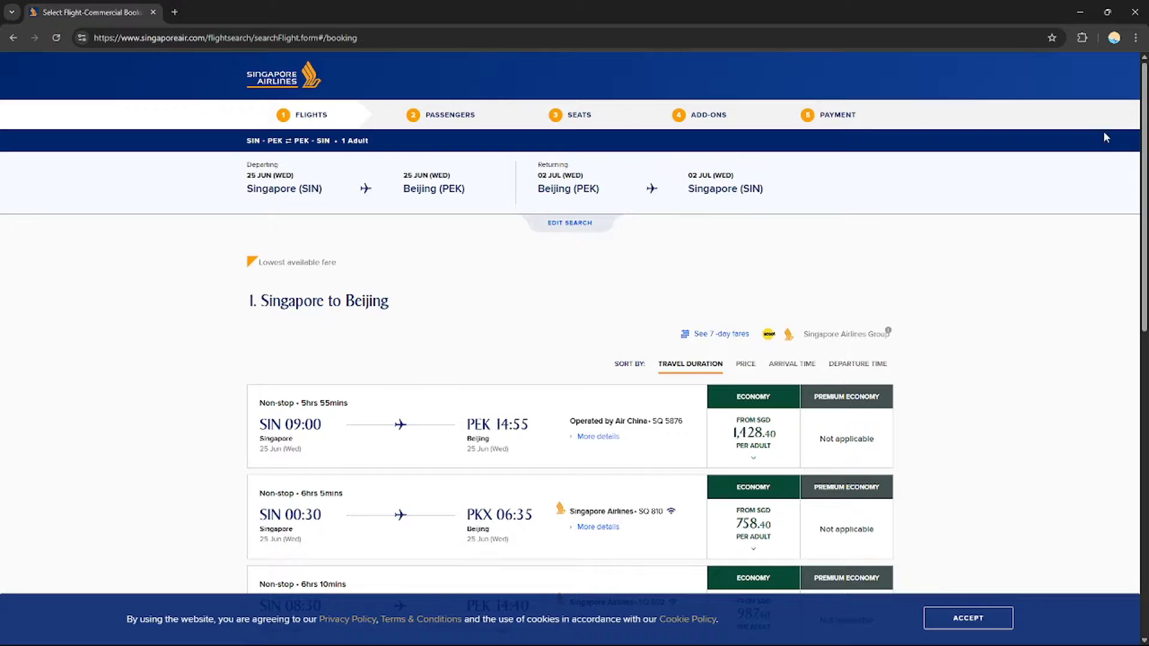
Look through the available Singapore to Beijing and Beijing to Singapore flights with their times and fares
{"action": "scroll", "coordinate": [570, 347], "scroll_direction": "down", "scroll_amount": 3}
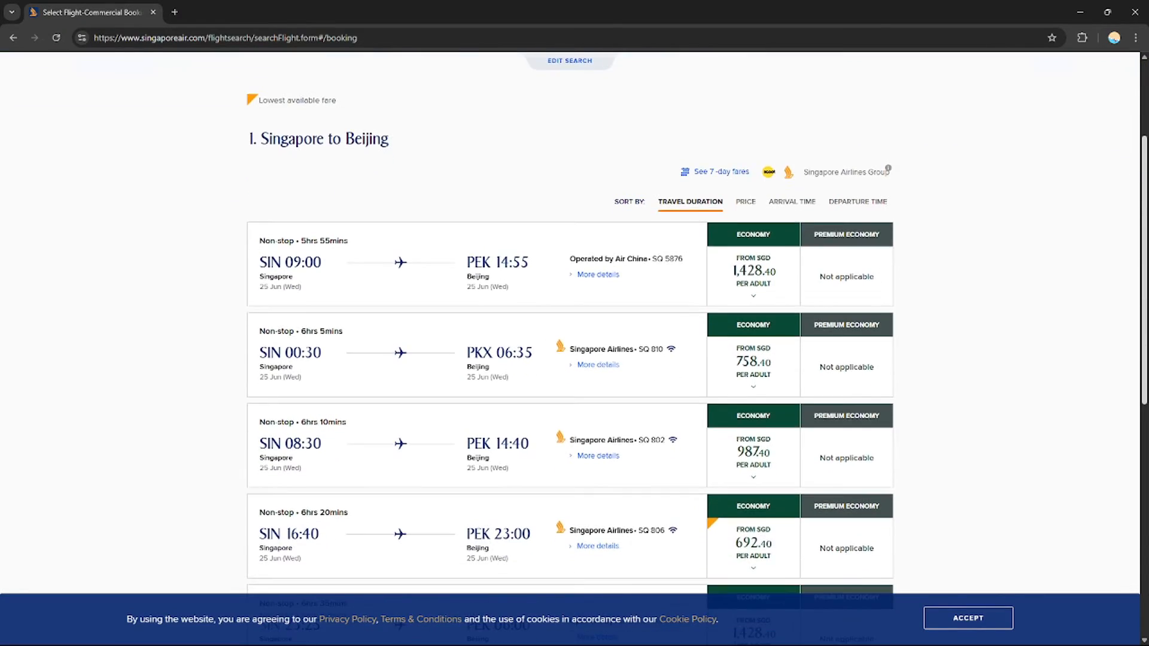
{"action": "scroll", "coordinate": [570, 347], "scroll_direction": "up", "scroll_amount": 3}
{"action": "scroll", "coordinate": [569, 347], "scroll_direction": "down", "scroll_amount": 2}
{"action": "scroll", "coordinate": [570, 347], "scroll_direction": "down", "scroll_amount": 9}
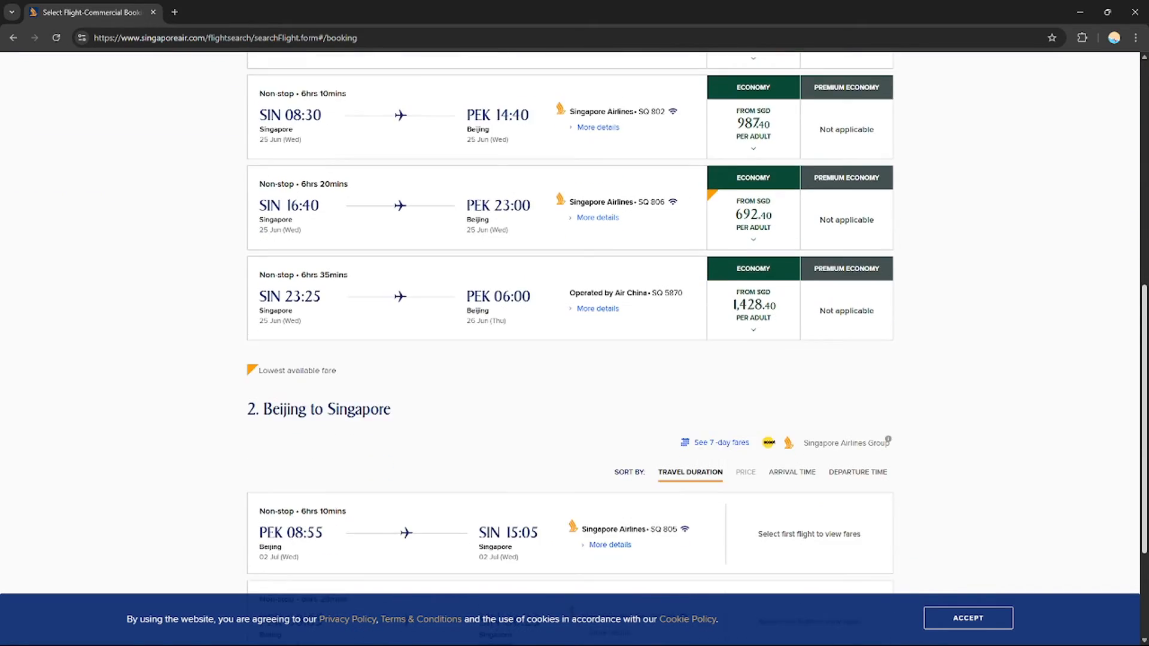
{"action": "scroll", "coordinate": [570, 347], "scroll_direction": "up", "scroll_amount": 10}
{"action": "scroll", "coordinate": [1132, 301], "scroll_direction": "up", "scroll_amount": 1}
{"action": "scroll", "coordinate": [1132, 300], "scroll_direction": "down", "scroll_amount": 5}
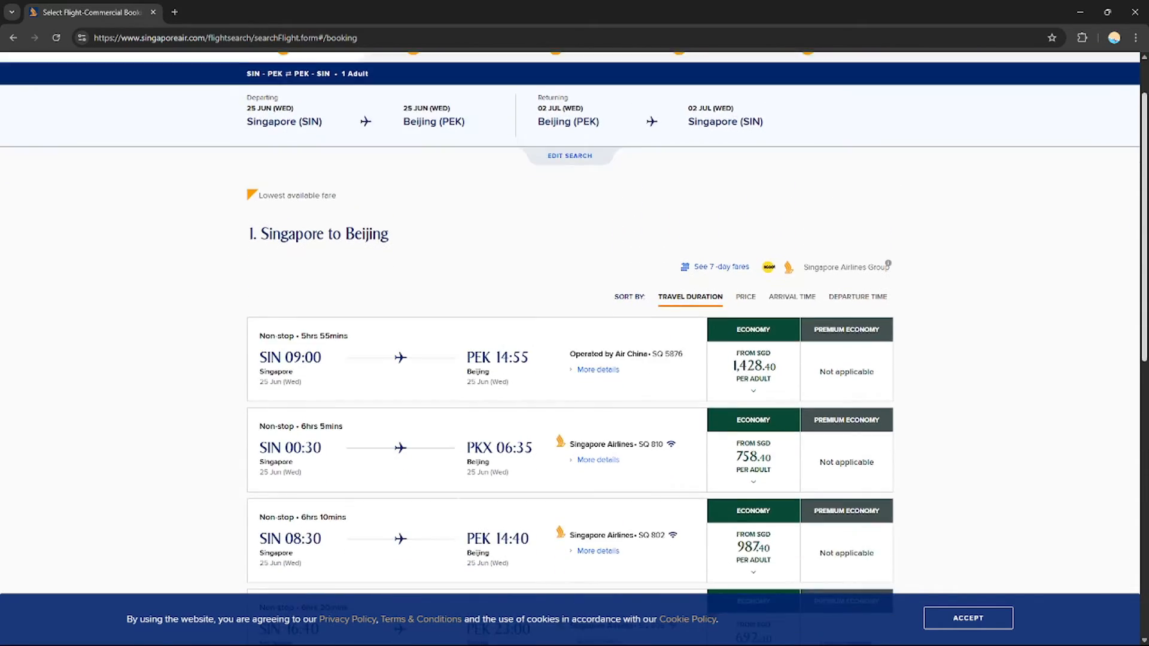
{"action": "scroll", "coordinate": [1131, 301], "scroll_direction": "down", "scroll_amount": 1}
{"action": "scroll", "coordinate": [1132, 286], "scroll_direction": "up", "scroll_amount": 1}
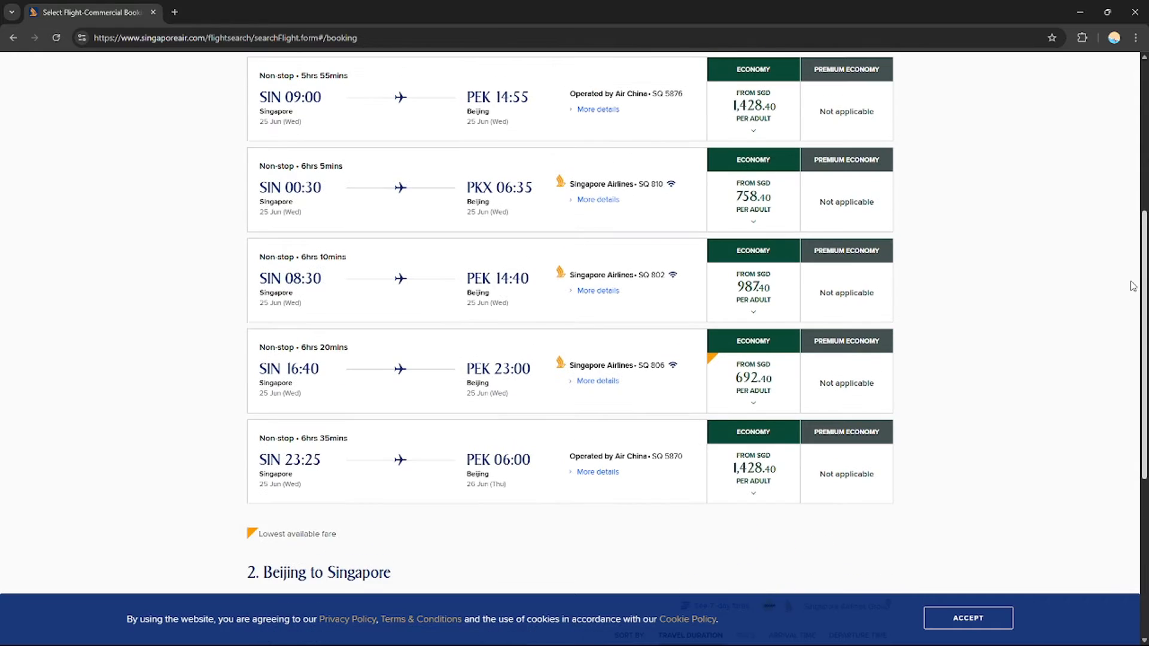
{"action": "scroll", "coordinate": [1133, 286], "scroll_direction": "down", "scroll_amount": 6}
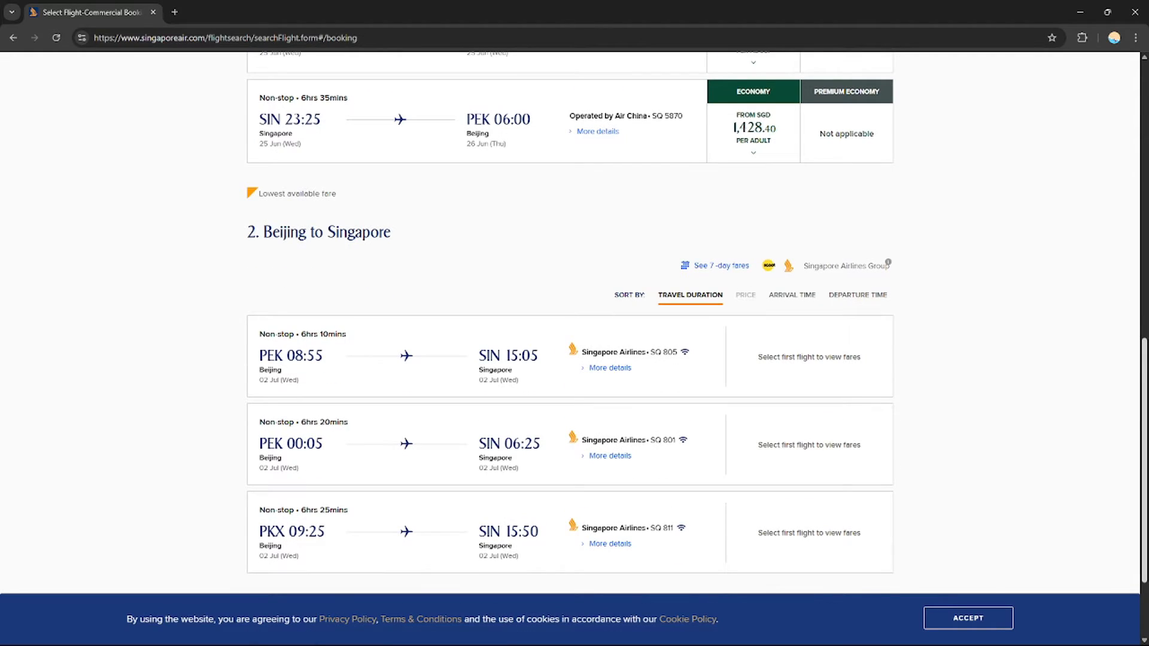
{"action": "scroll", "coordinate": [333, 509], "scroll_direction": "up", "scroll_amount": 3}
{"action": "scroll", "coordinate": [334, 508], "scroll_direction": "down", "scroll_amount": 4}
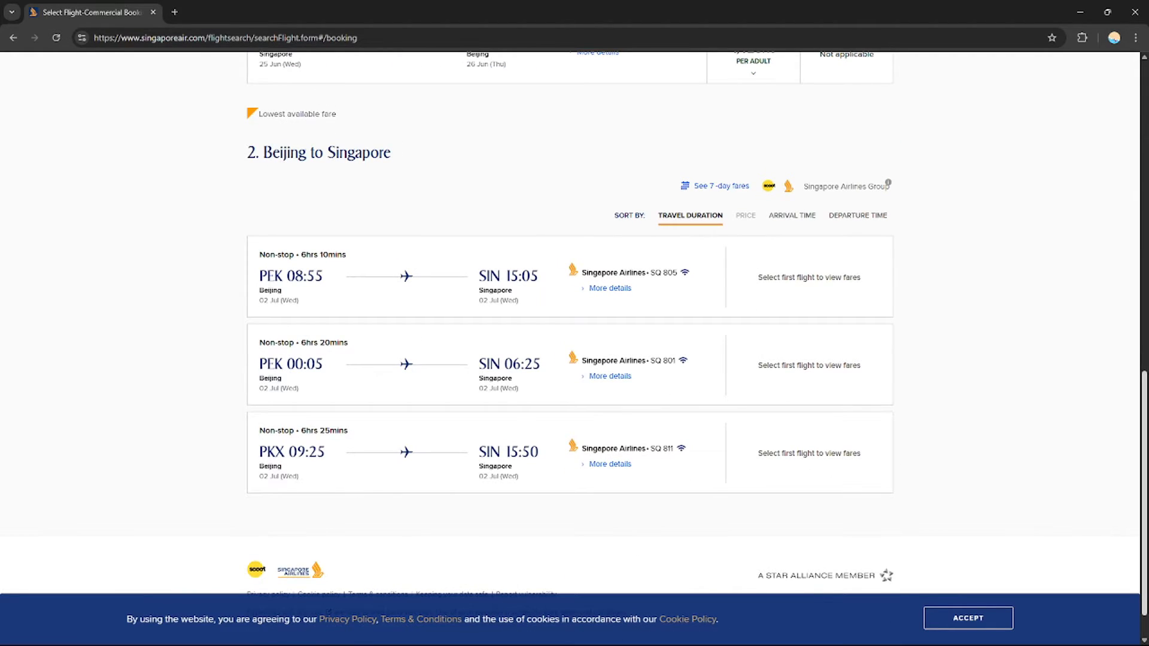
{"action": "scroll", "coordinate": [321, 365], "scroll_direction": "up", "scroll_amount": 10}
{"action": "scroll", "coordinate": [321, 365], "scroll_direction": "down", "scroll_amount": 1}
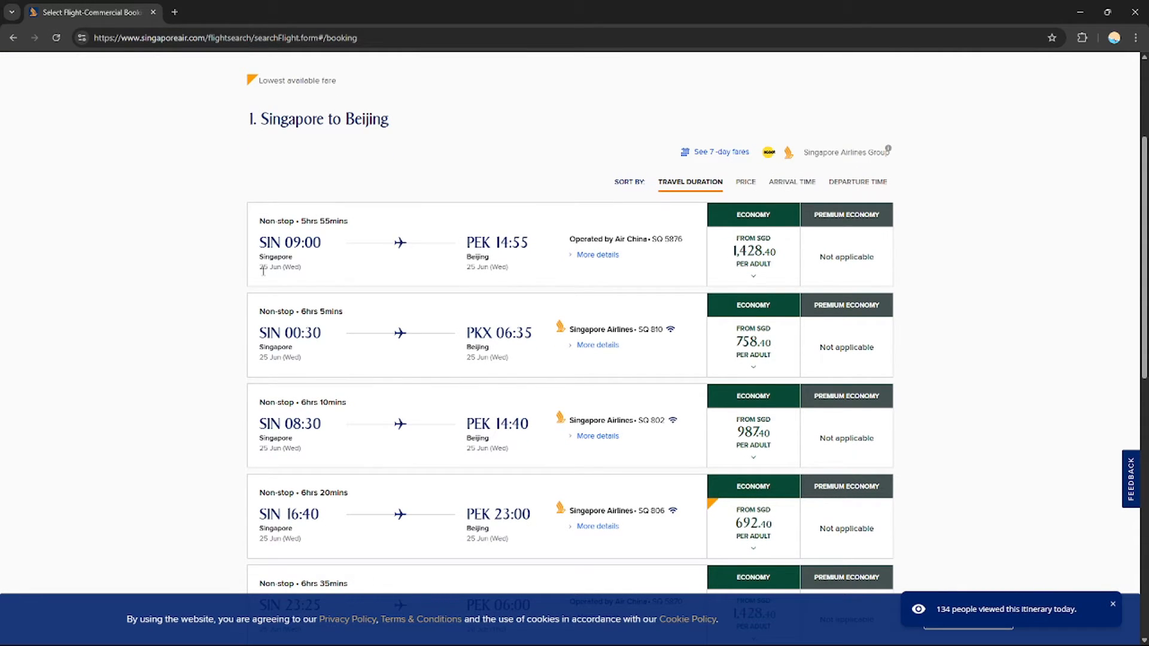
{"action": "scroll", "coordinate": [263, 271], "scroll_direction": "down", "scroll_amount": 9}
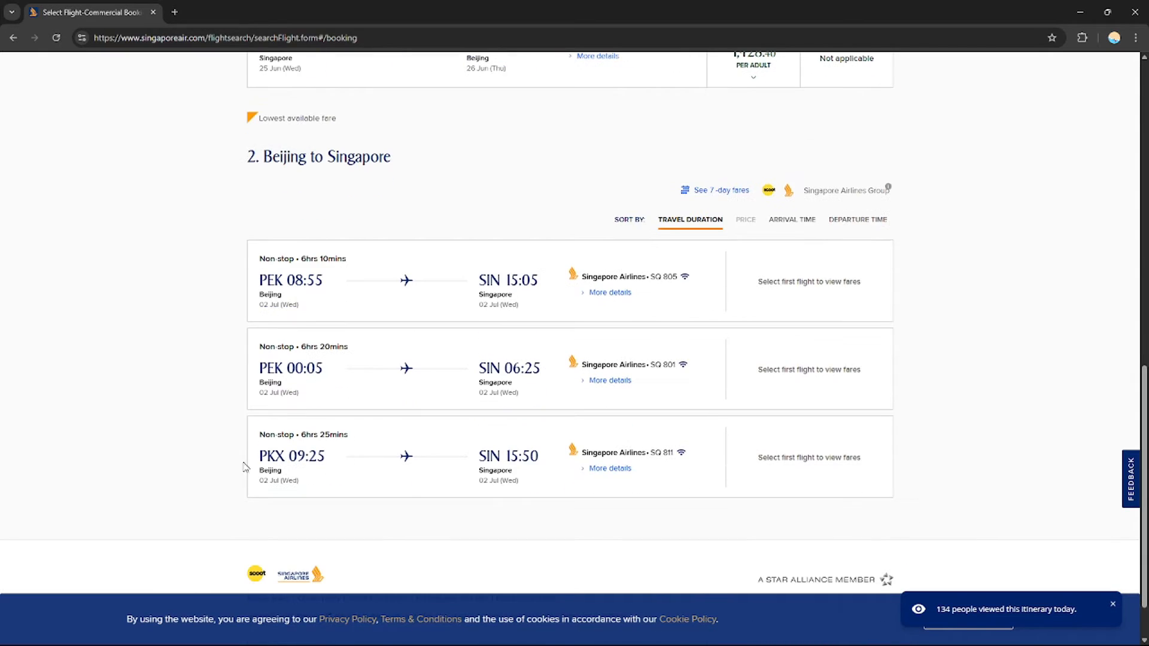
{"action": "scroll", "coordinate": [569, 347], "scroll_direction": "up", "scroll_amount": 11}
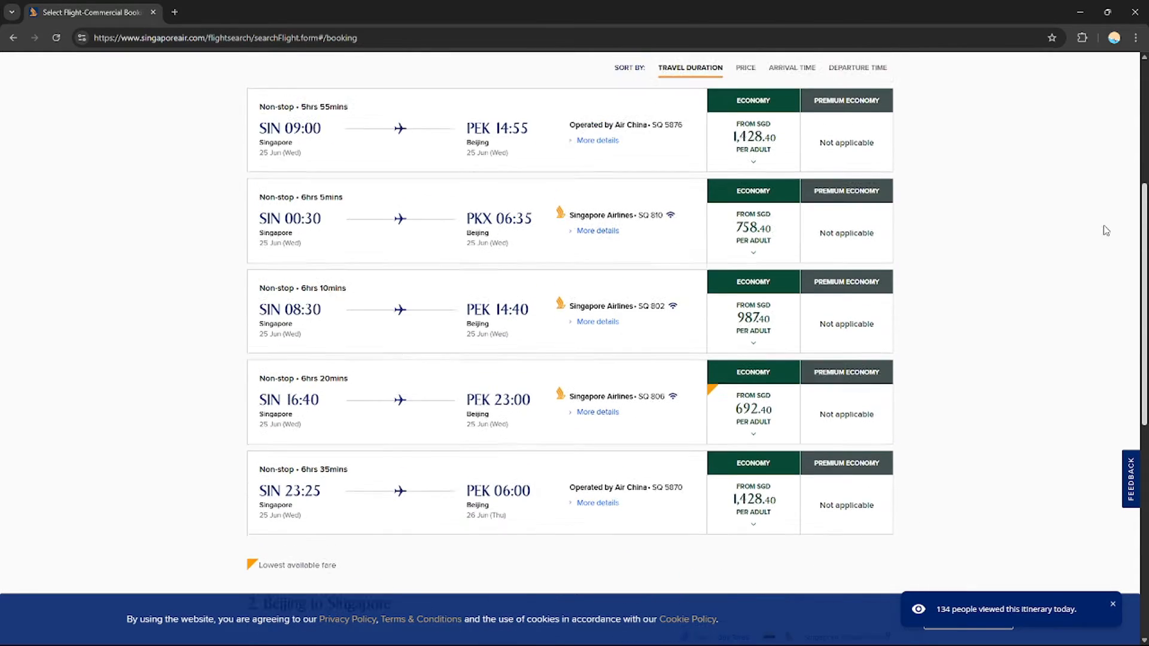
{"action": "scroll", "coordinate": [569, 347], "scroll_direction": "down", "scroll_amount": 6}
{"action": "scroll", "coordinate": [568, 347], "scroll_direction": "down", "scroll_amount": 4}
{"action": "scroll", "coordinate": [568, 347], "scroll_direction": "up", "scroll_amount": 12}
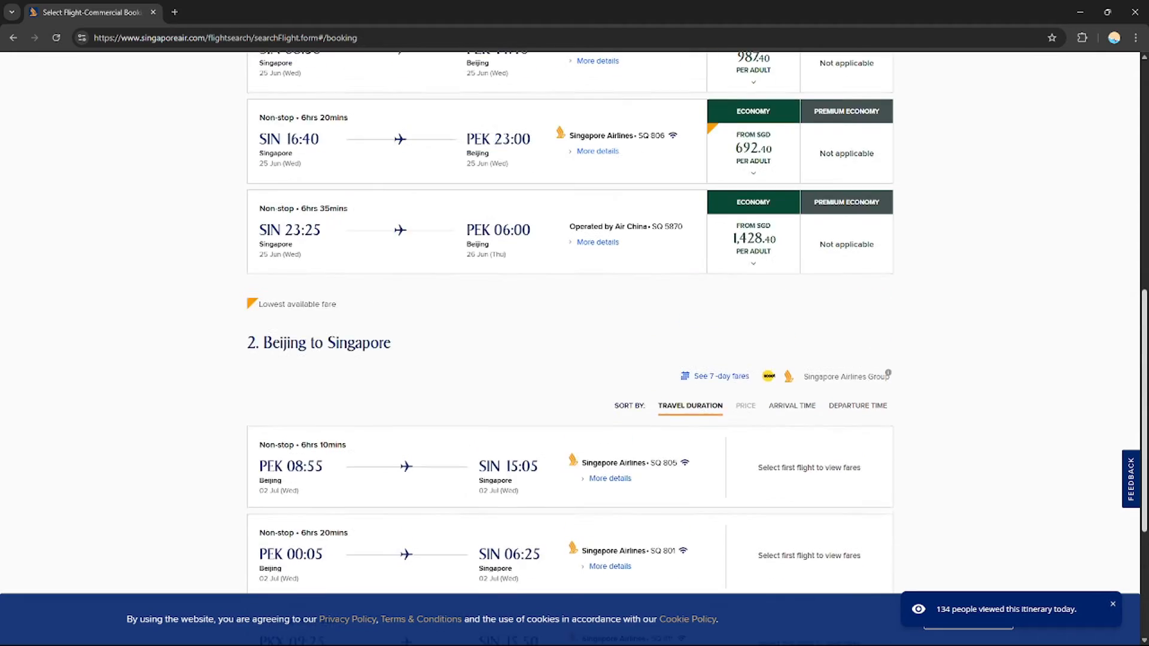
Compare the travel durations, operating airlines and flight numbers of the Singapore to Beijing flights
{"action": "scroll", "coordinate": [459, 192], "scroll_direction": "down", "scroll_amount": 2}
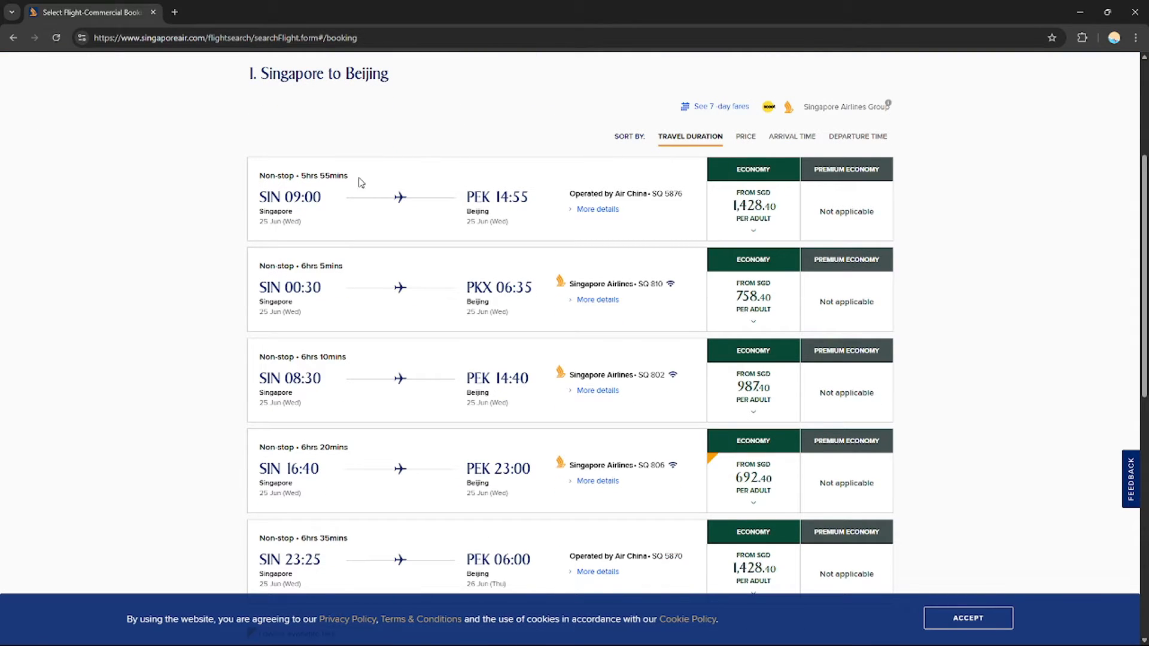
{"action": "left_click_drag", "start_coordinate": [296, 175], "coordinate": [351, 176]}
{"action": "left_click_drag", "start_coordinate": [302, 266], "coordinate": [342, 283]}
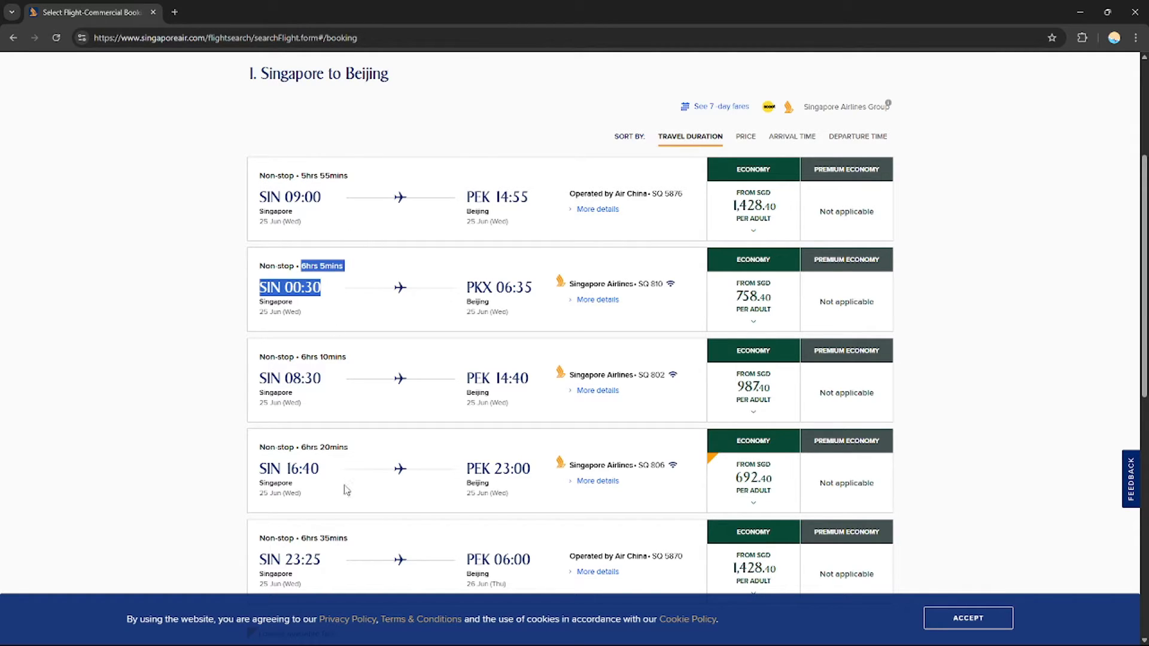
{"action": "left_click", "coordinate": [314, 383]}
{"action": "scroll", "coordinate": [568, 323], "scroll_direction": "down", "scroll_amount": 1}
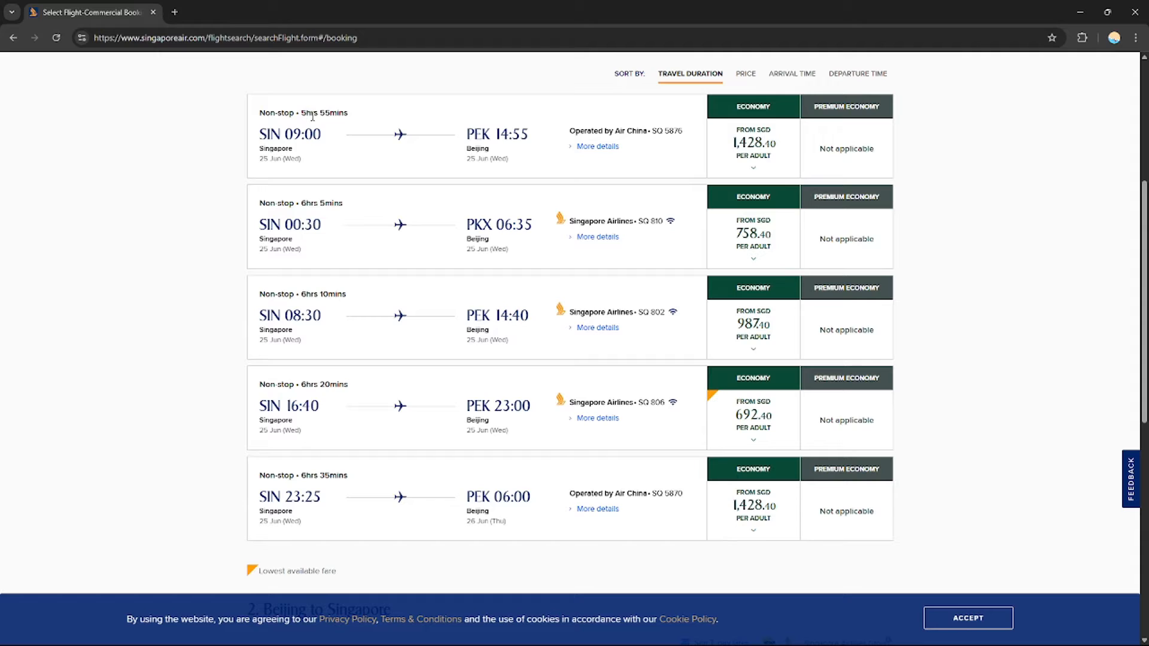
{"action": "left_click_drag", "start_coordinate": [301, 114], "coordinate": [351, 121]}
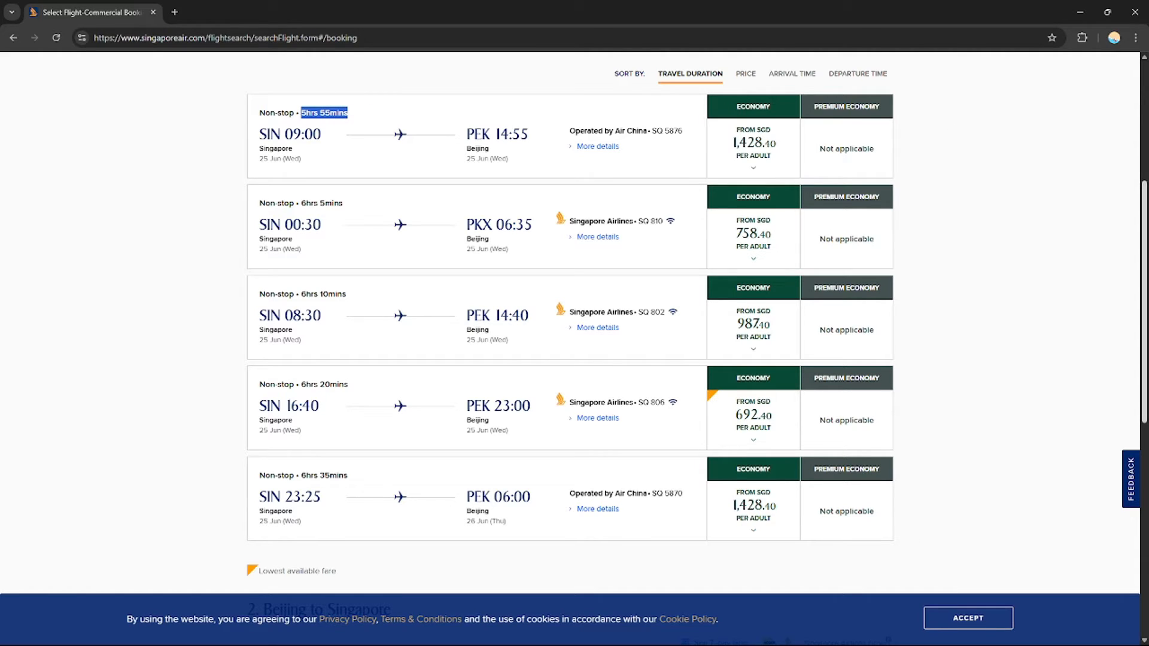
{"action": "scroll", "coordinate": [953, 128], "scroll_direction": "up", "scroll_amount": 2}
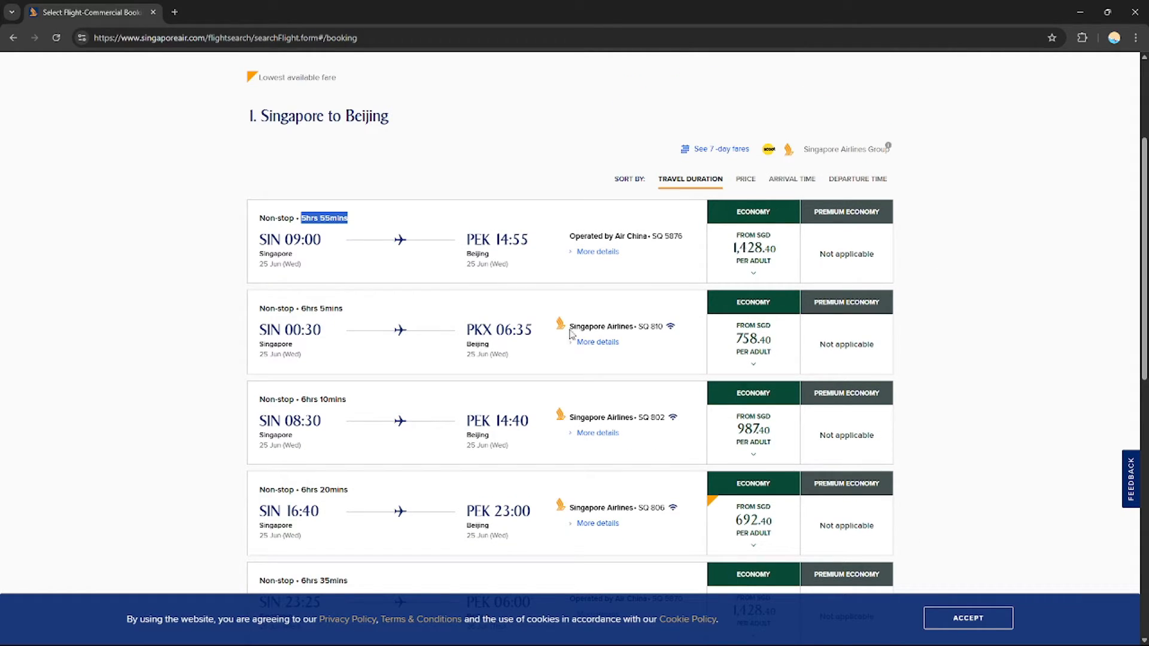
{"action": "scroll", "coordinate": [394, 539], "scroll_direction": "down", "scroll_amount": 1}
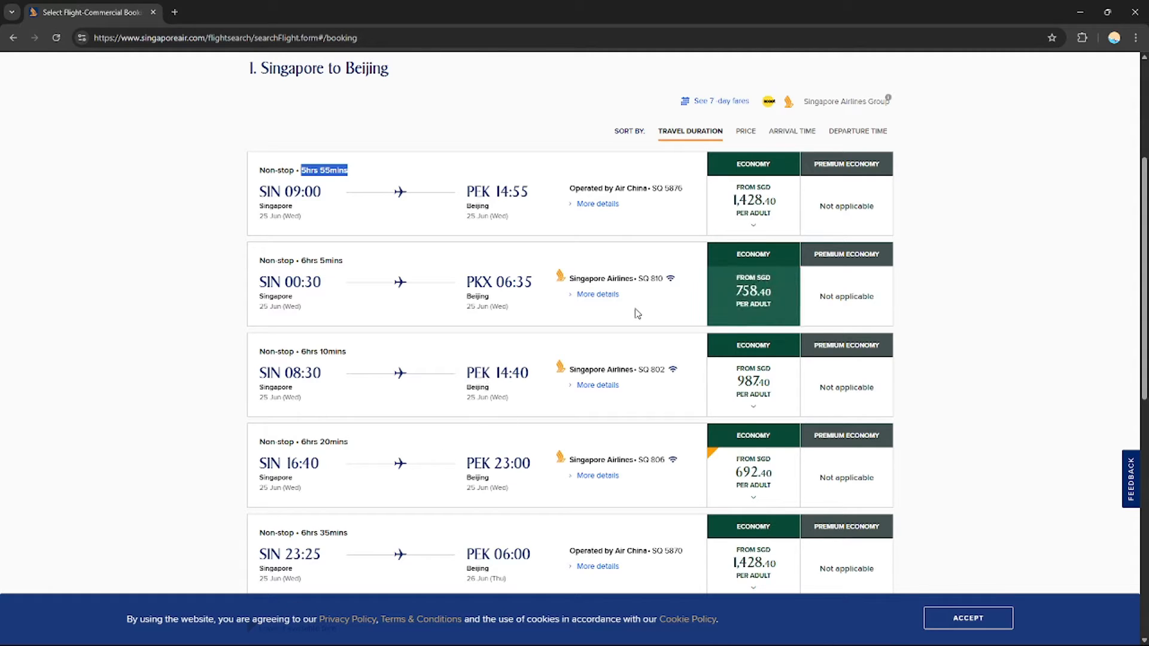
{"action": "scroll", "coordinate": [595, 273], "scroll_direction": "up", "scroll_amount": 1}
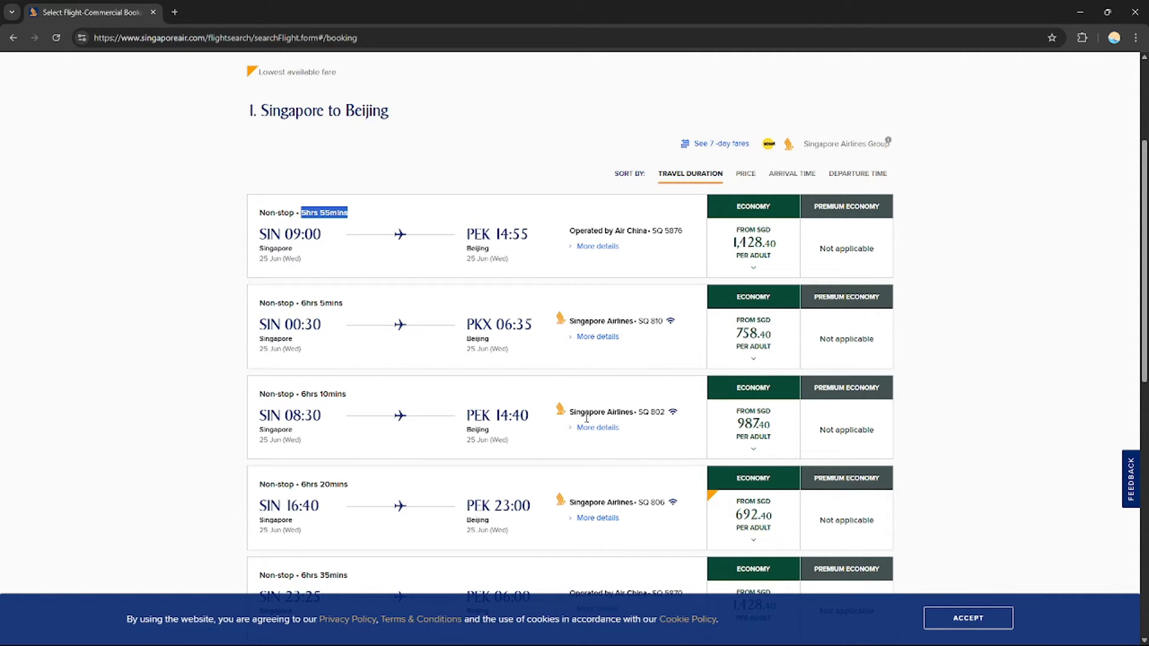
{"action": "scroll", "coordinate": [574, 347], "scroll_direction": "down", "scroll_amount": 3}
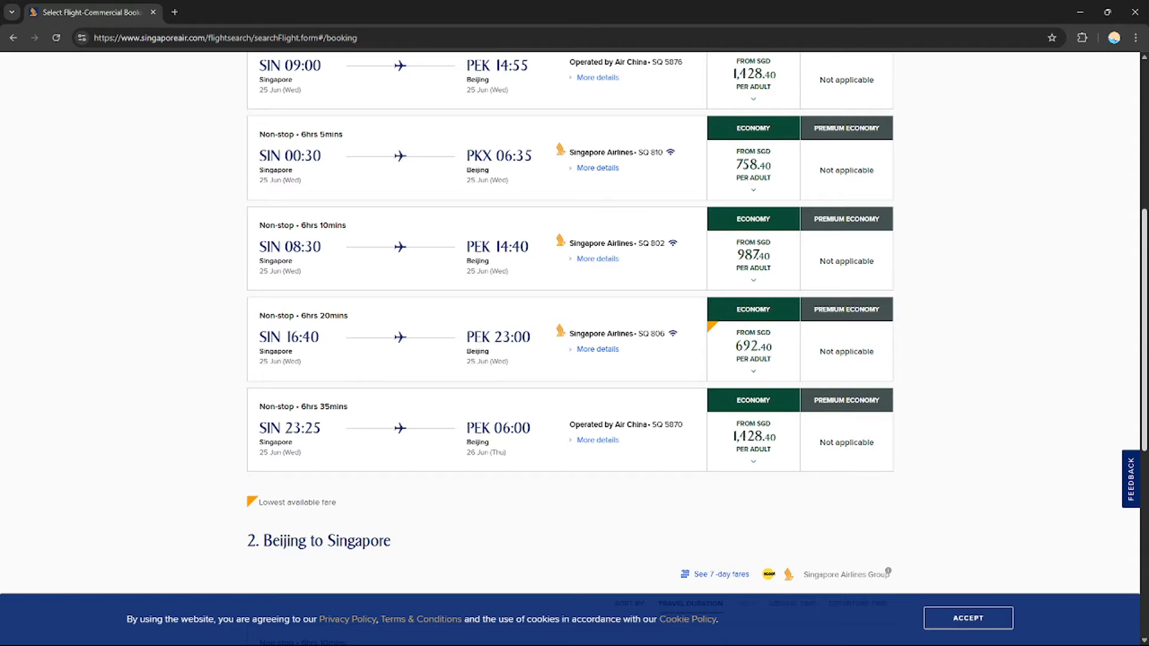
{"action": "scroll", "coordinate": [619, 101], "scroll_direction": "up", "scroll_amount": 2}
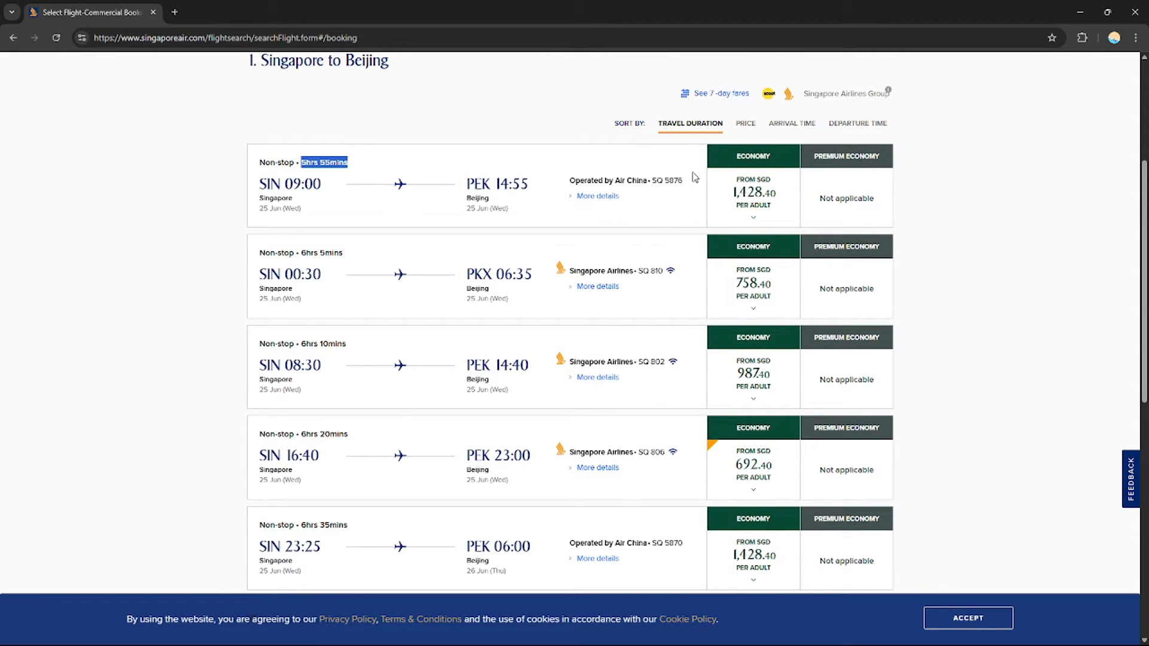
{"action": "left_click_drag", "start_coordinate": [653, 187], "coordinate": [685, 188]}
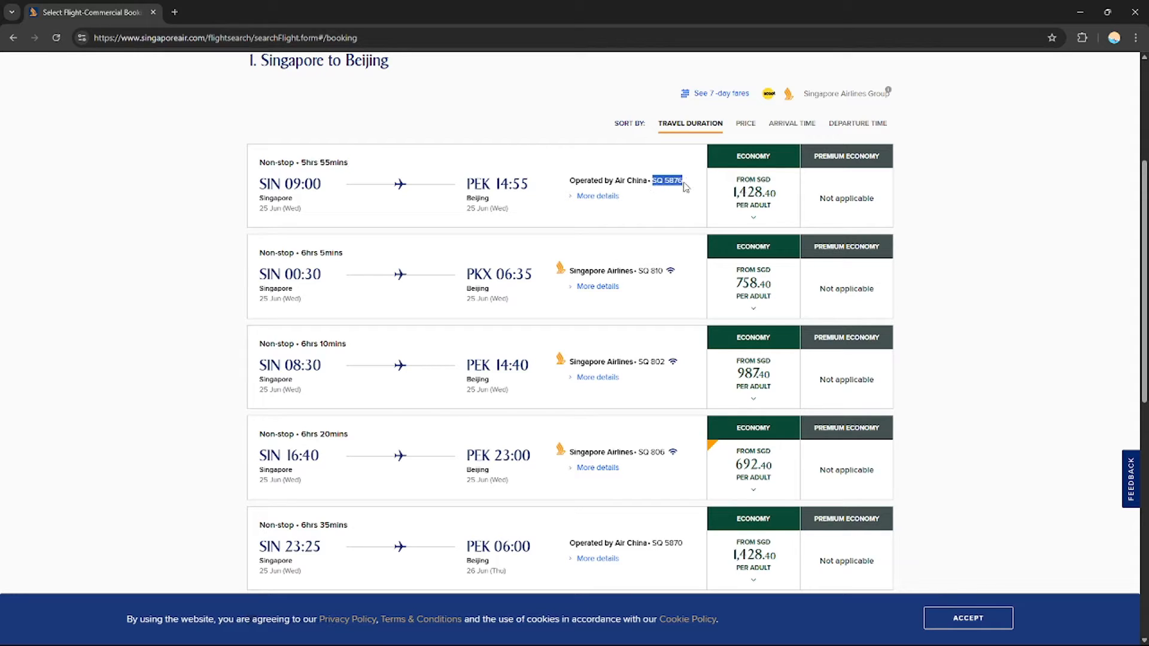
Show more details for the outbound flights SQ 5876 and SQ 810 and examine their aircraft, airports and terminals
{"action": "left_click", "coordinate": [598, 199]}
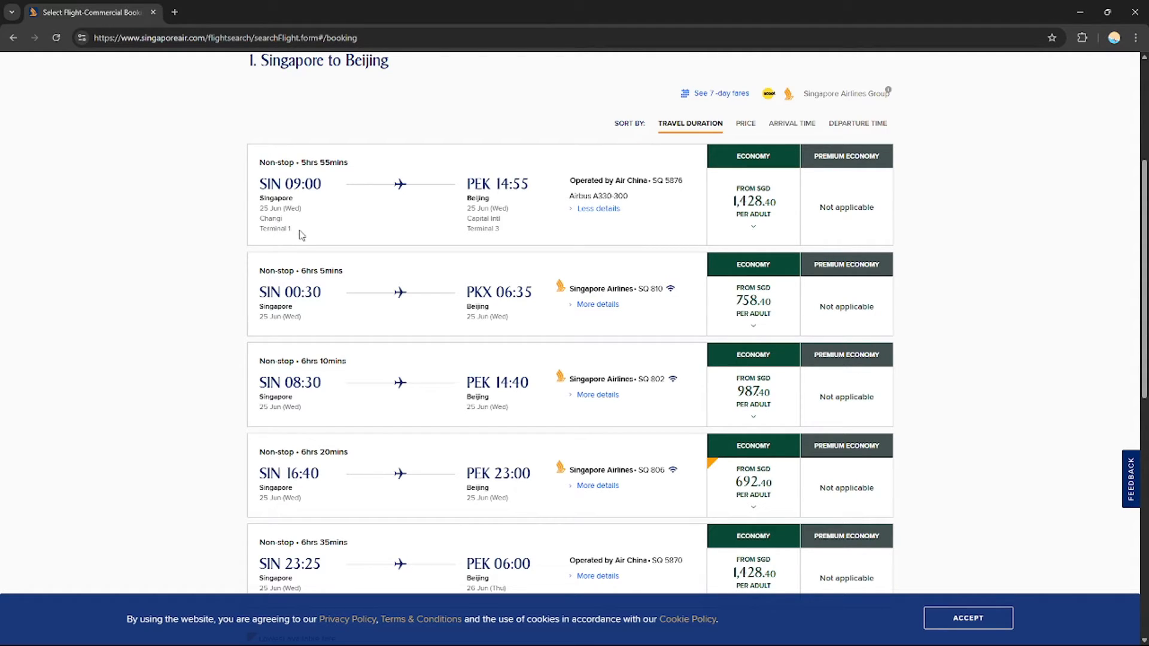
{"action": "left_click", "coordinate": [607, 305]}
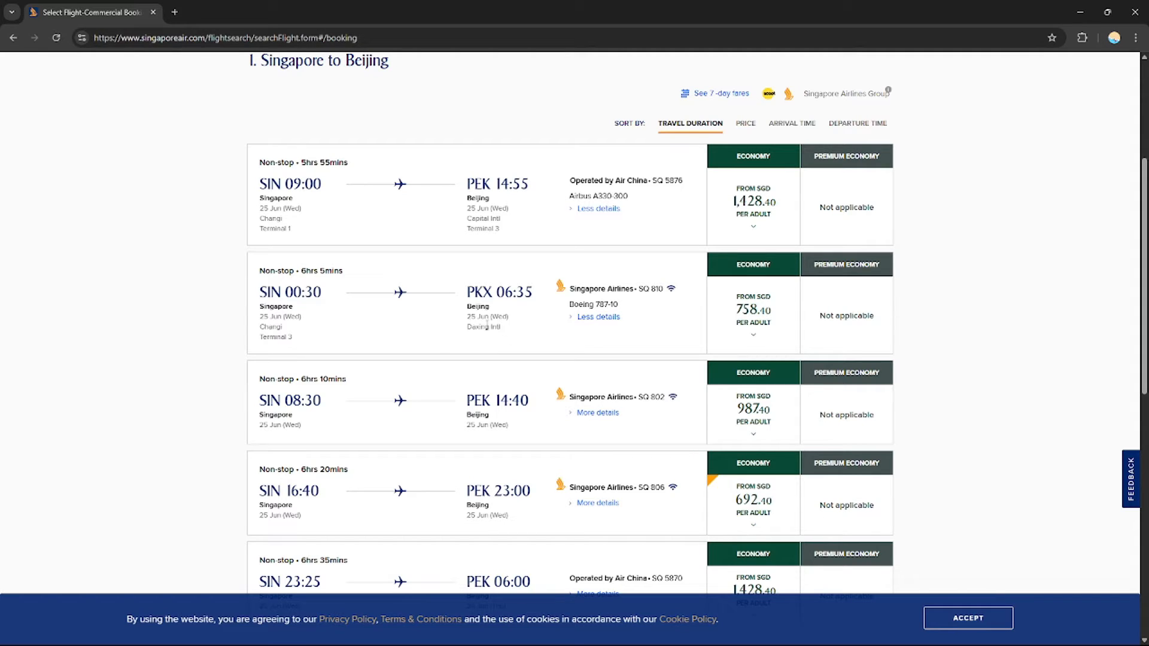
{"action": "scroll", "coordinate": [1002, 279], "scroll_direction": "up", "scroll_amount": 2}
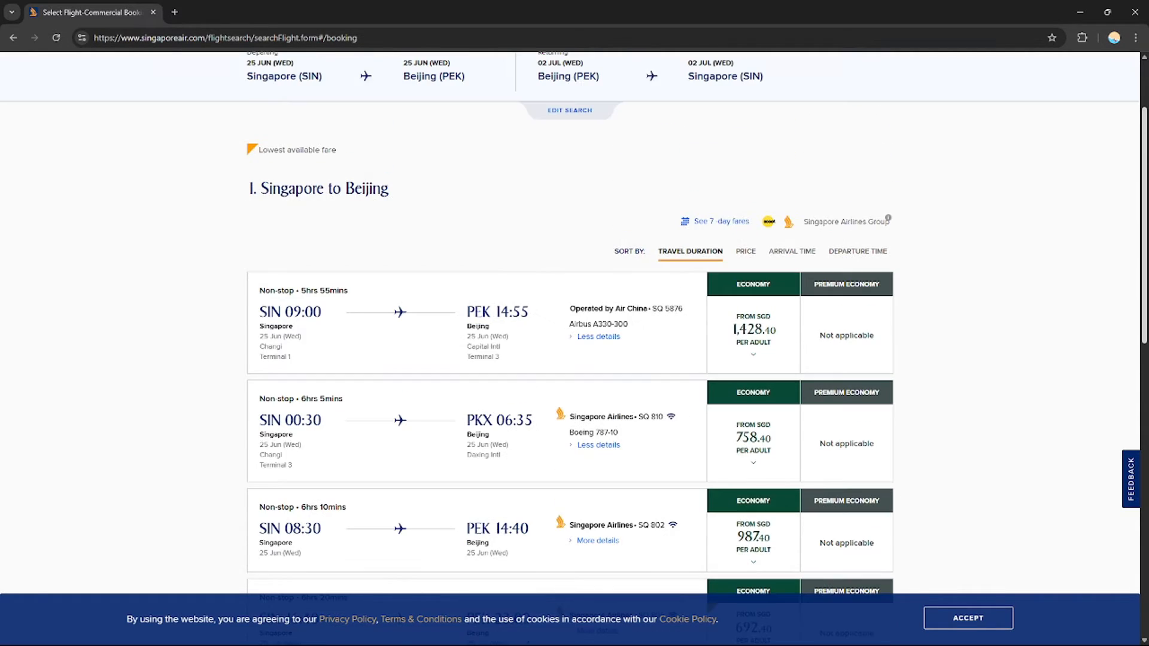
{"action": "scroll", "coordinate": [1003, 275], "scroll_direction": "down", "scroll_amount": 2}
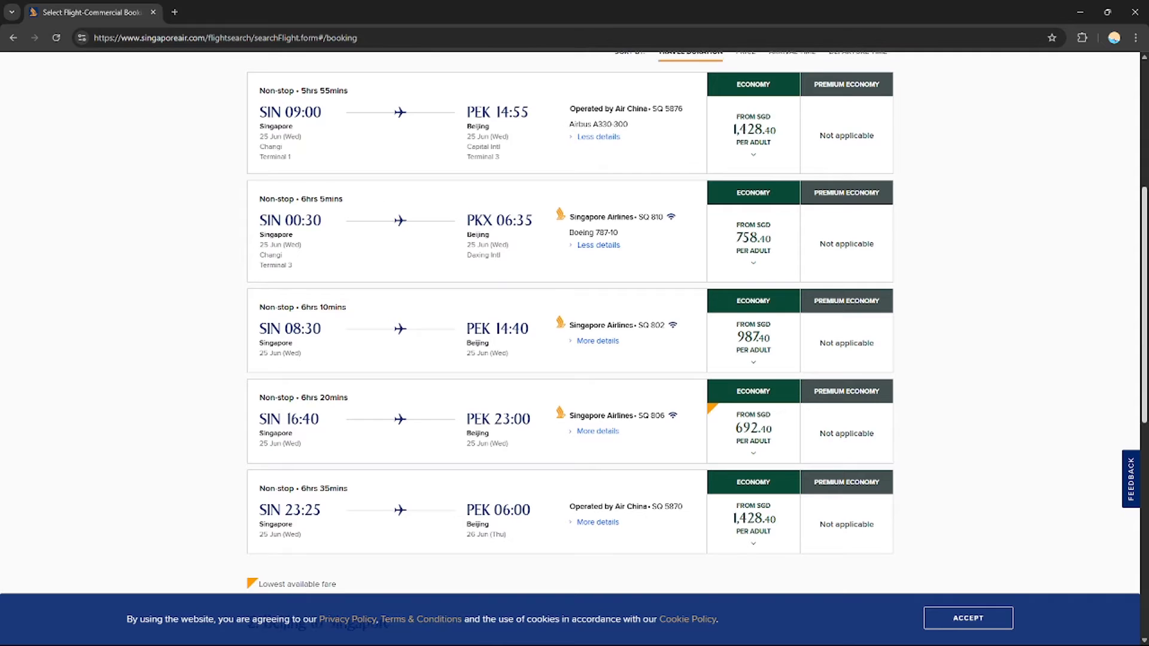
{"action": "scroll", "coordinate": [1003, 274], "scroll_direction": "up", "scroll_amount": 3}
{"action": "scroll", "coordinate": [1003, 275], "scroll_direction": "down", "scroll_amount": 4}
{"action": "scroll", "coordinate": [1003, 275], "scroll_direction": "down", "scroll_amount": 1}
{"action": "scroll", "coordinate": [1002, 275], "scroll_direction": "up", "scroll_amount": 3}
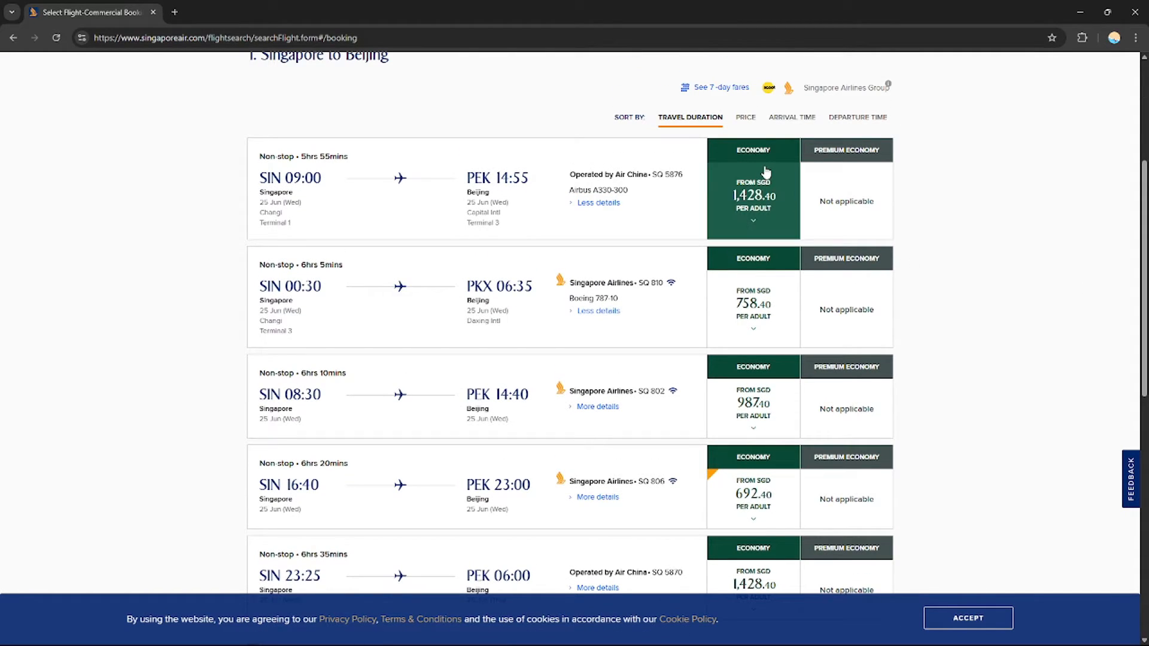
{"action": "scroll", "coordinate": [795, 218], "scroll_direction": "down", "scroll_amount": 2}
{"action": "scroll", "coordinate": [569, 323], "scroll_direction": "up", "scroll_amount": 4}
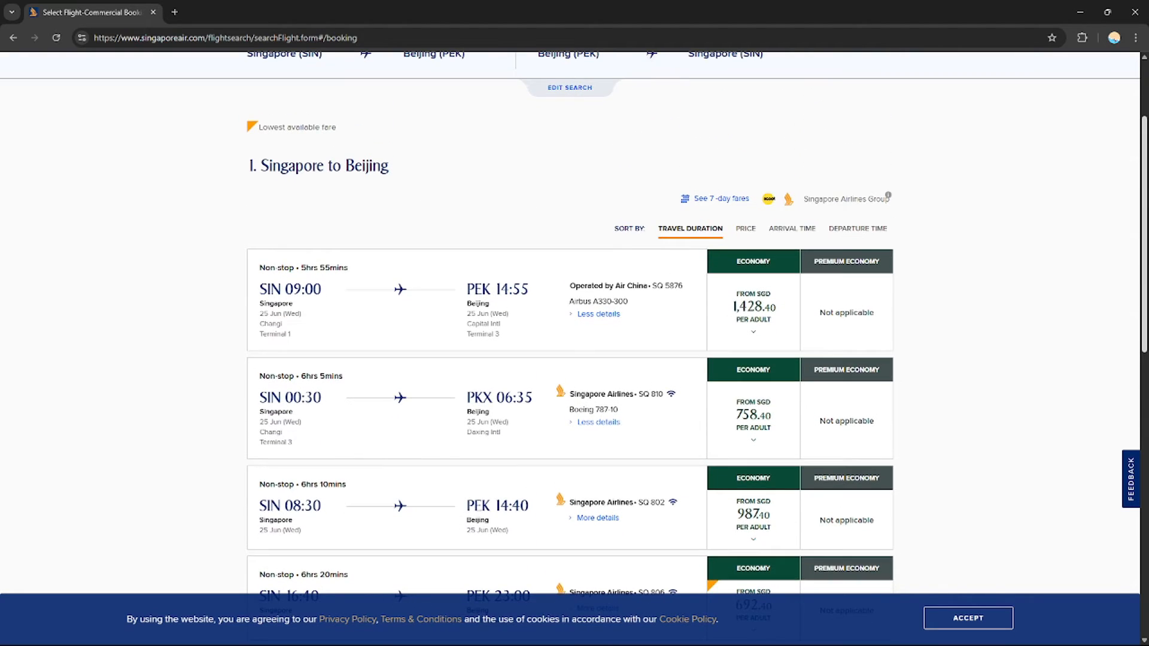
{"action": "scroll", "coordinate": [688, 226], "scroll_direction": "down", "scroll_amount": 1}
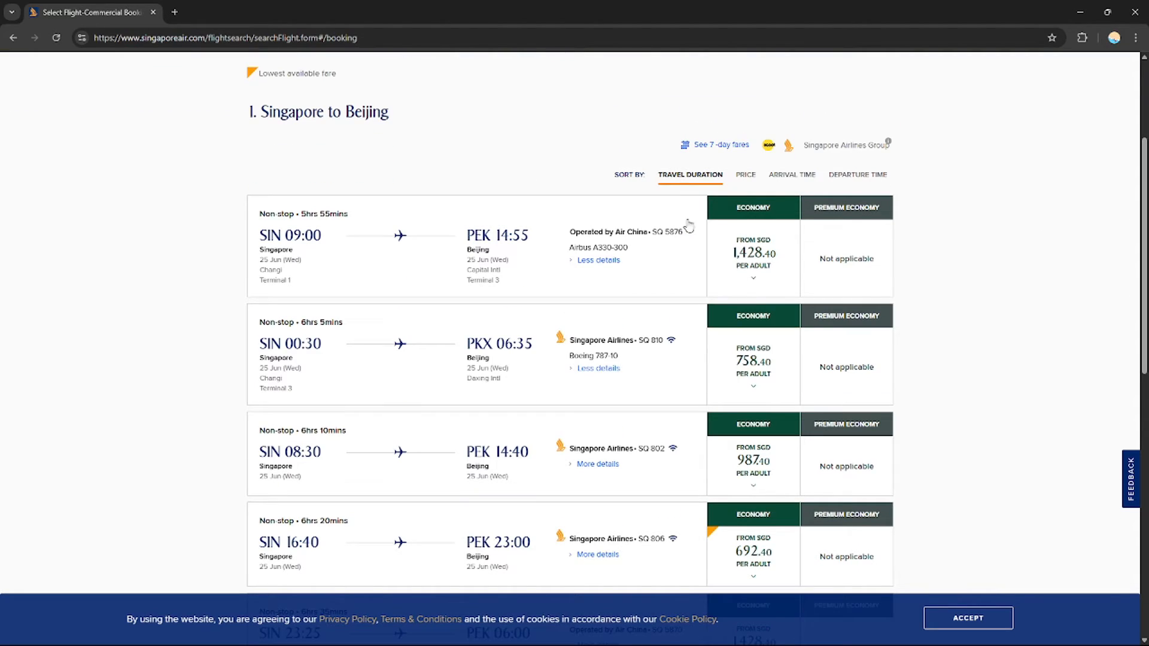
Try sorting the outbound flights by price, arrival time and departure time, returning to travel duration
{"action": "left_click", "coordinate": [744, 176]}
{"action": "left_click", "coordinate": [703, 178]}
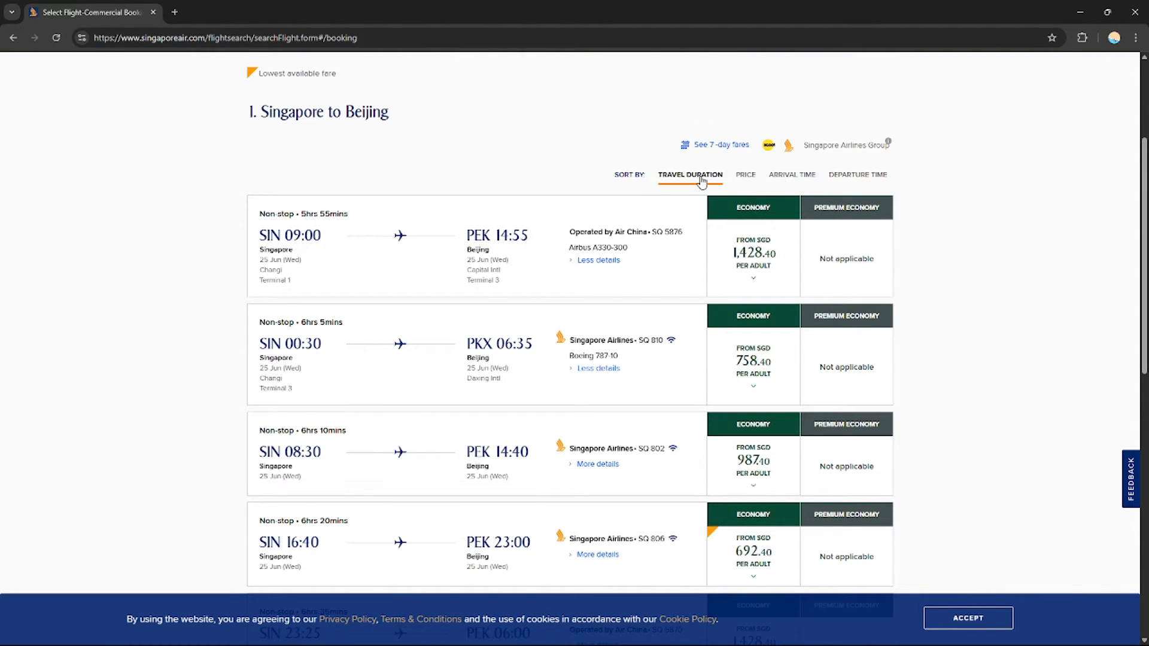
{"action": "left_click", "coordinate": [748, 178]}
{"action": "left_click", "coordinate": [787, 178]}
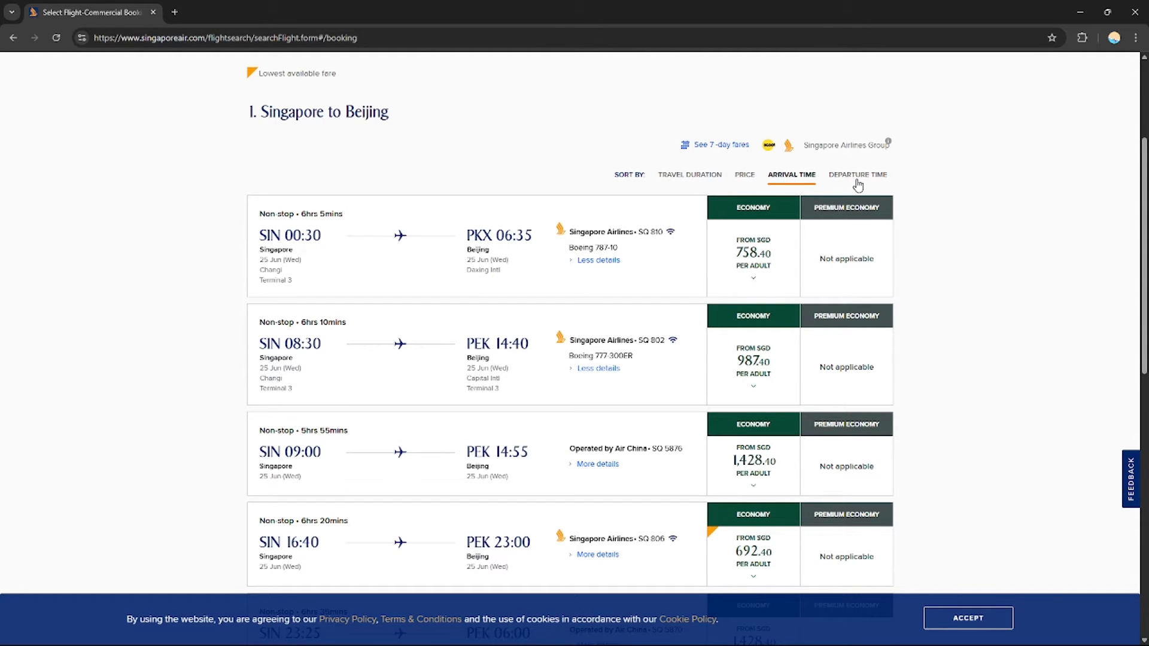
{"action": "left_click", "coordinate": [854, 179]}
{"action": "left_click", "coordinate": [680, 183]}
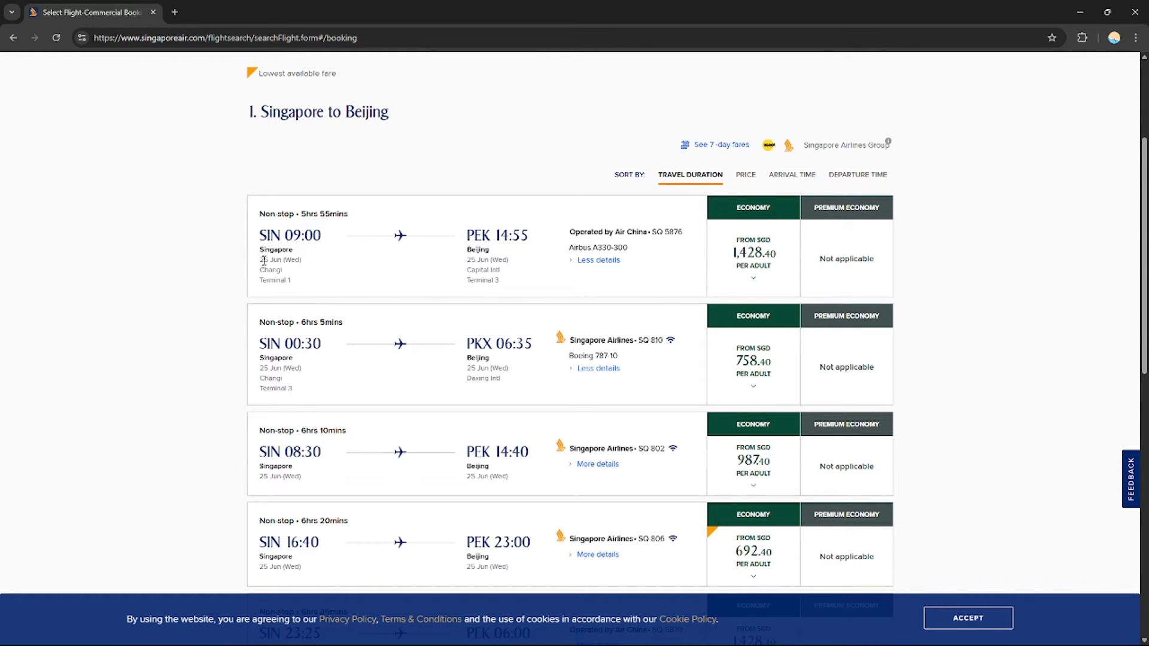
Compare the order of the Singapore to Beijing flights under each sort criterion again, starting with price and ending with travel duration
{"action": "scroll", "coordinate": [580, 244], "scroll_direction": "up", "scroll_amount": 2}
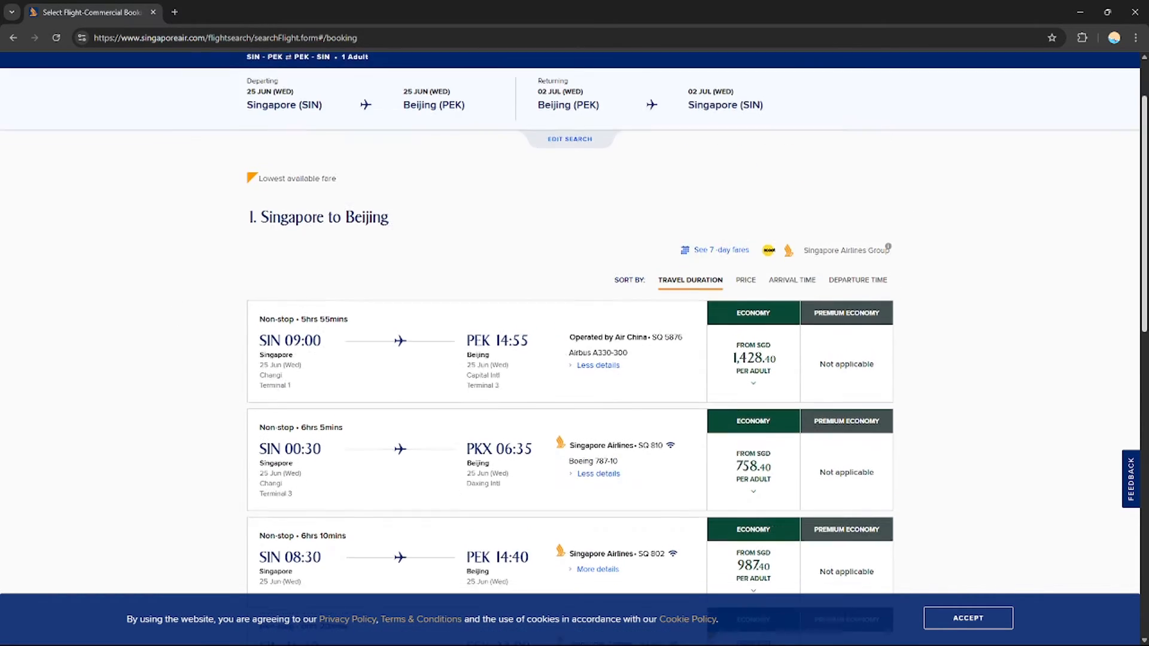
{"action": "scroll", "coordinate": [757, 274], "scroll_direction": "down", "scroll_amount": 1}
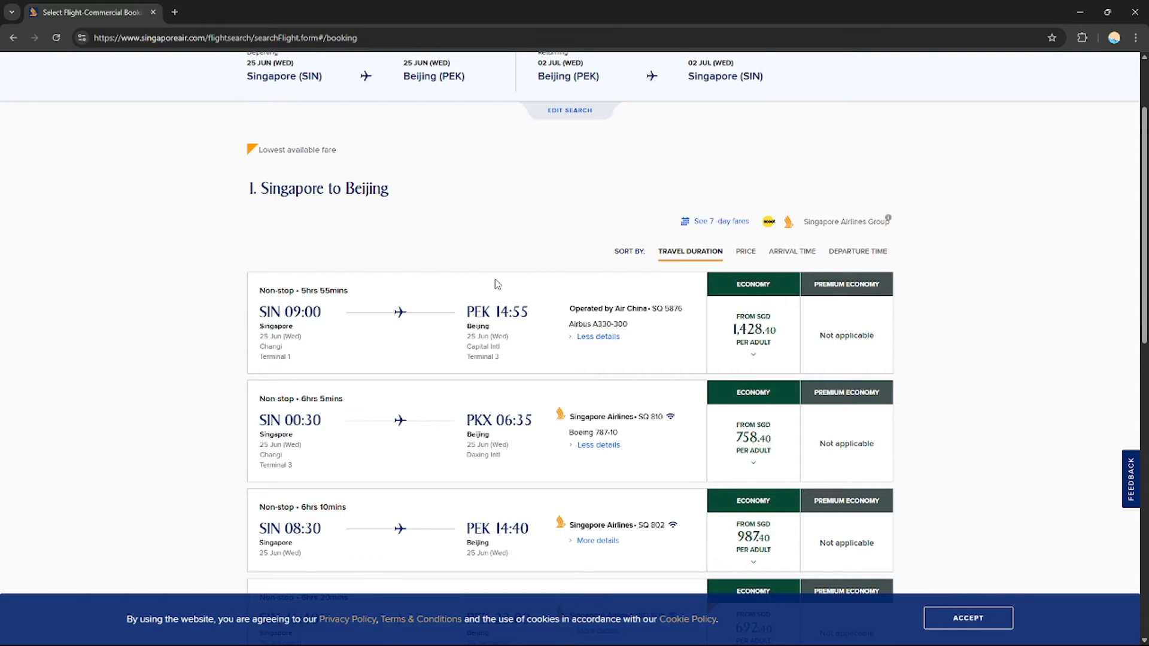
{"action": "left_click", "coordinate": [746, 251]}
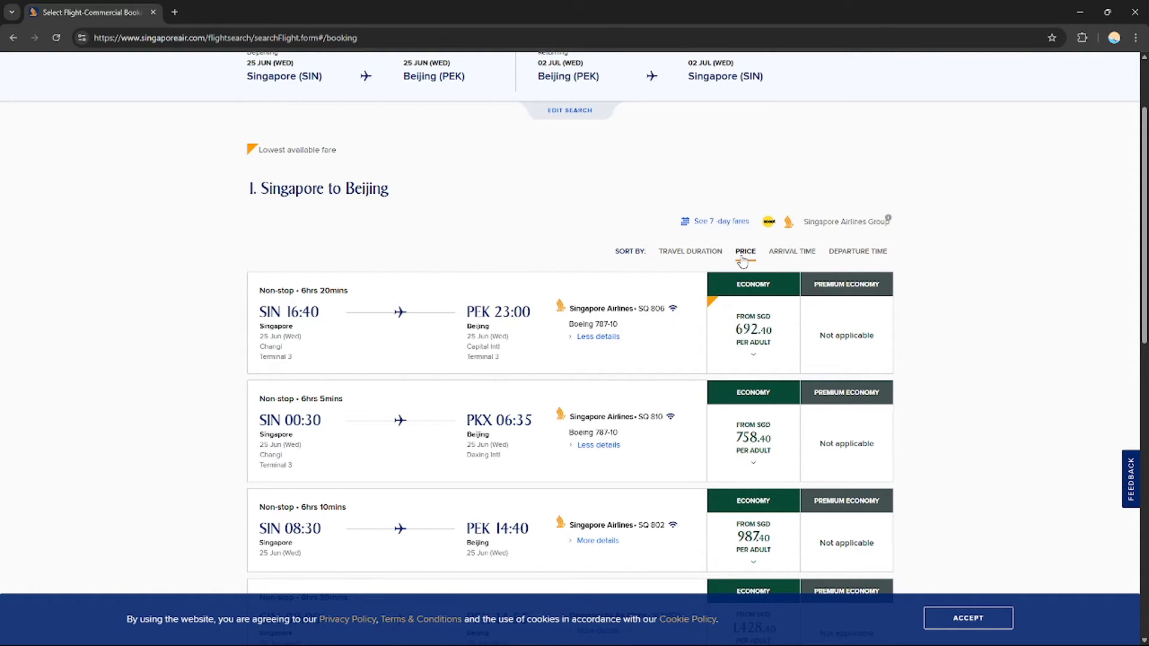
{"action": "left_click_drag", "start_coordinate": [1145, 273], "coordinate": [1145, 268]}
{"action": "left_click", "coordinate": [784, 263]}
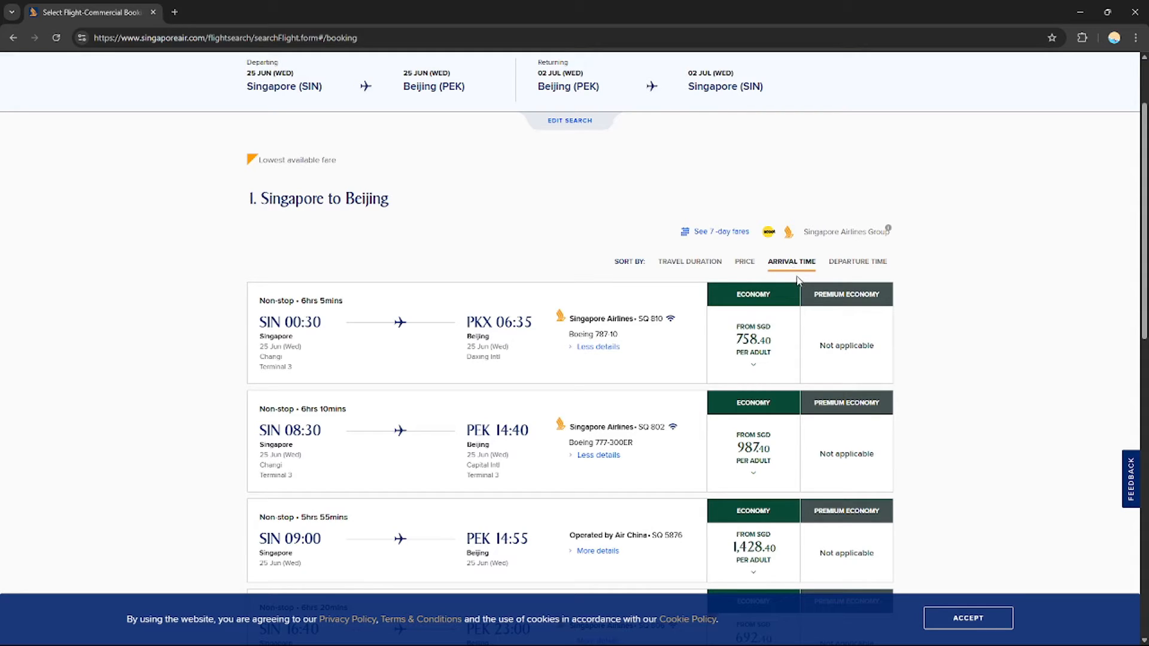
{"action": "left_click", "coordinate": [853, 263]}
{"action": "left_click", "coordinate": [747, 263]}
{"action": "left_click", "coordinate": [691, 263]}
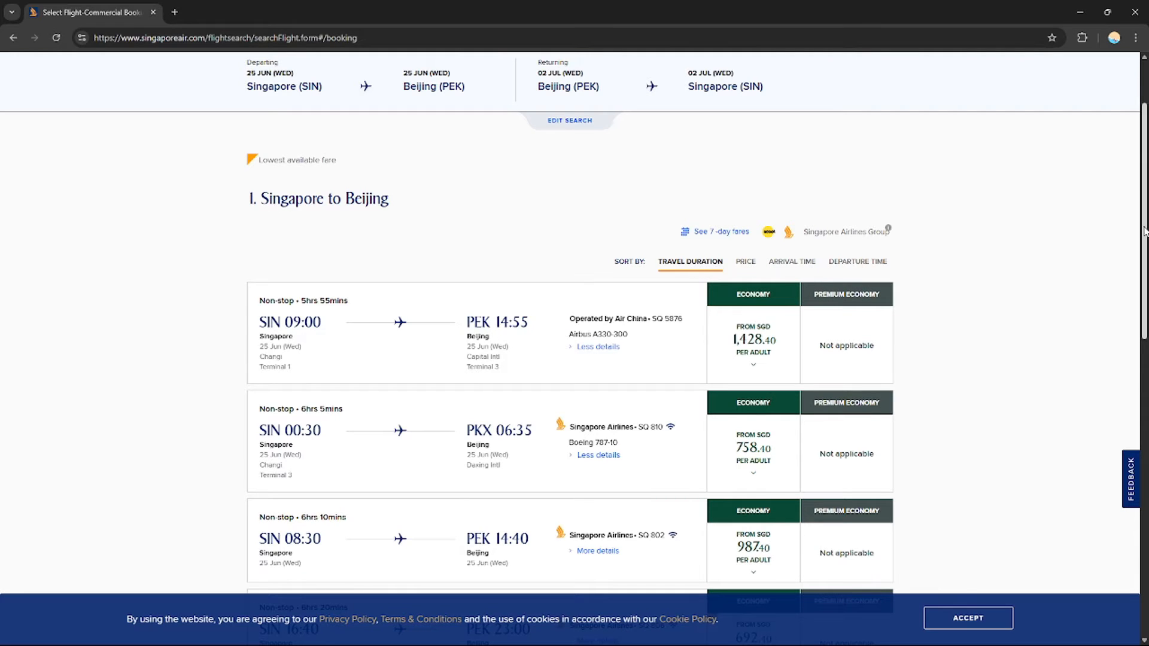
Look over the complete outbound and return flight lists for the trip
{"action": "scroll", "coordinate": [706, 269], "scroll_direction": "down", "scroll_amount": 5}
{"action": "scroll", "coordinate": [386, 207], "scroll_direction": "up", "scroll_amount": 1}
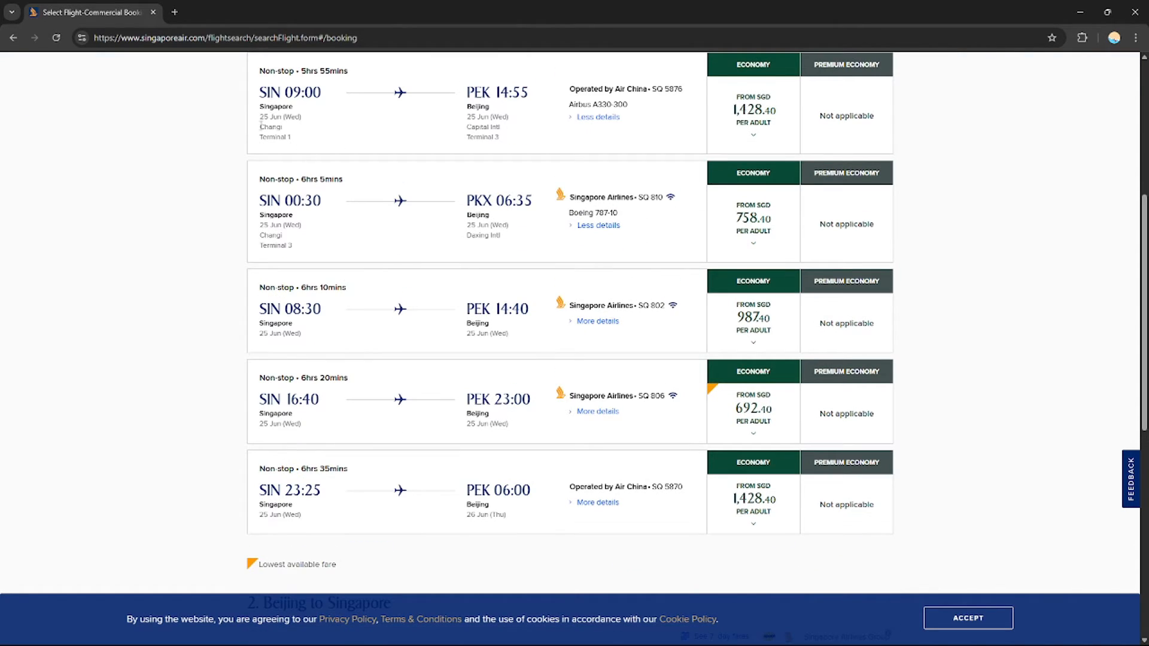
{"action": "scroll", "coordinate": [574, 345], "scroll_direction": "up", "scroll_amount": 5}
{"action": "scroll", "coordinate": [575, 345], "scroll_direction": "down", "scroll_amount": 10}
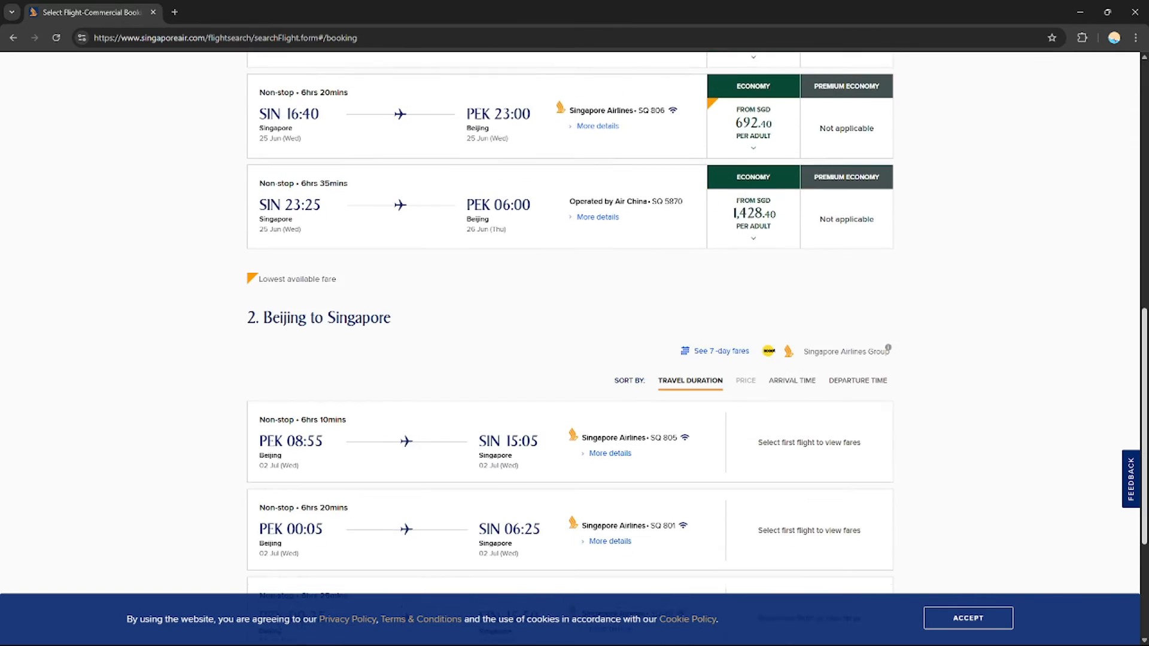
{"action": "scroll", "coordinate": [603, 336], "scroll_direction": "down", "scroll_amount": 4}
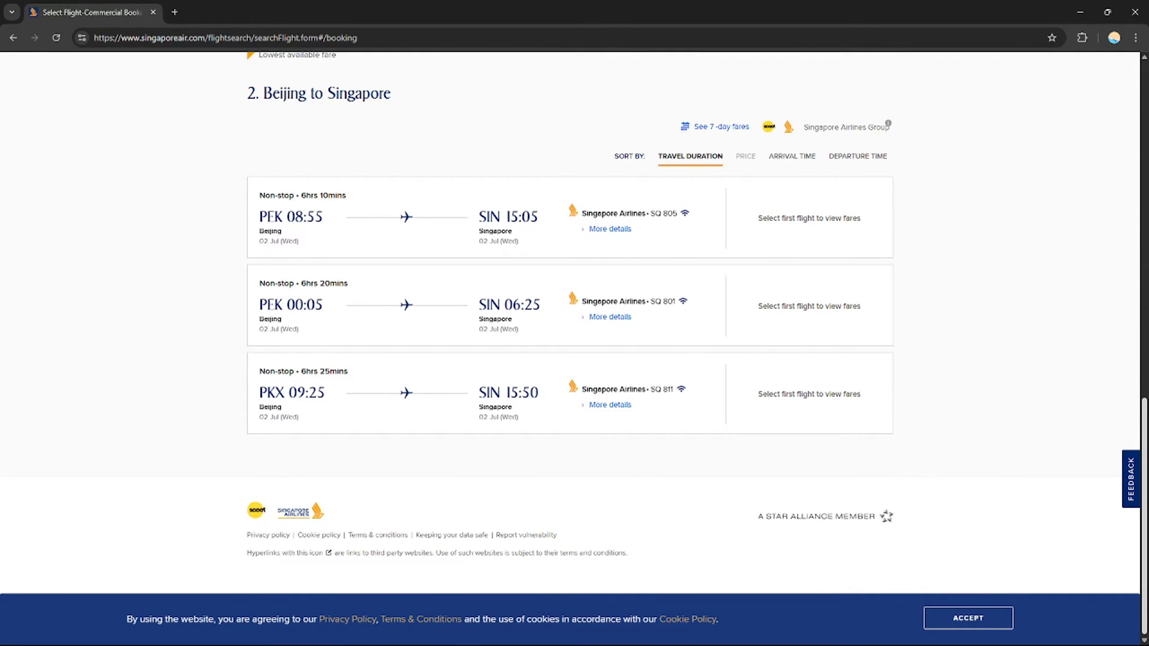
{"action": "scroll", "coordinate": [575, 323], "scroll_direction": "up", "scroll_amount": 15}
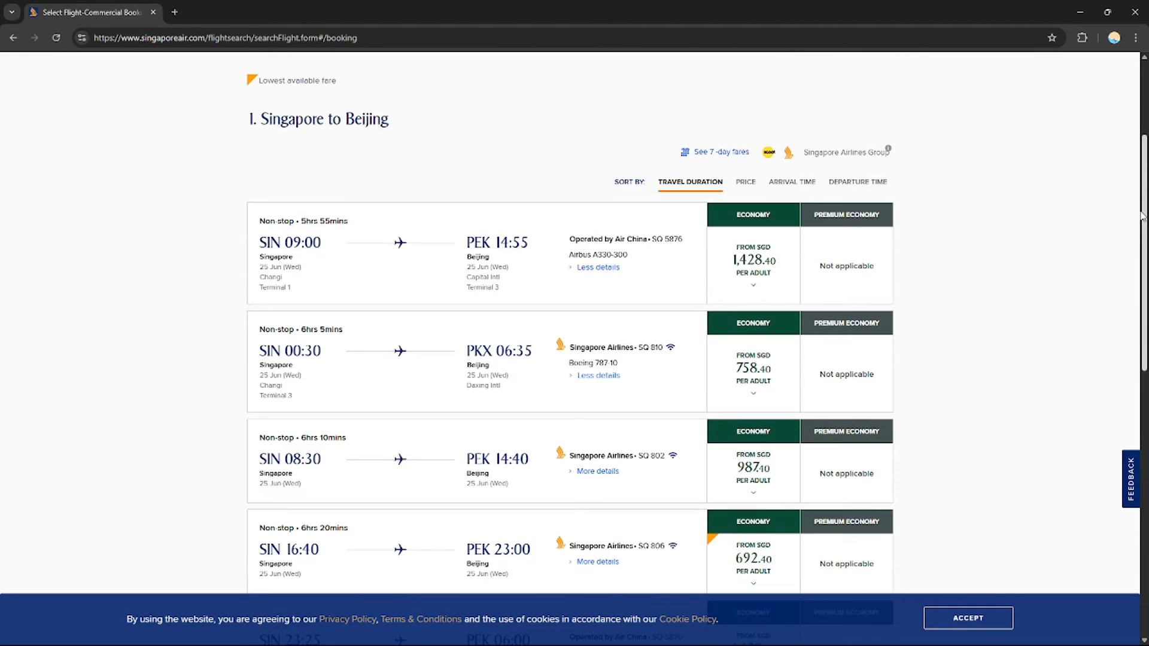
Sort the Singapore to Beijing flights by price and open the Economy fare conditions of the cheapest flight, SQ 806
{"action": "left_click", "coordinate": [746, 182]}
{"action": "left_click", "coordinate": [758, 261]}
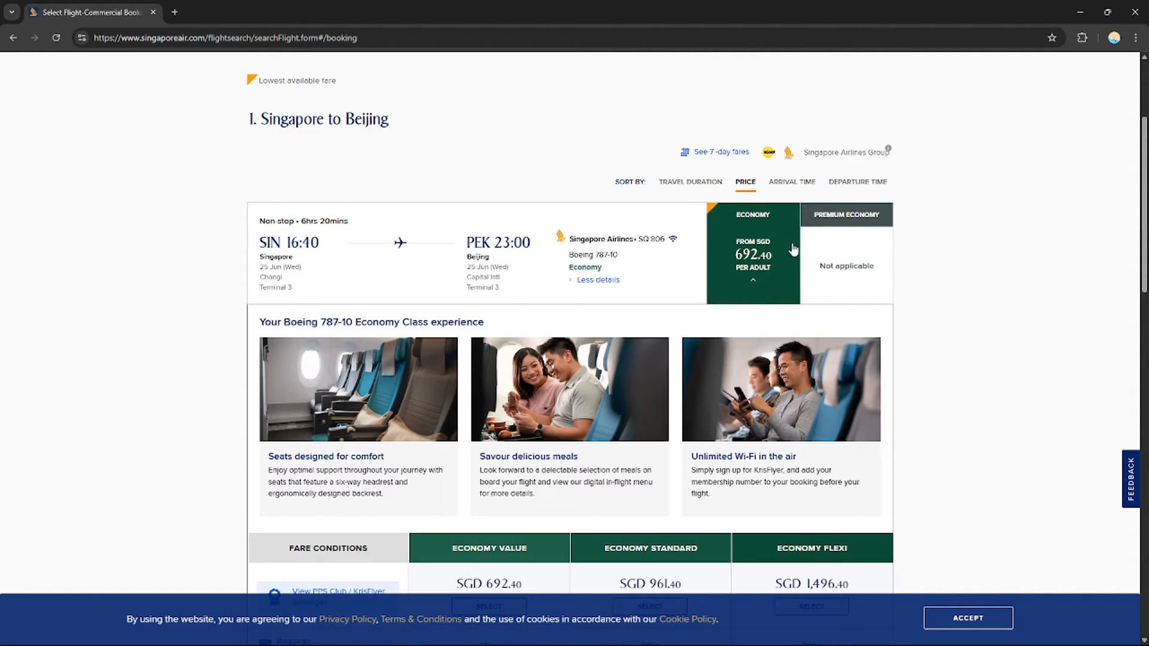
{"action": "scroll", "coordinate": [569, 347], "scroll_direction": "down", "scroll_amount": 3}
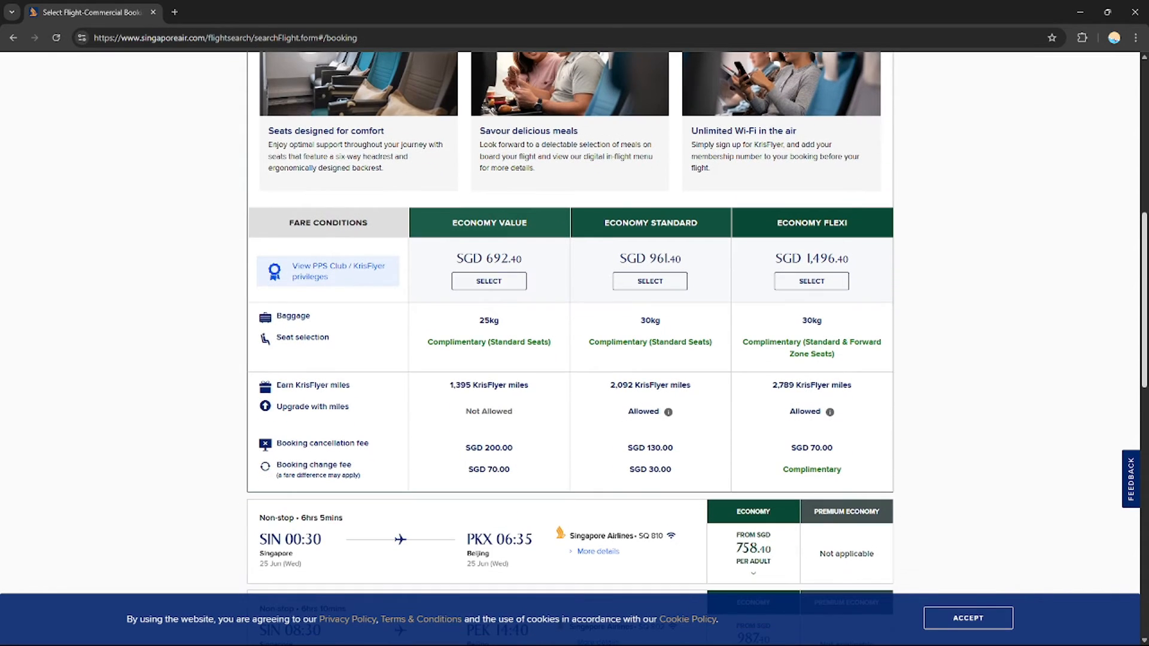
{"action": "scroll", "coordinate": [570, 347], "scroll_direction": "down", "scroll_amount": 1}
{"action": "scroll", "coordinate": [570, 347], "scroll_direction": "up", "scroll_amount": 1}
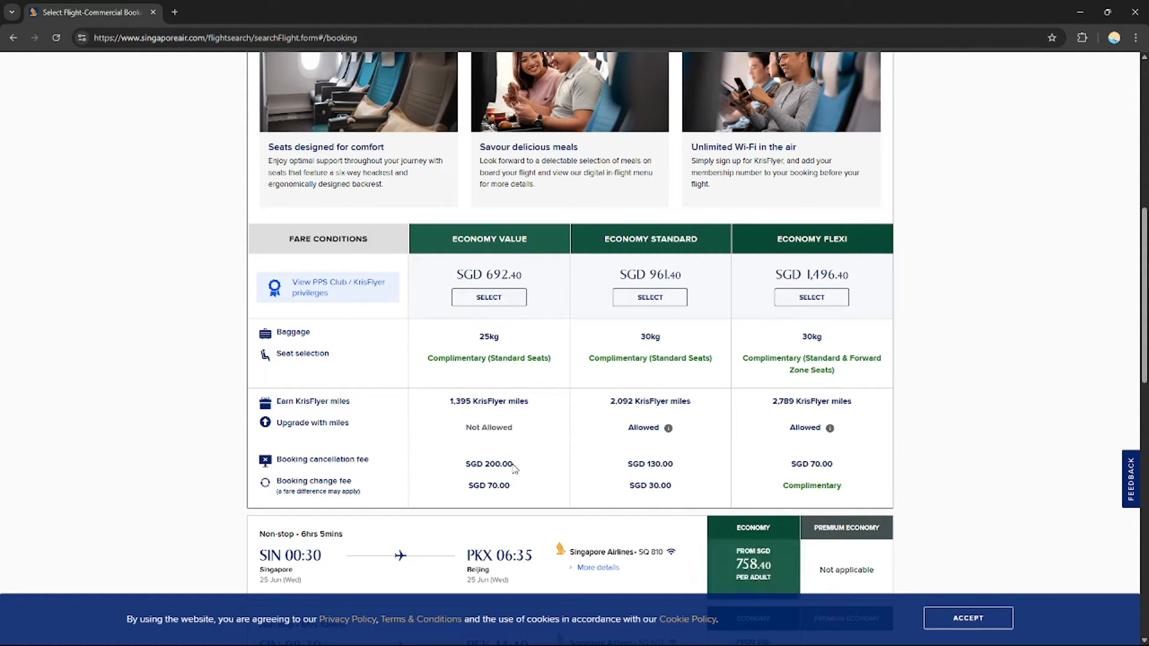
Select the SGD 692.40 Economy Value fare for outbound flight SQ 806 and view the Beijing to Singapore return flights
{"action": "left_click", "coordinate": [489, 298]}
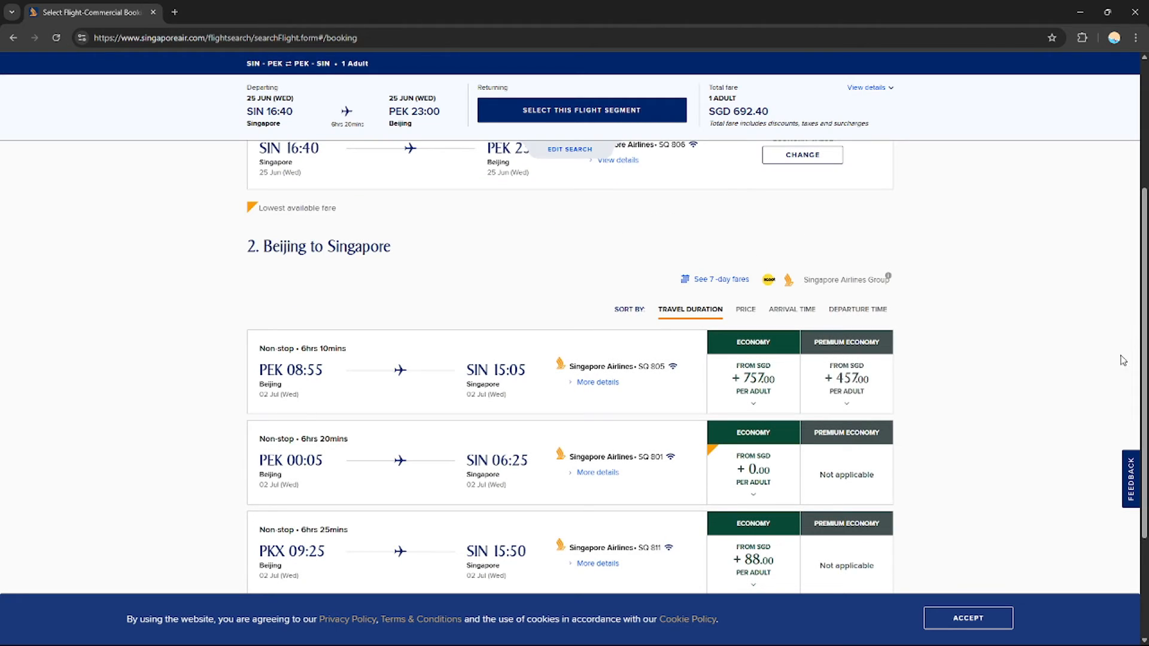
{"action": "left_click_drag", "start_coordinate": [1145, 359], "coordinate": [1145, 257]}
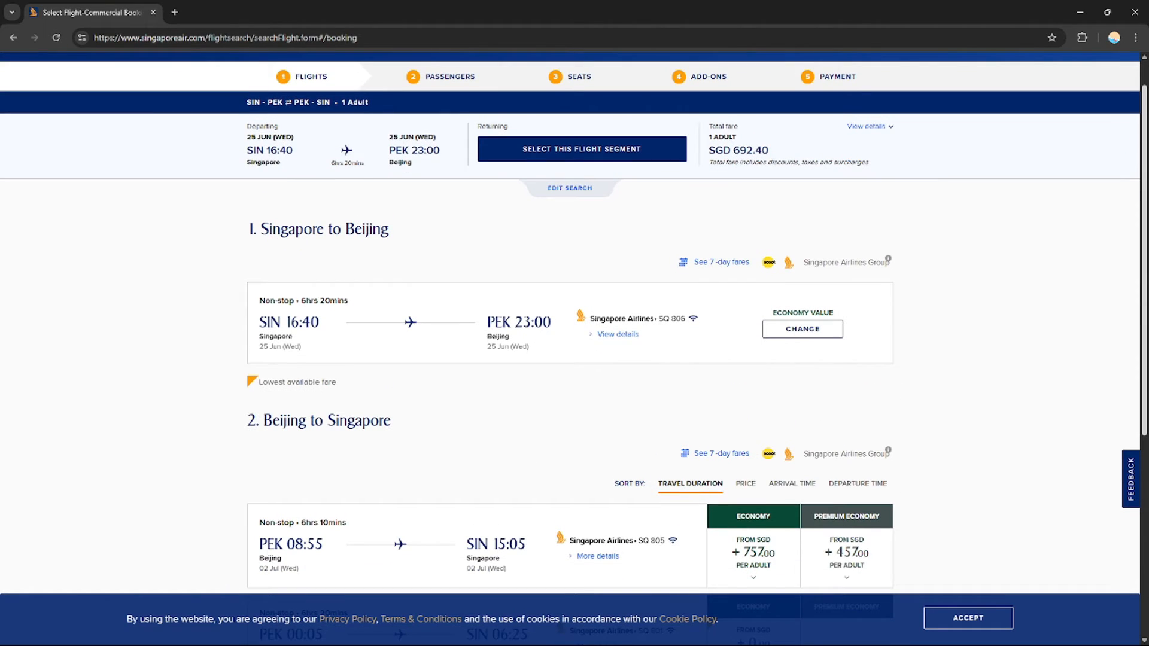
{"action": "scroll", "coordinate": [569, 359], "scroll_direction": "down", "scroll_amount": 3}
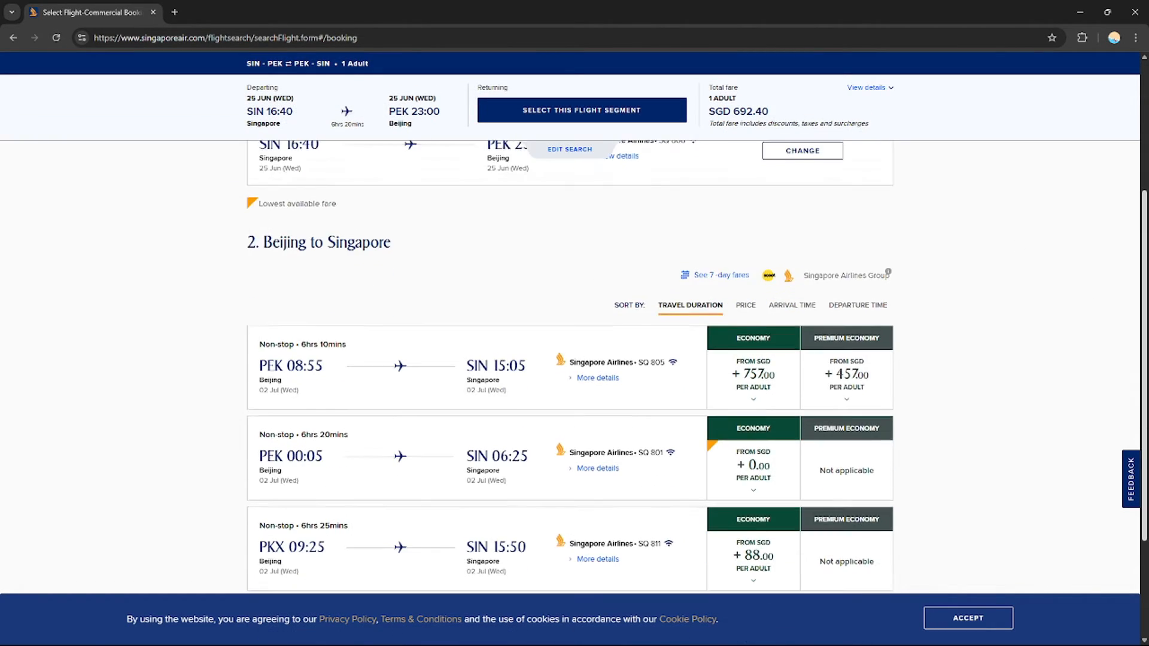
Look over the Beijing to Singapore return flights and check their travel dates
{"action": "left_click_drag", "start_coordinate": [1145, 398], "coordinate": [1144, 448]}
{"action": "scroll", "coordinate": [772, 399], "scroll_direction": "down", "scroll_amount": 1}
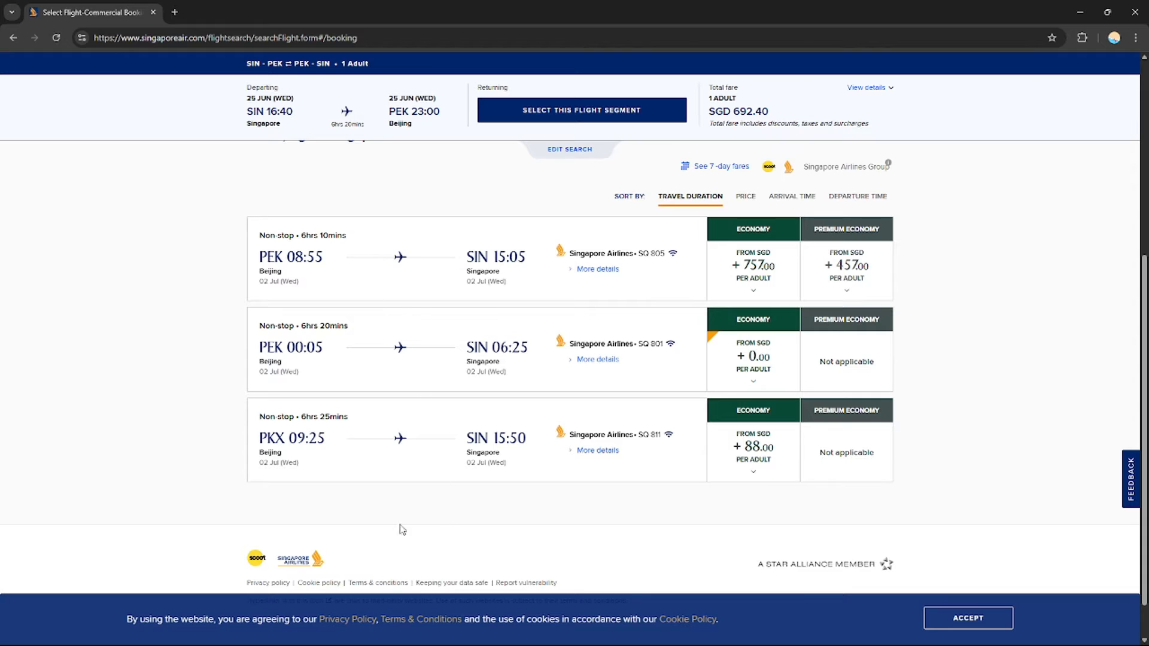
{"action": "scroll", "coordinate": [395, 295], "scroll_direction": "up", "scroll_amount": 3}
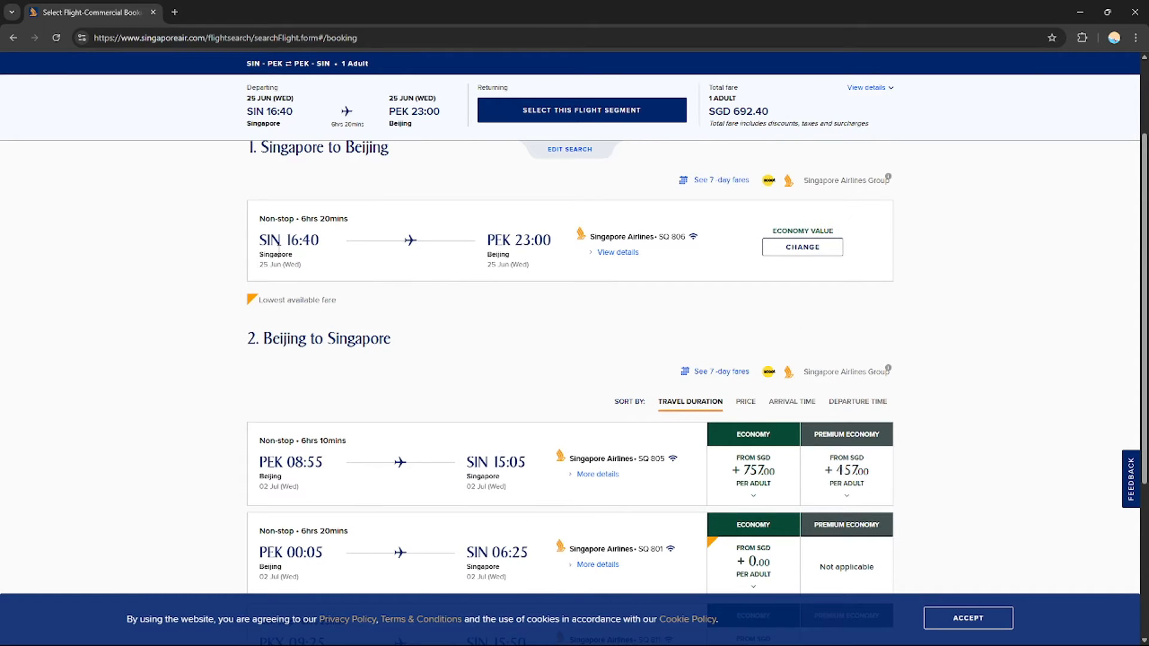
{"action": "scroll", "coordinate": [372, 395], "scroll_direction": "down", "scroll_amount": 3}
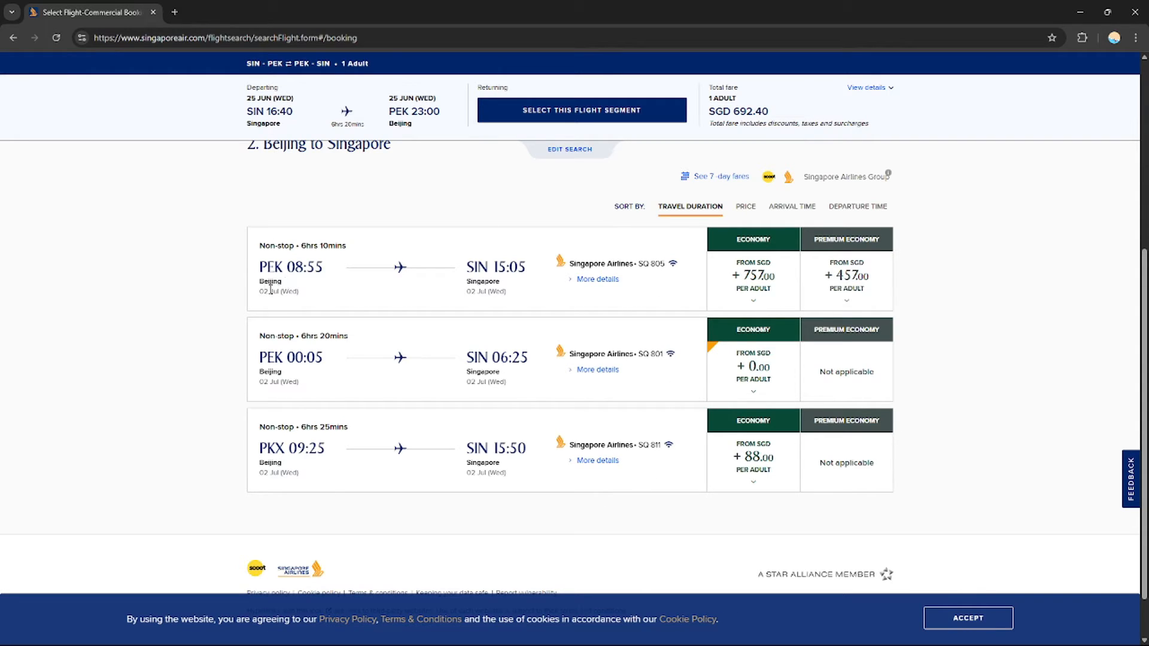
{"action": "left_click_drag", "start_coordinate": [258, 292], "coordinate": [515, 294]}
Compare the order of the Beijing to Singapore flights under price, arrival time, departure time and travel duration sorting
{"action": "left_click", "coordinate": [746, 207]}
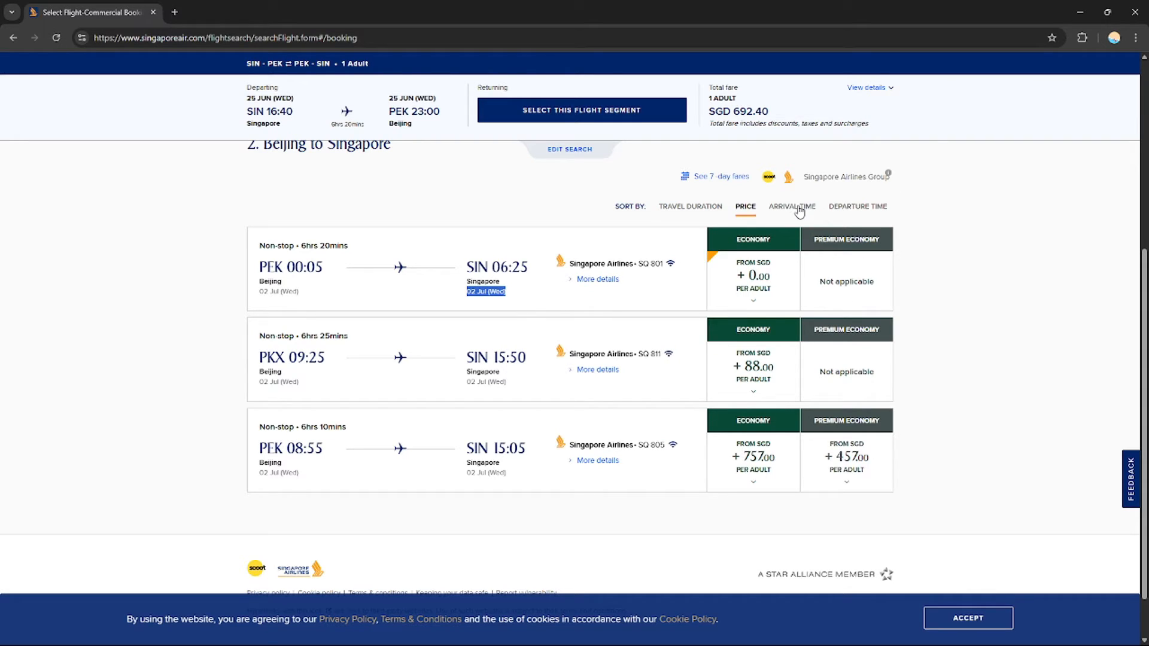
{"action": "left_click", "coordinate": [799, 208]}
{"action": "left_click", "coordinate": [857, 208]}
{"action": "left_click", "coordinate": [696, 207]}
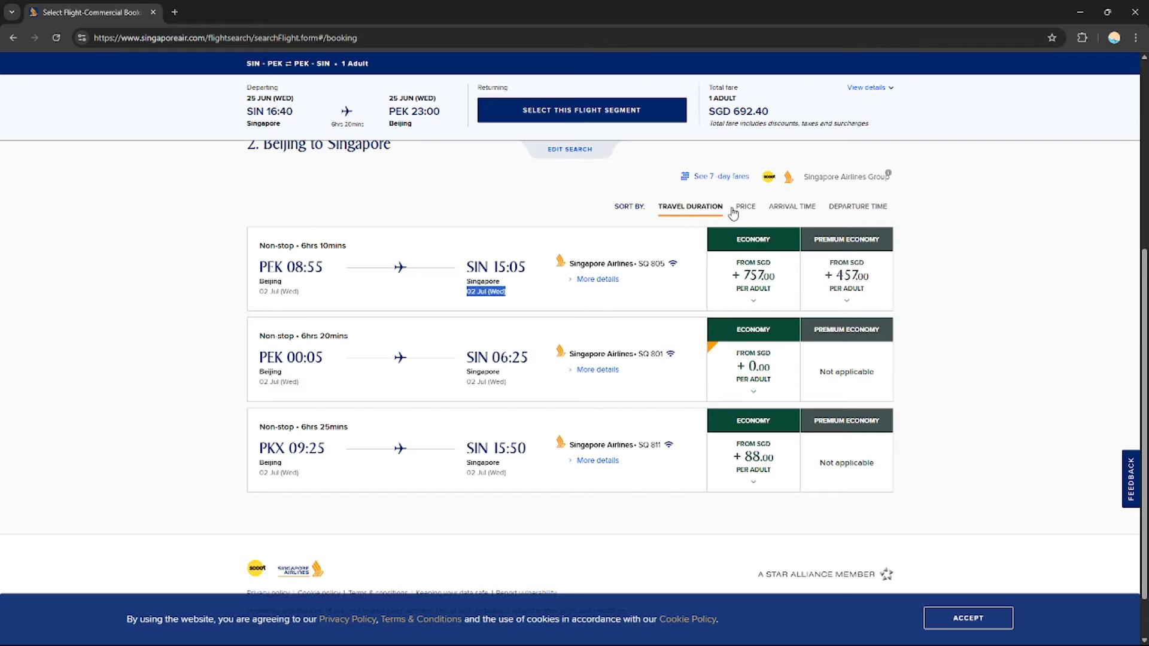
{"action": "left_click", "coordinate": [745, 207]}
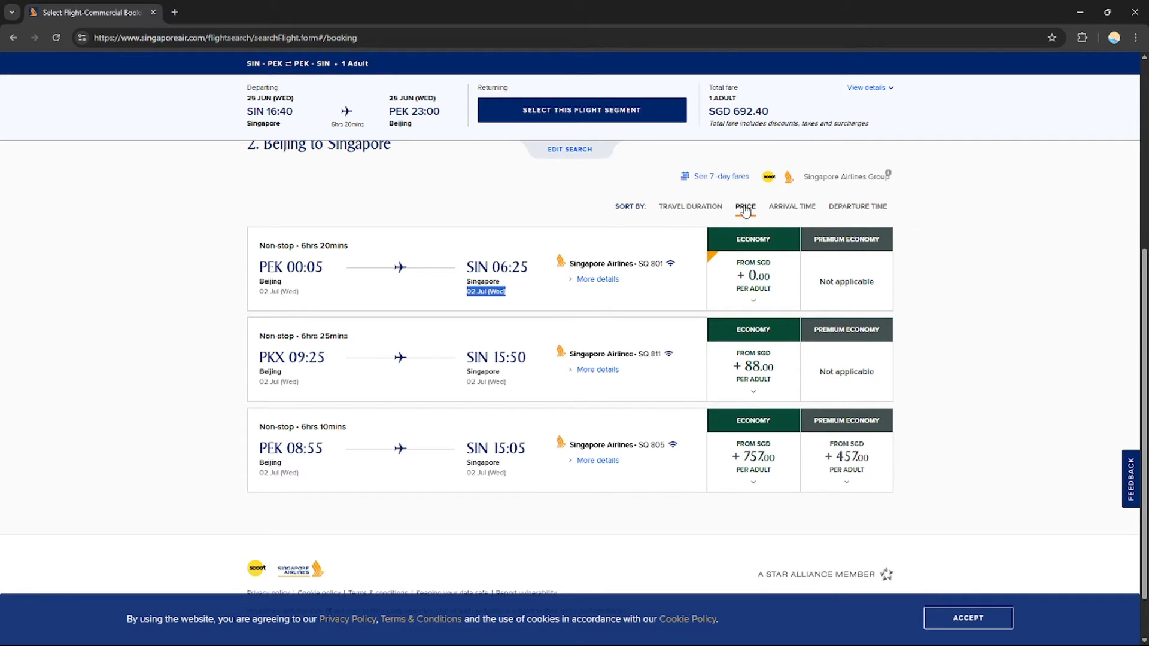
{"action": "left_click", "coordinate": [692, 206]}
Sort the return flights by price and select the + SGD 0.00 Economy Value fare for flight SQ 801
{"action": "left_click", "coordinate": [746, 207]}
{"action": "mouse_move", "coordinate": [1143, 443]}
{"action": "left_mouse_down"}
{"action": "mouse_move", "coordinate": [1143, 375]}
{"action": "mouse_move", "coordinate": [1142, 426]}
{"action": "left_mouse_up"}
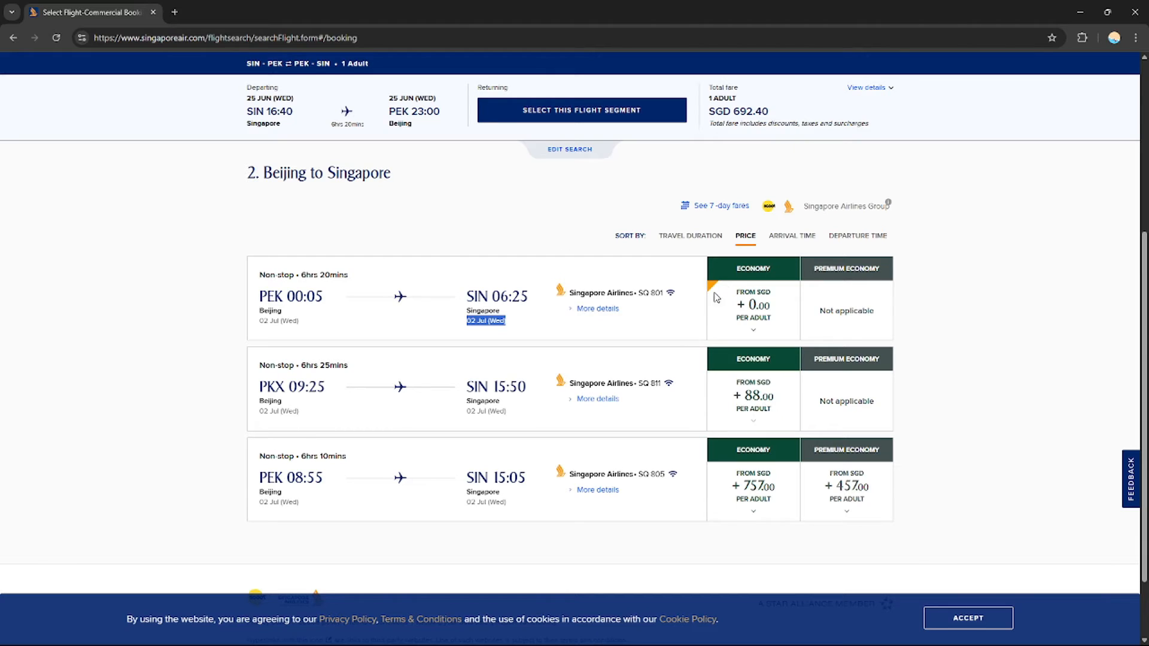
{"action": "left_click", "coordinate": [764, 303]}
{"action": "scroll", "coordinate": [637, 408], "scroll_direction": "down", "scroll_amount": 6}
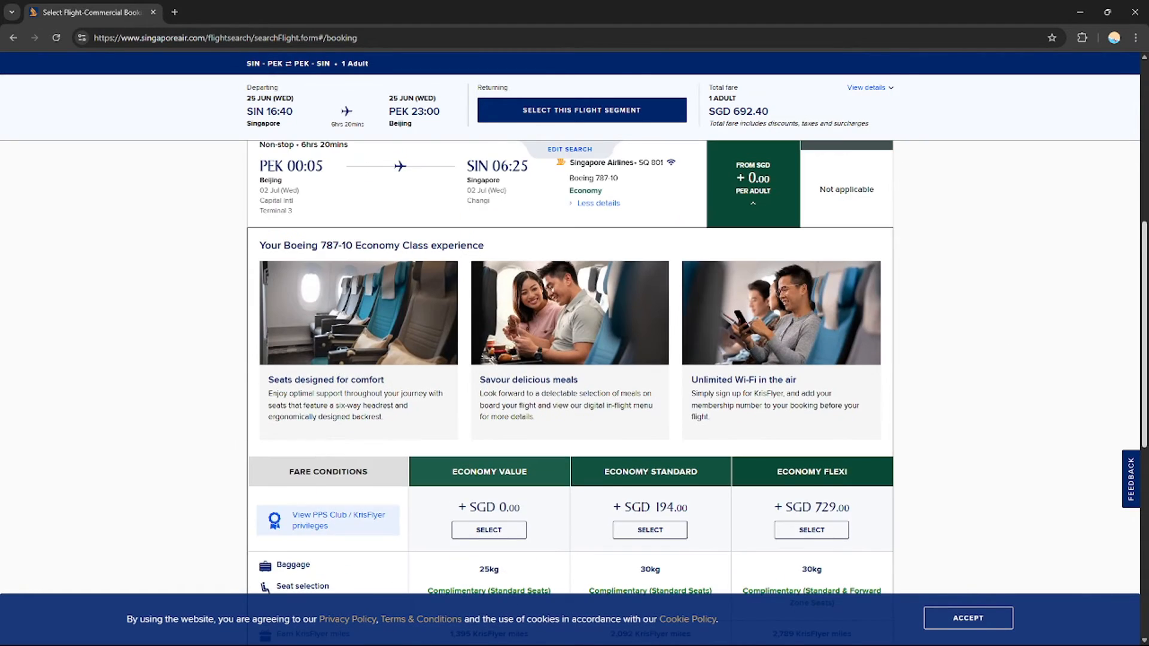
{"action": "scroll", "coordinate": [873, 308], "scroll_direction": "down", "scroll_amount": 2}
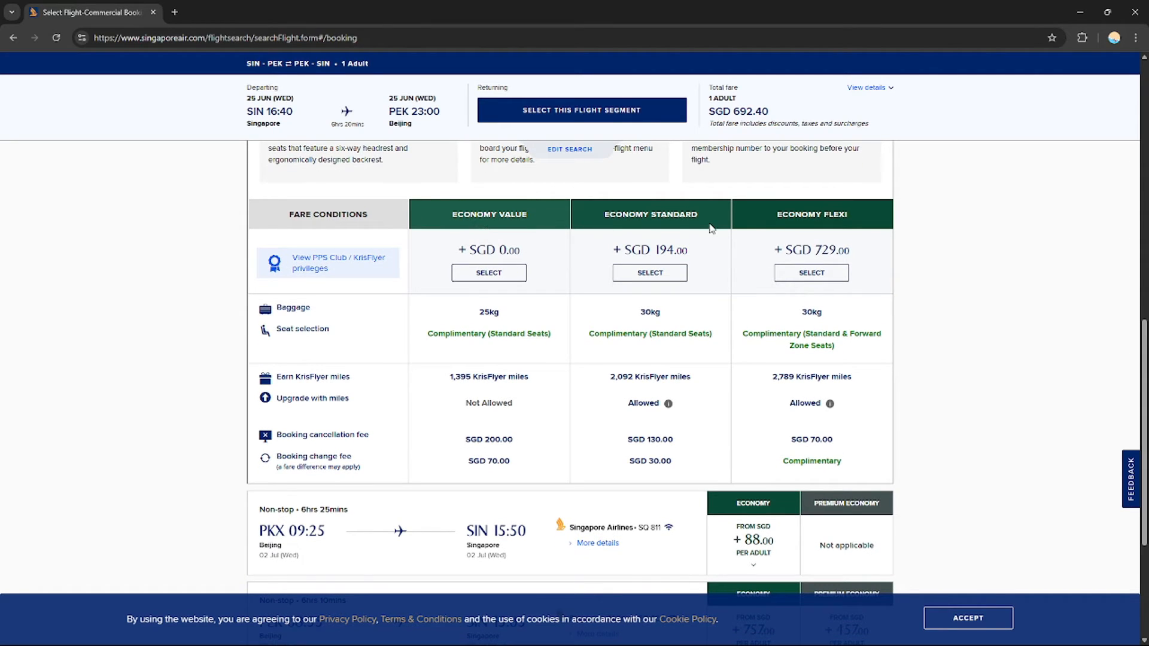
{"action": "left_click", "coordinate": [489, 273]}
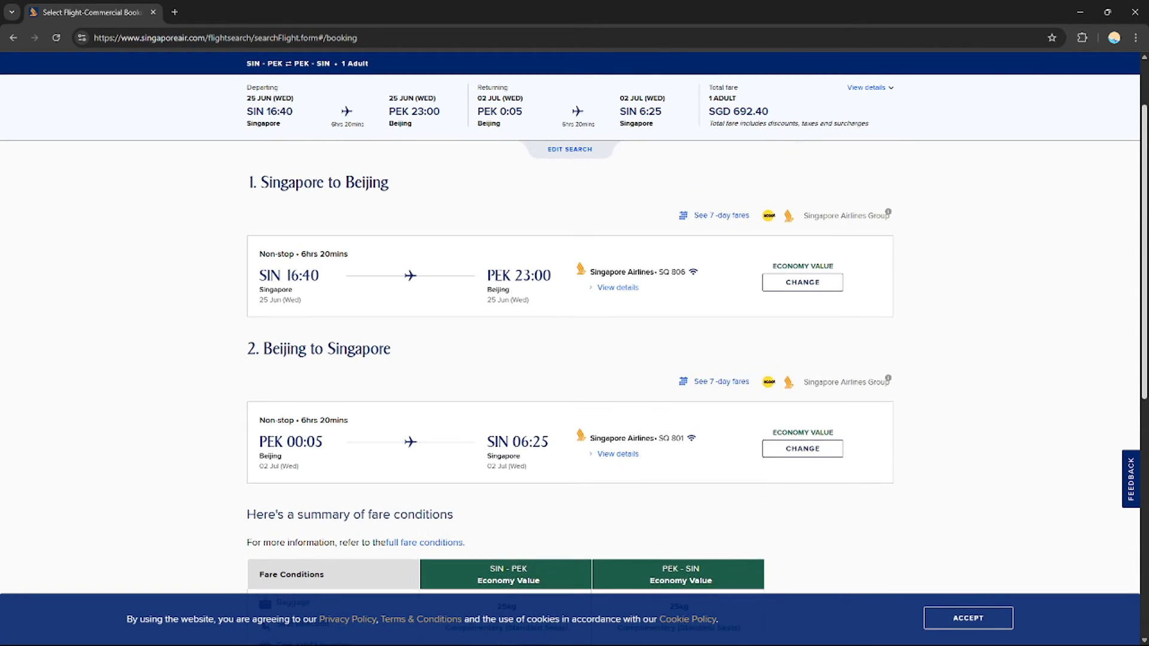
Review the fare conditions summary for both Economy Value flights and proceed to the passenger details
{"action": "scroll", "coordinate": [1117, 444], "scroll_direction": "down", "scroll_amount": 5}
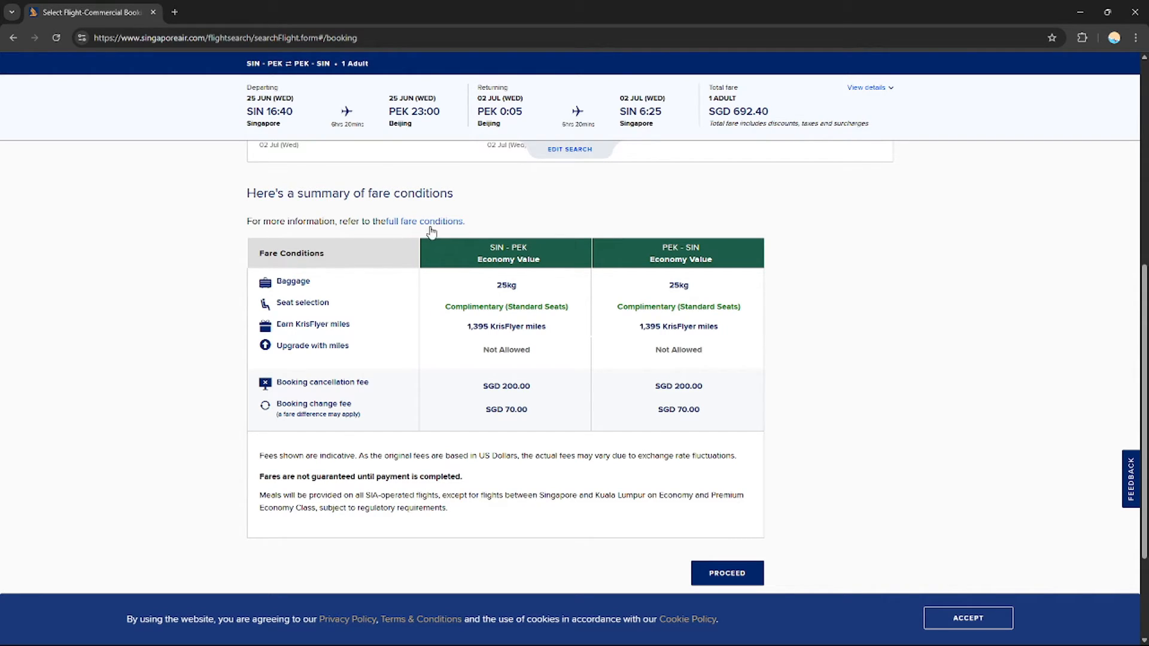
{"action": "left_click_drag", "start_coordinate": [275, 255], "coordinate": [770, 432]}
{"action": "left_click", "coordinate": [770, 432]}
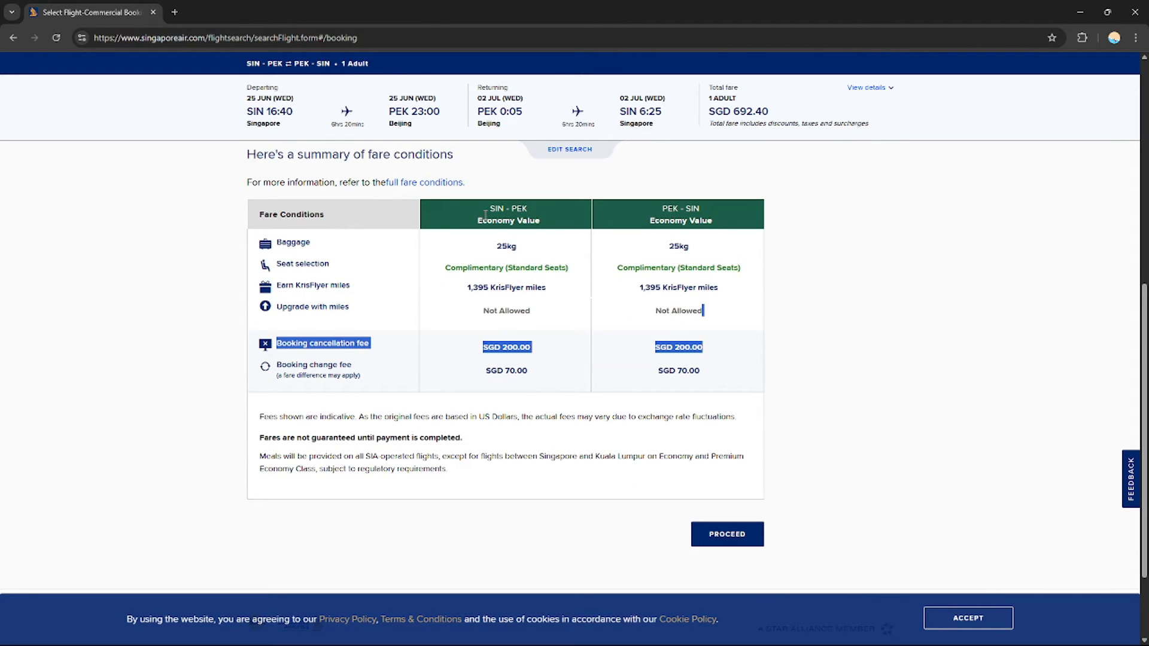
{"action": "left_click", "coordinate": [483, 217]}
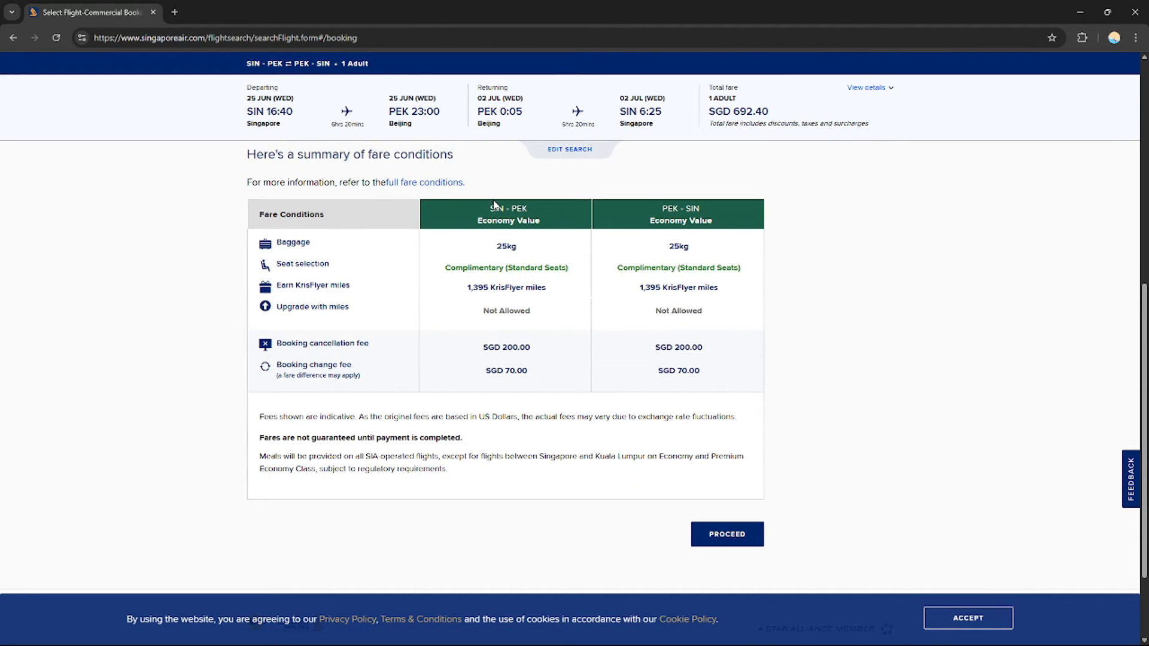
{"action": "left_click_drag", "start_coordinate": [486, 214], "coordinate": [670, 223]}
{"action": "left_click", "coordinate": [734, 217]}
{"action": "left_click", "coordinate": [727, 534]}
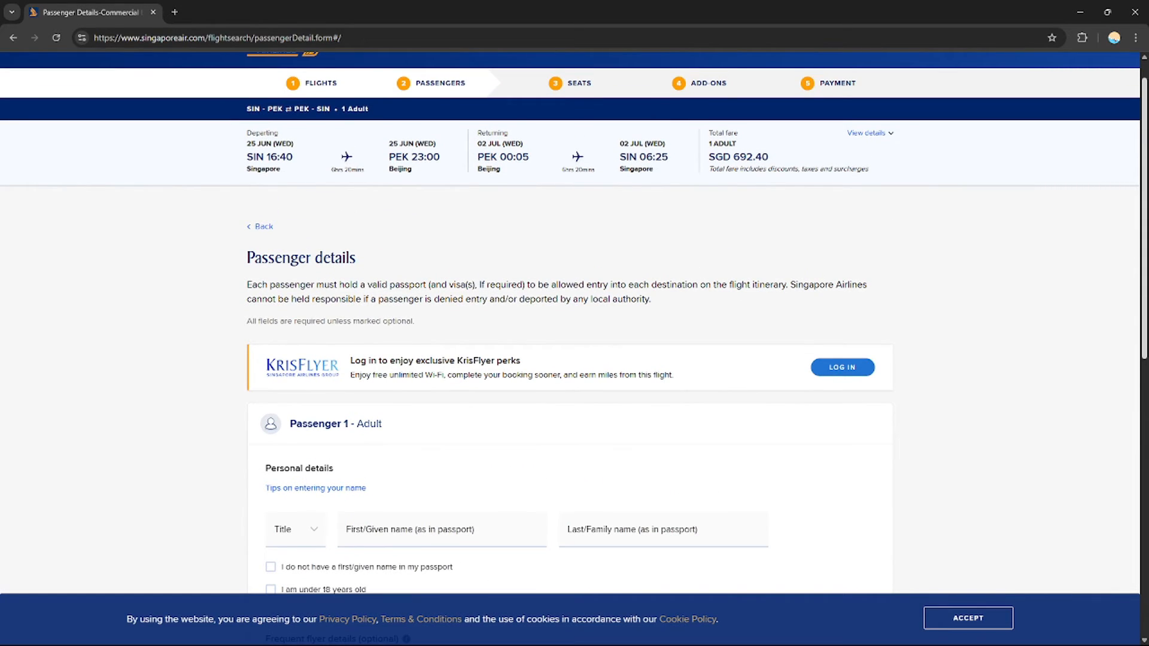
Set the passenger's title to Mr and go through the first and last name fields
{"action": "scroll", "coordinate": [574, 359], "scroll_direction": "down", "scroll_amount": 3}
{"action": "left_click", "coordinate": [387, 342]}
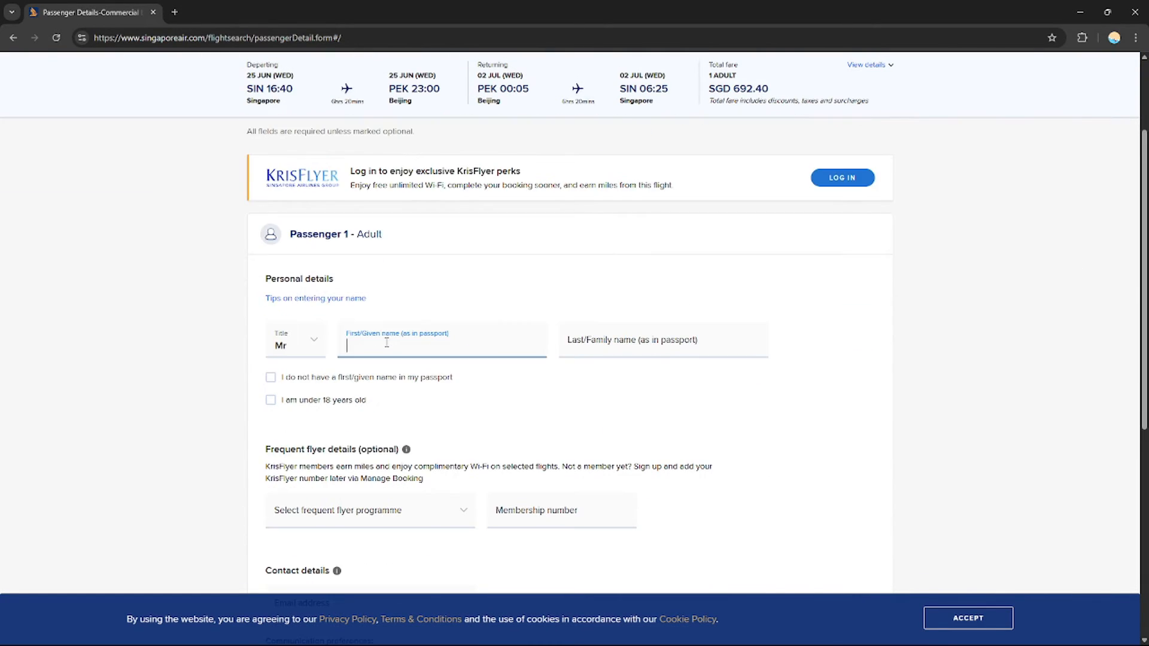
{"action": "left_click", "coordinate": [591, 348]}
{"action": "scroll", "coordinate": [419, 371], "scroll_direction": "down", "scroll_amount": 1}
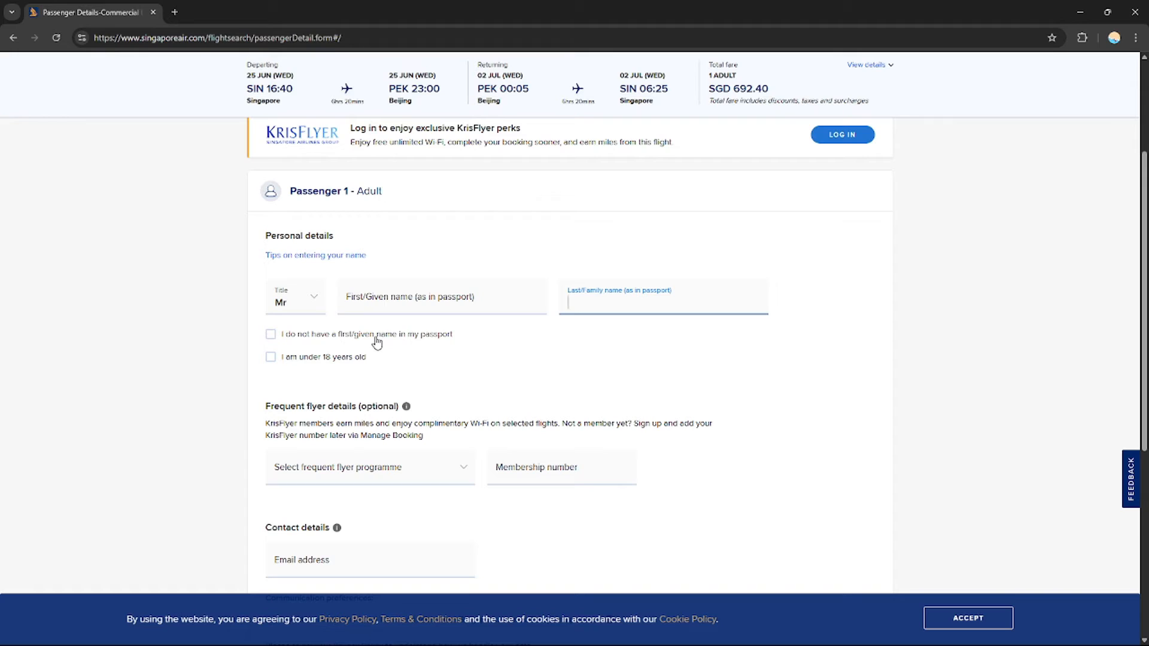
Try the options for having no first name in the passport and being under 18, and clear both again
{"action": "left_click", "coordinate": [270, 336]}
{"action": "left_click", "coordinate": [270, 336]}
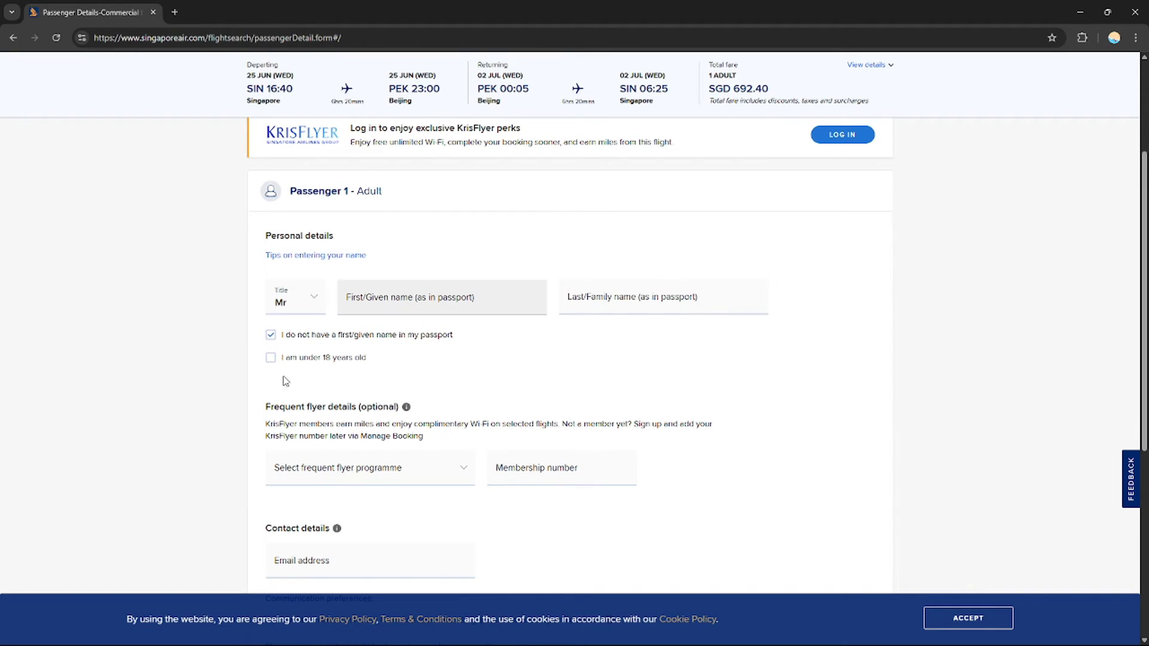
{"action": "left_click", "coordinate": [270, 357]}
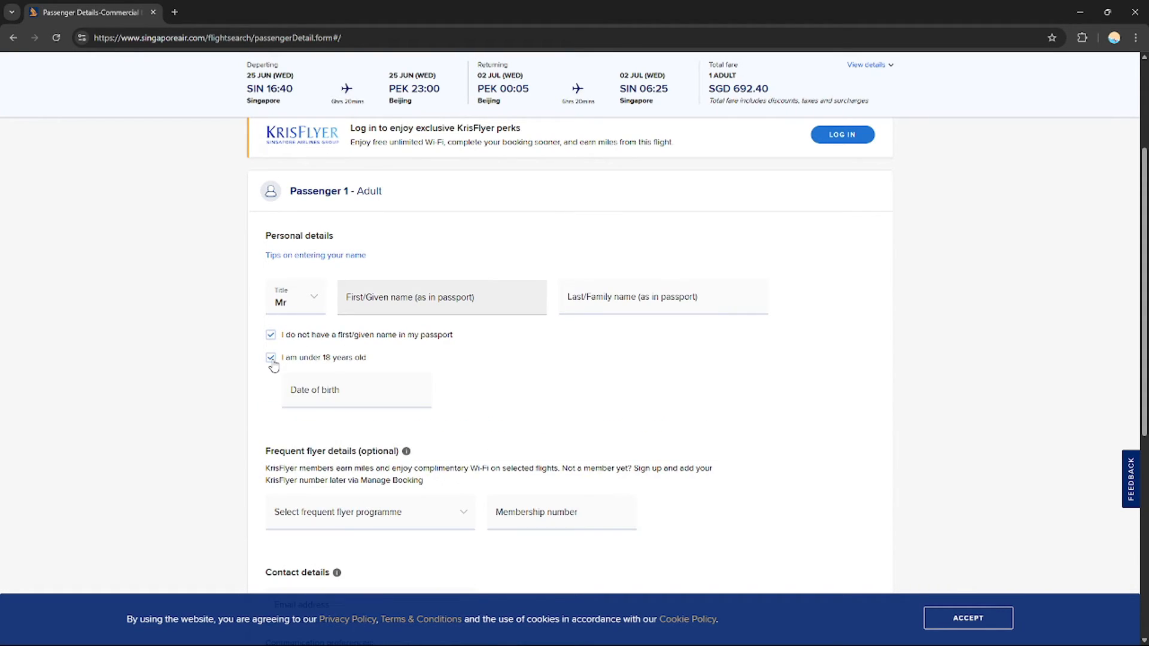
{"action": "left_click", "coordinate": [350, 394]}
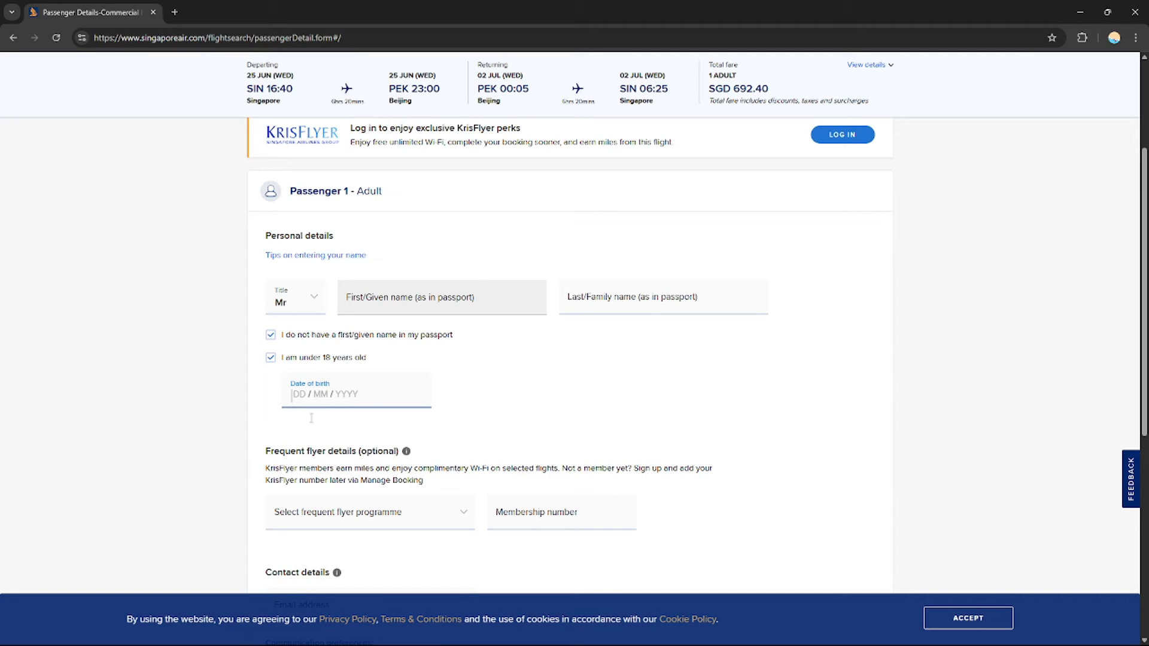
{"action": "left_click", "coordinate": [274, 355]}
{"action": "left_click", "coordinate": [271, 336]}
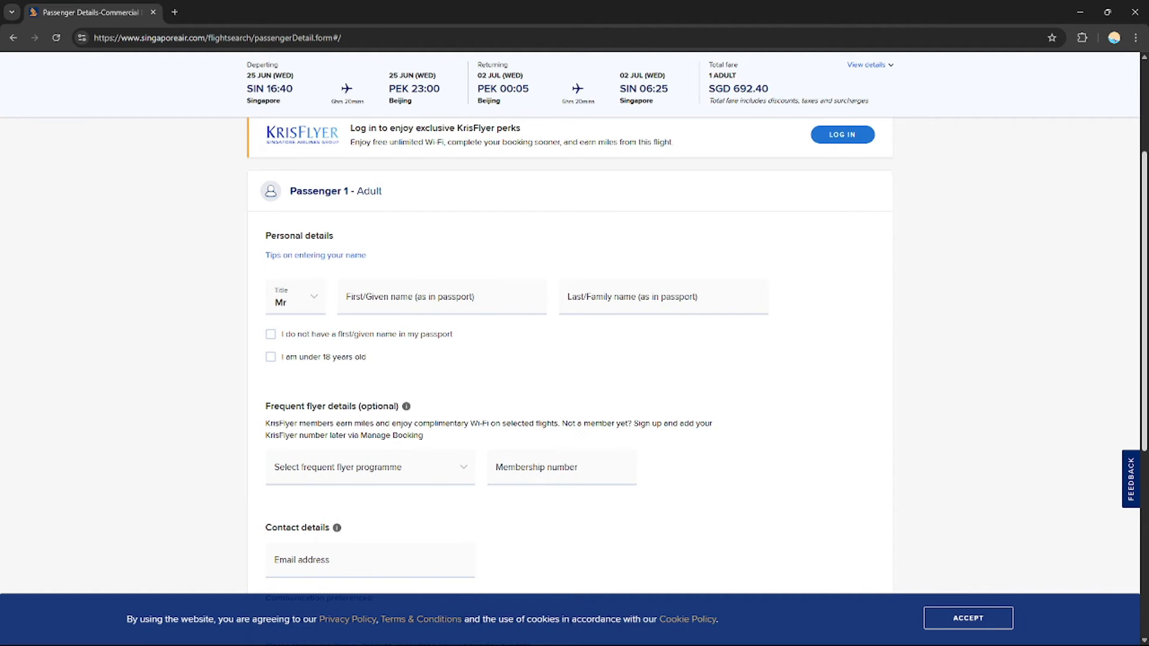
Examine the frequent flyer programme choices, contact details, communication preferences and two-factor authentication option of the passenger form
{"action": "scroll", "coordinate": [386, 241], "scroll_direction": "down", "scroll_amount": 3}
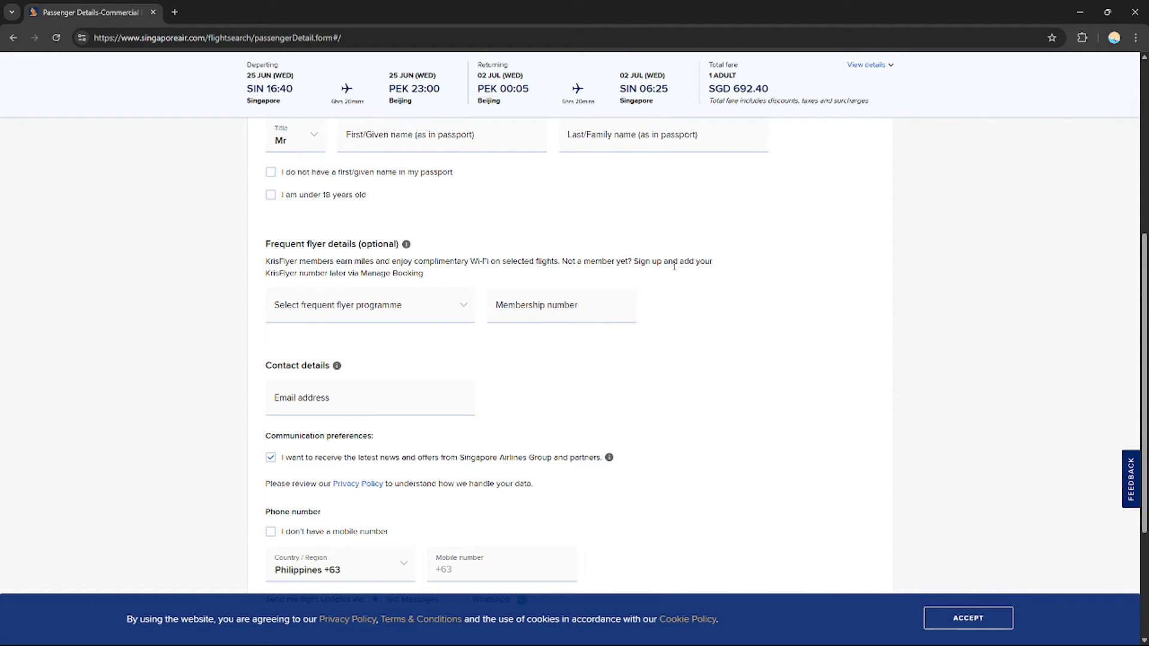
{"action": "left_click", "coordinate": [355, 308]}
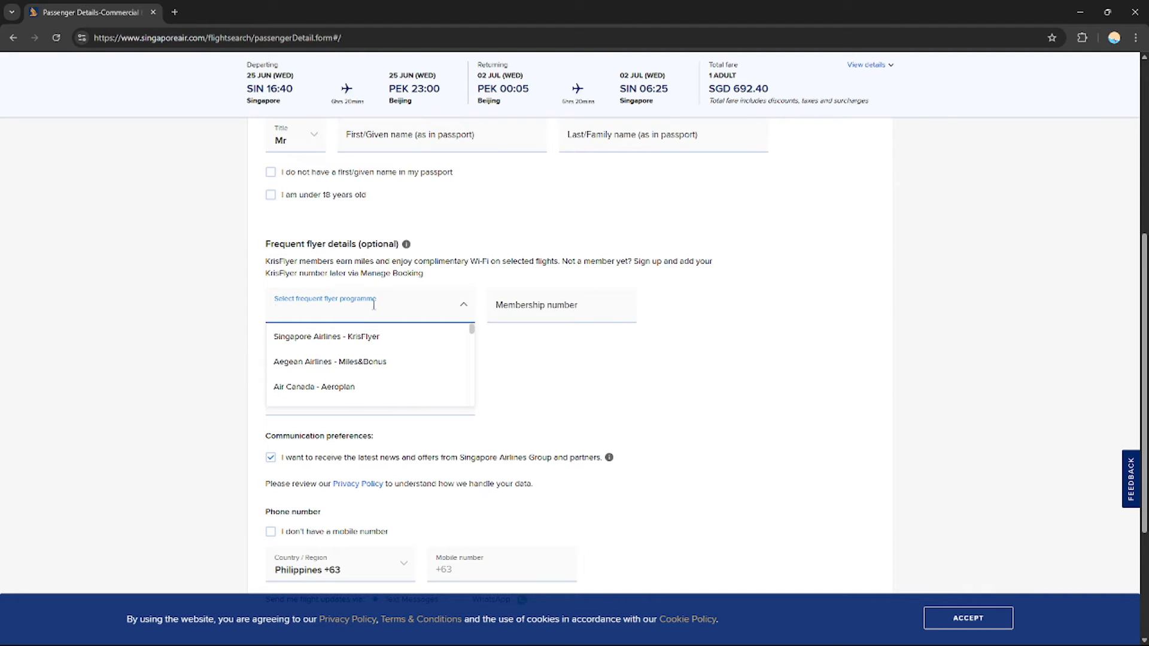
{"action": "left_click", "coordinate": [544, 306]}
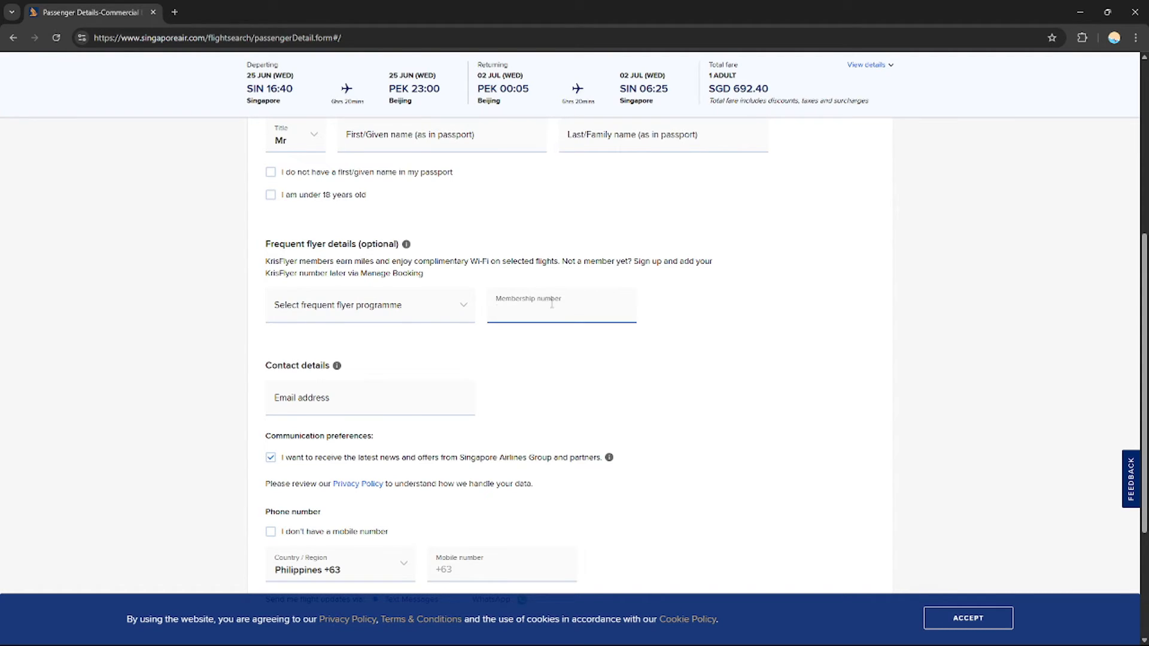
{"action": "left_click_drag", "start_coordinate": [1143, 377], "coordinate": [1142, 456]}
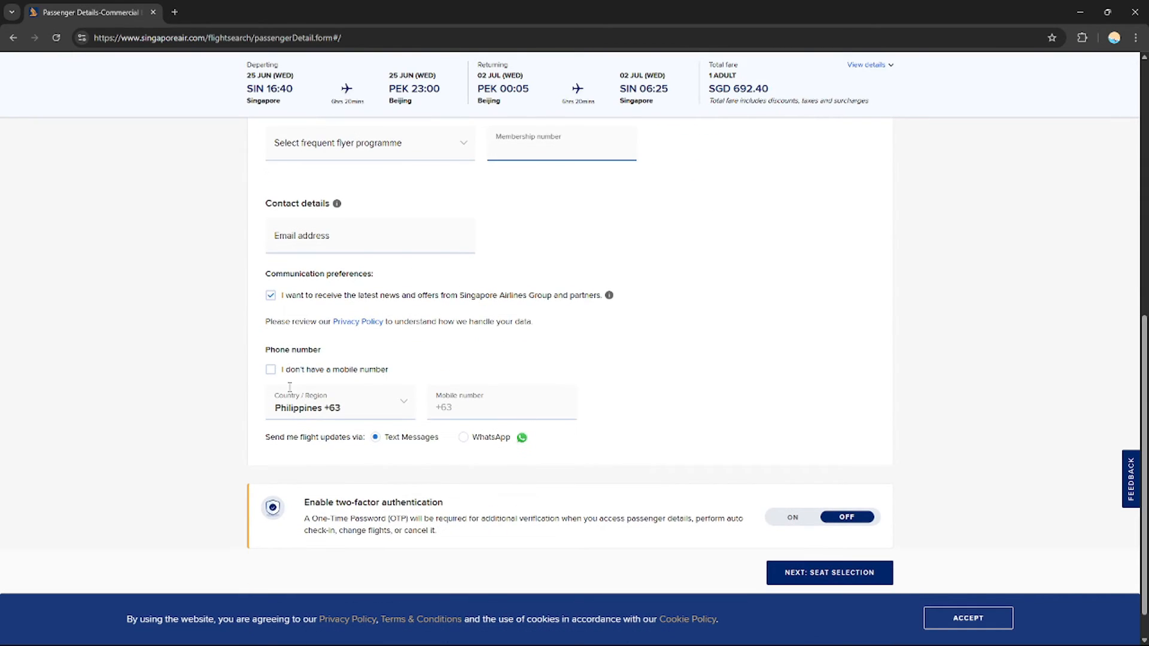
{"action": "left_click", "coordinate": [328, 239]}
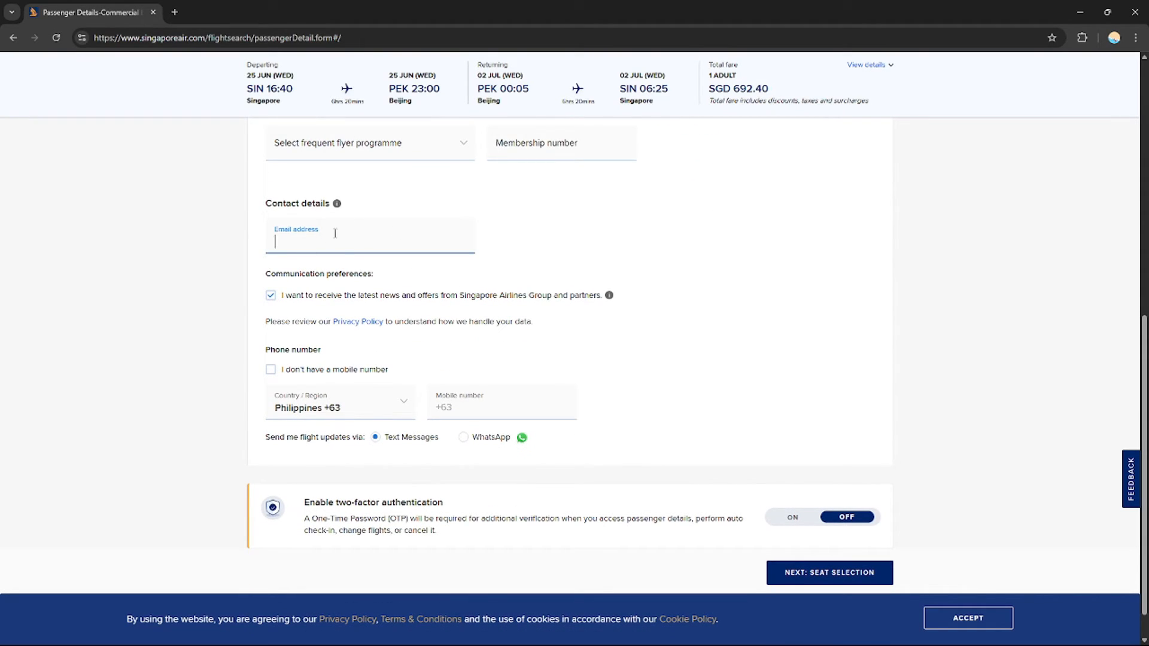
{"action": "mouse_move", "coordinate": [1144, 364]}
{"action": "left_mouse_down"}
{"action": "mouse_move", "coordinate": [1143, 196]}
{"action": "mouse_move", "coordinate": [1144, 353]}
{"action": "left_mouse_up"}
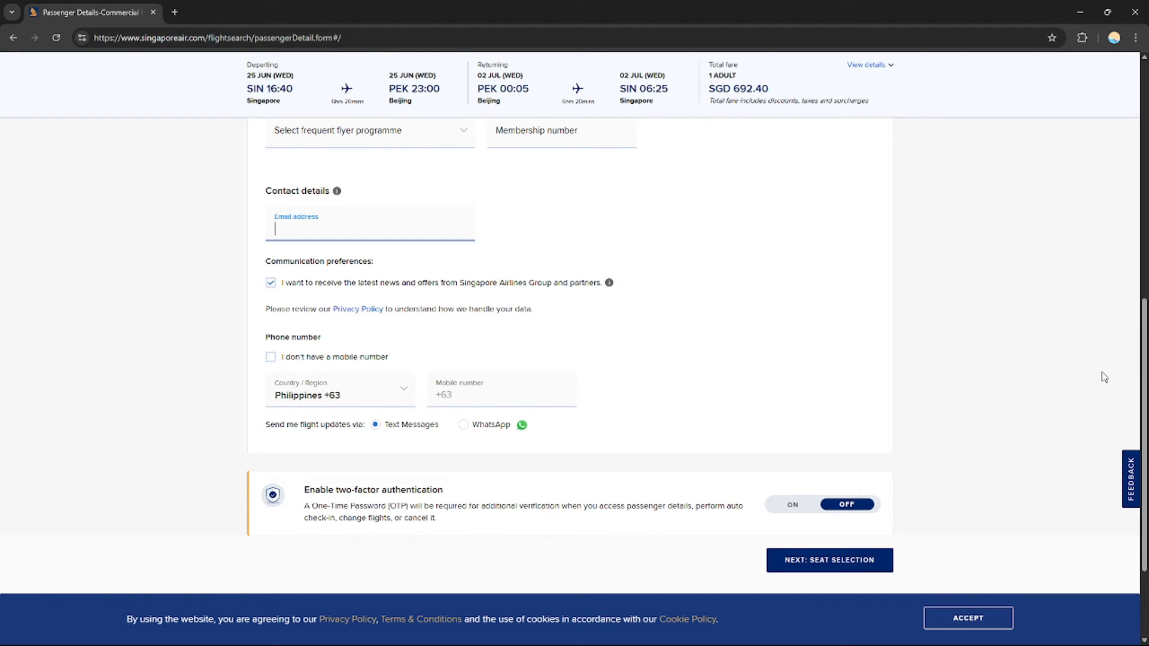
Submit the completed passenger details and confirm the passenger to continue to seat selection
{"action": "scroll", "coordinate": [1104, 377], "scroll_direction": "up", "scroll_amount": 2}
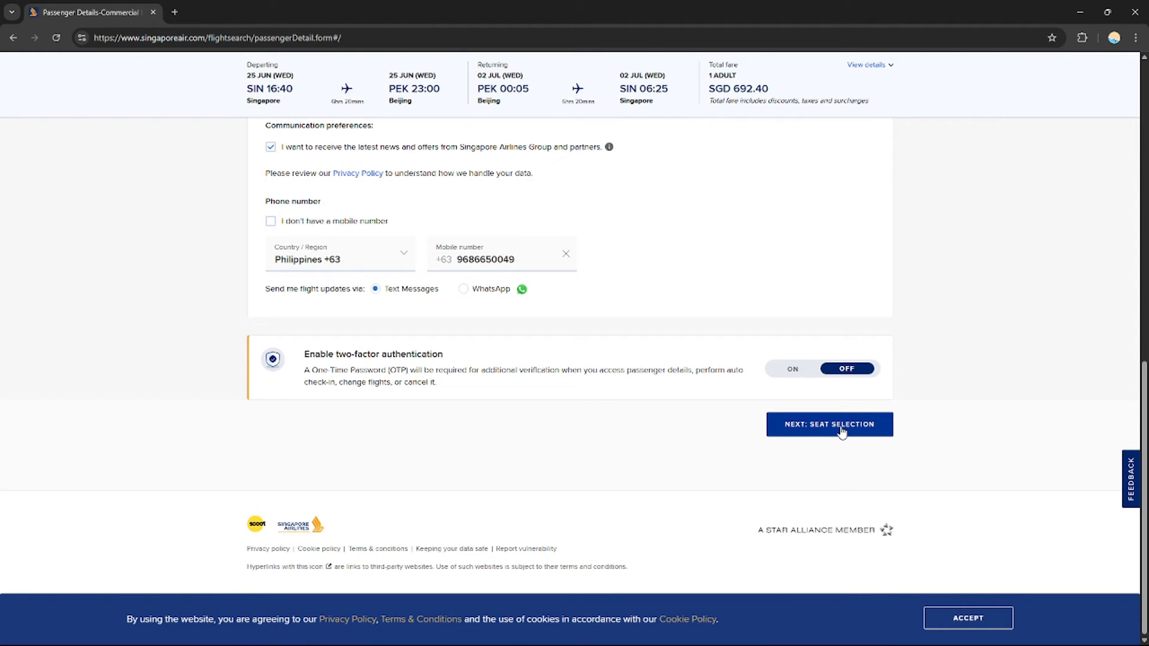
{"action": "left_click", "coordinate": [840, 426]}
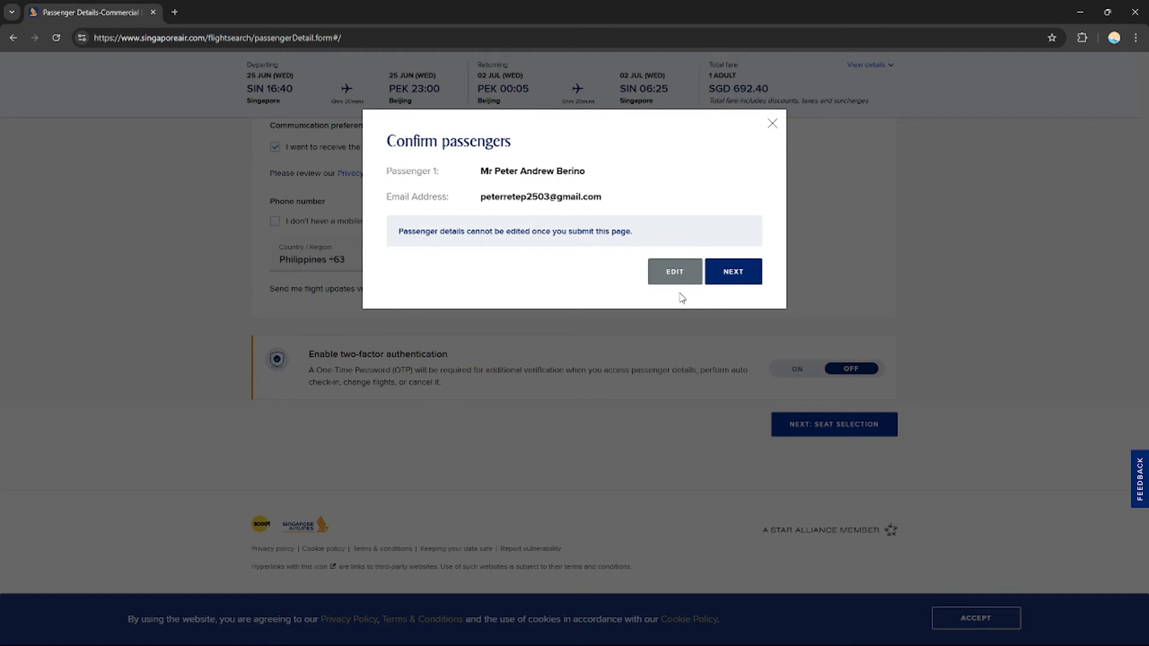
{"action": "left_click", "coordinate": [724, 277]}
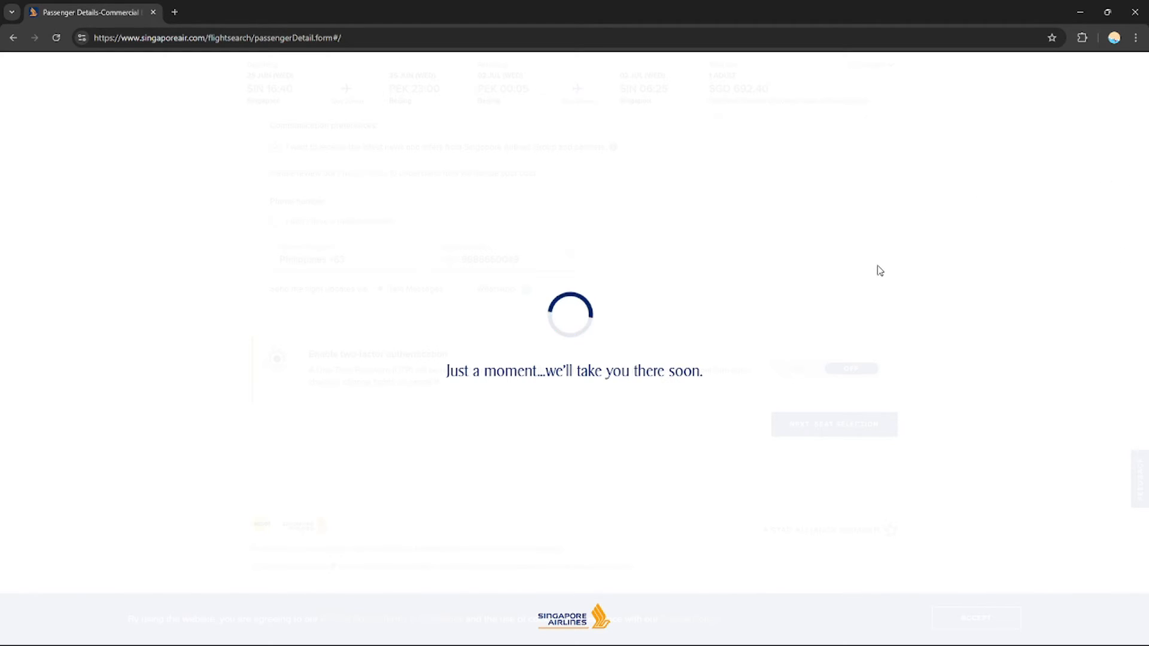
Examine the seat map of departing flight SQ 806 and the legend's prices for each seat type
{"action": "scroll", "coordinate": [460, 323], "scroll_direction": "down", "scroll_amount": 4}
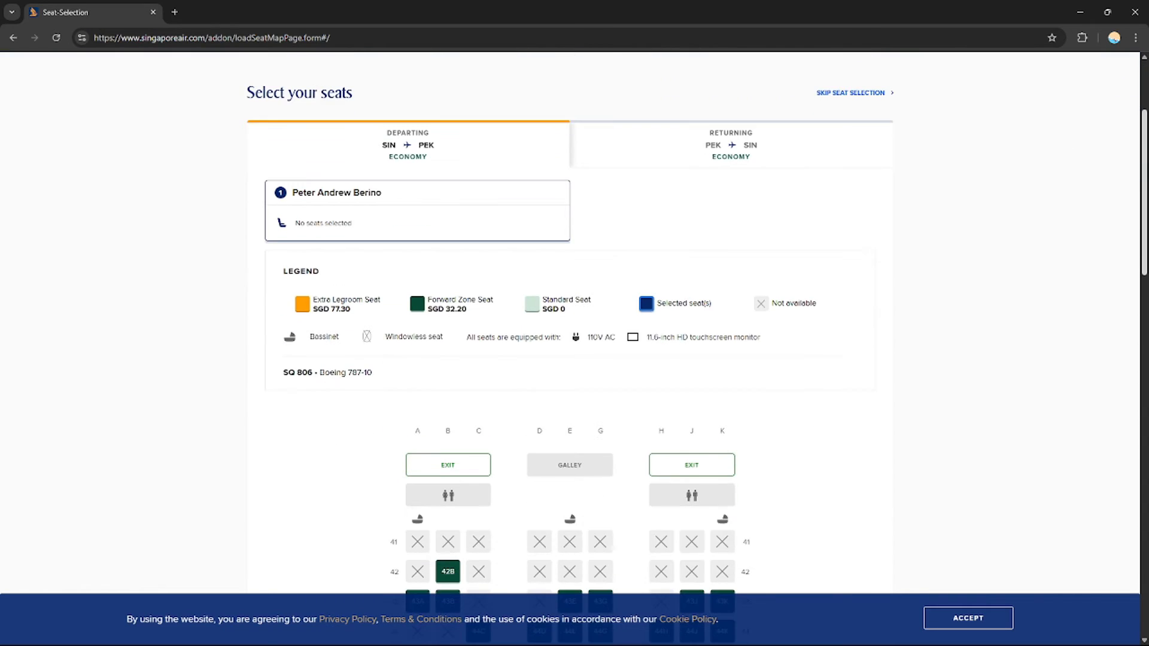
{"action": "scroll", "coordinate": [1049, 174], "scroll_direction": "up", "scroll_amount": 1}
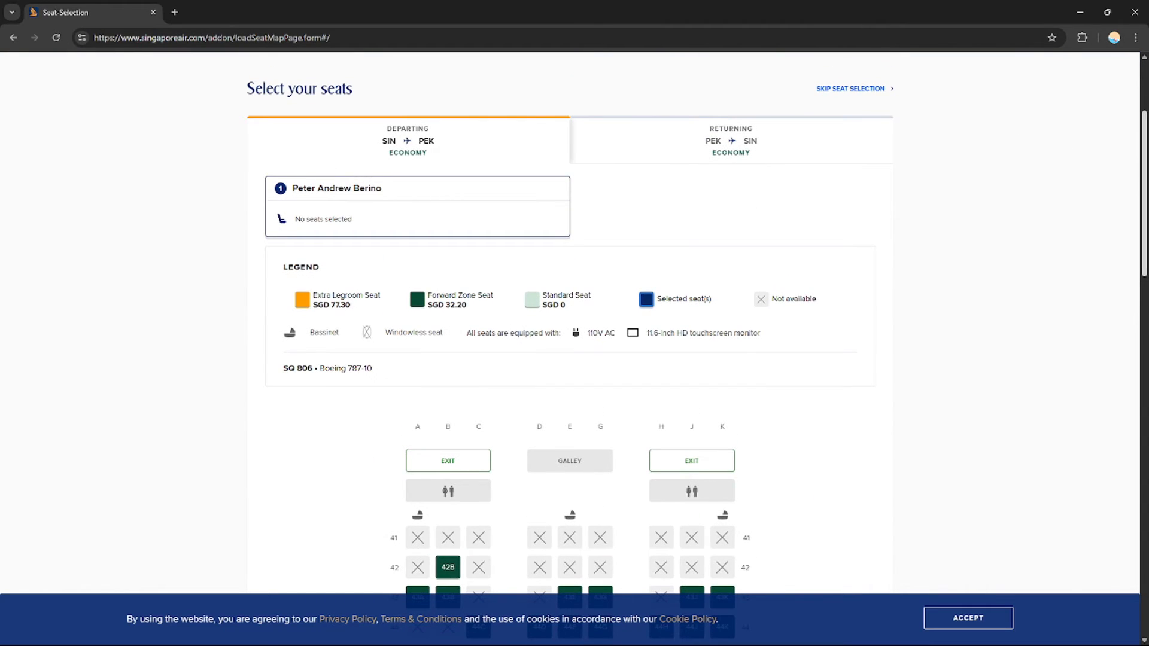
{"action": "mouse_move", "coordinate": [1144, 122]}
{"action": "left_mouse_down"}
{"action": "mouse_move", "coordinate": [1142, 216]}
{"action": "mouse_move", "coordinate": [1138, 137]}
{"action": "left_mouse_up"}
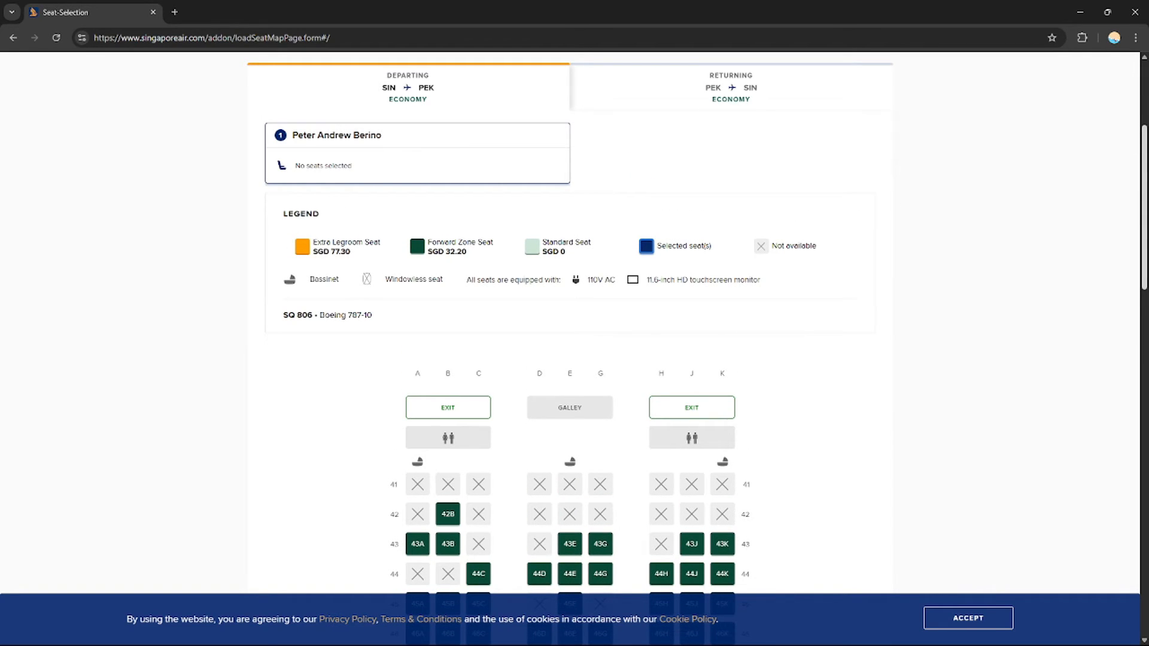
{"action": "left_click_drag", "start_coordinate": [1143, 201], "coordinate": [1144, 357]}
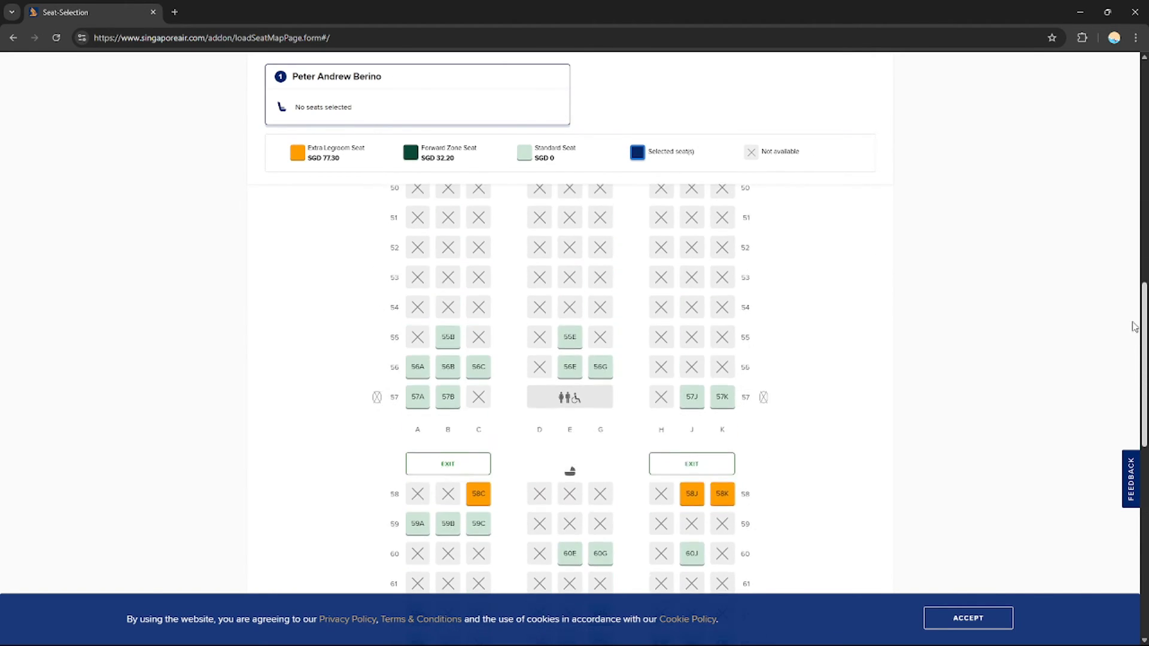
{"action": "scroll", "coordinate": [1121, 256], "scroll_direction": "up", "scroll_amount": 5}
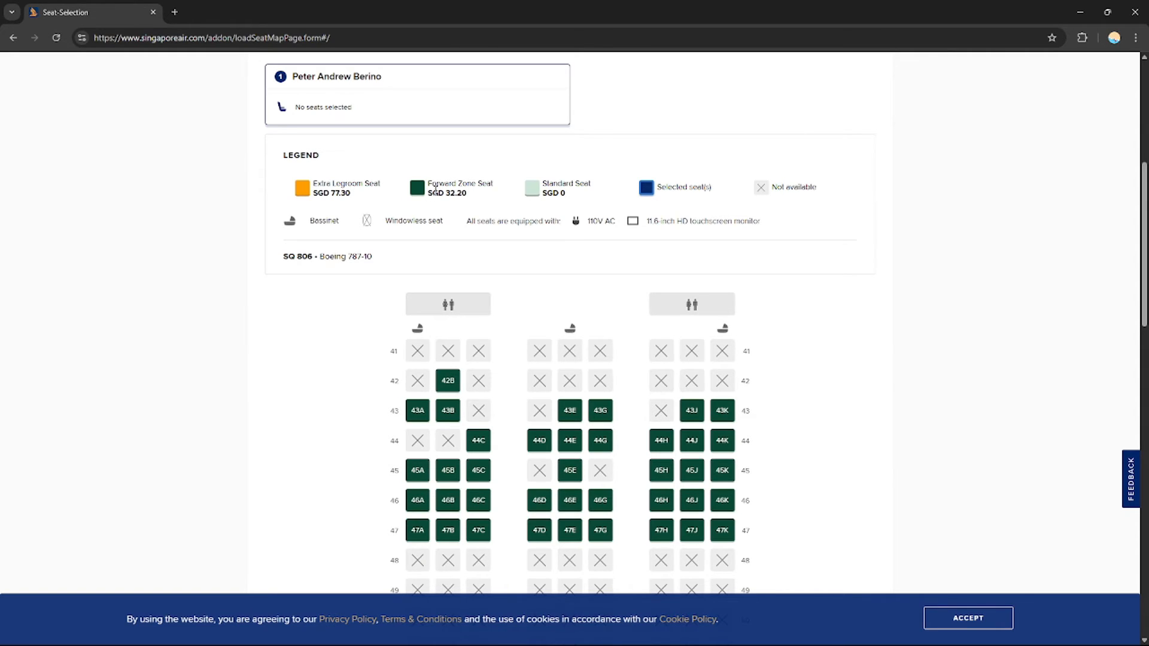
{"action": "left_click_drag", "start_coordinate": [432, 192], "coordinate": [472, 193]}
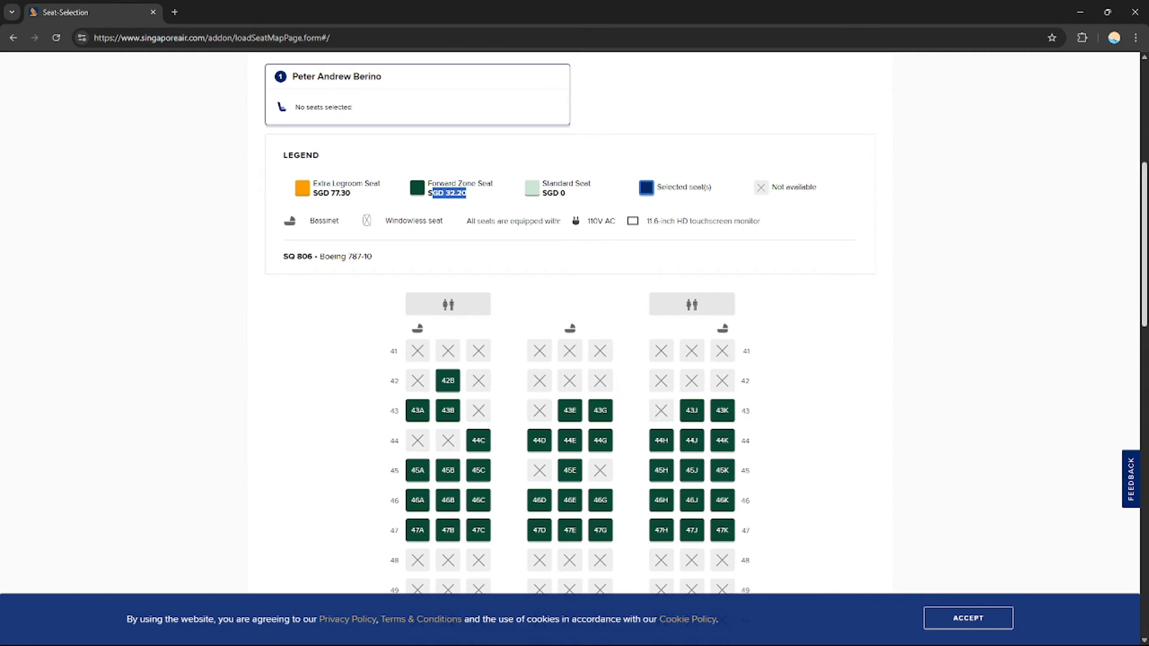
Choose standard seat 59A for the passenger on the departing Singapore to Beijing flight
{"action": "scroll", "coordinate": [402, 352], "scroll_direction": "down", "scroll_amount": 10}
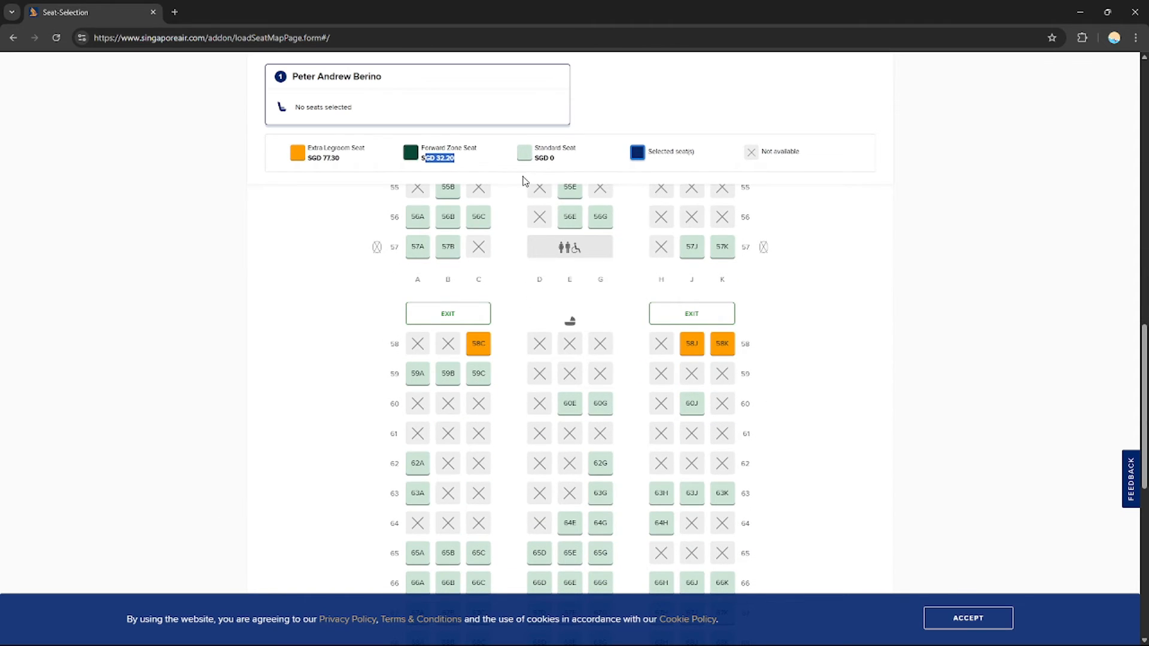
{"action": "left_click", "coordinate": [525, 157]}
{"action": "left_click", "coordinate": [421, 375]}
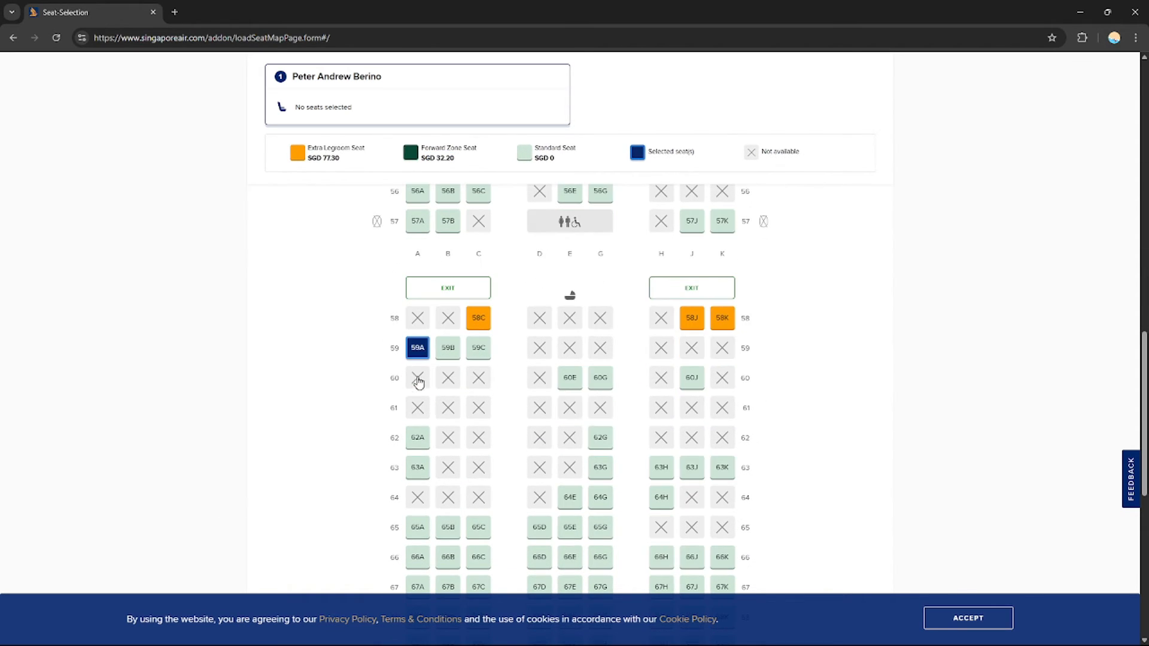
{"action": "left_click", "coordinate": [448, 353]}
{"action": "left_click", "coordinate": [410, 346]}
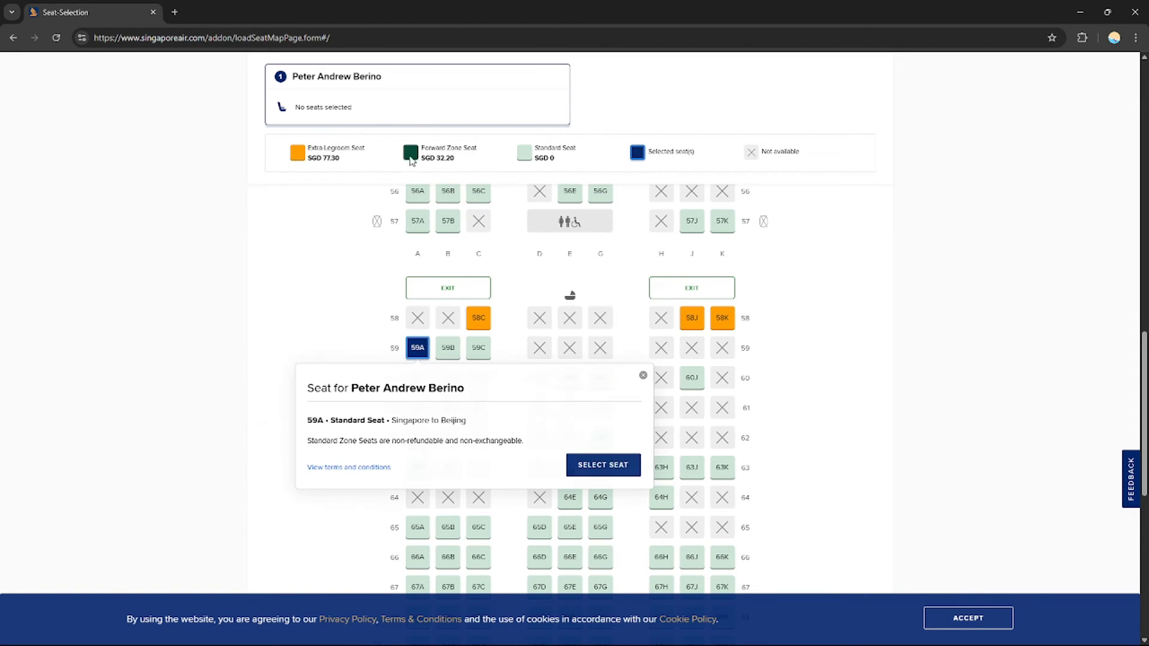
{"action": "left_click_drag", "start_coordinate": [1136, 363], "coordinate": [1144, 201]}
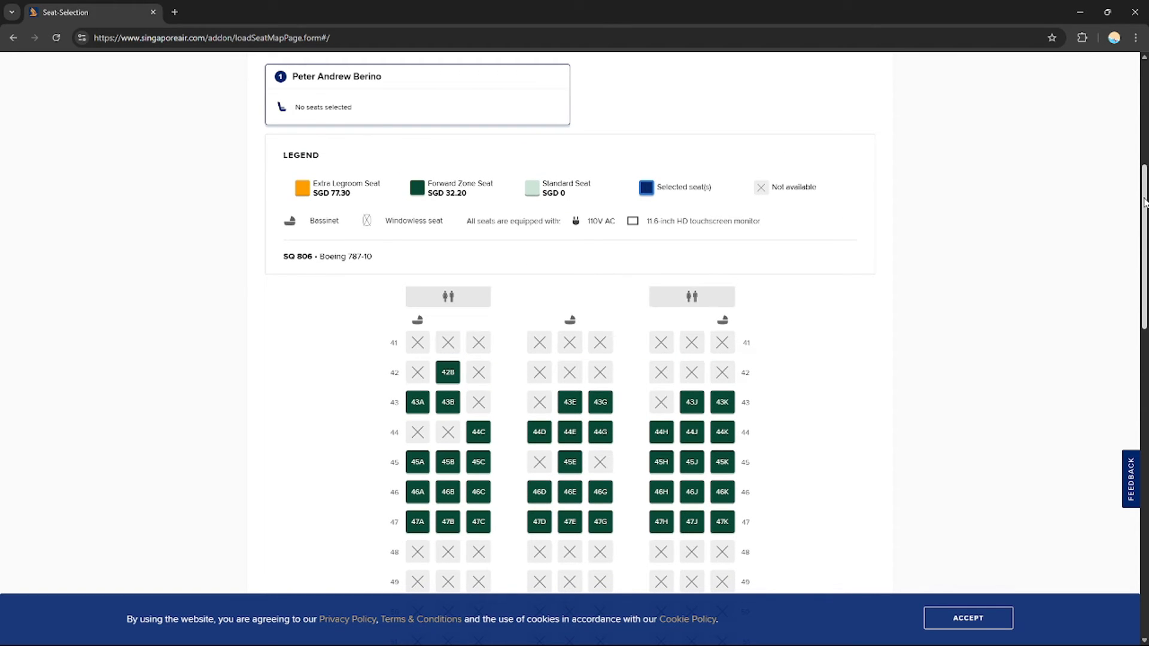
{"action": "left_click_drag", "start_coordinate": [1144, 200], "coordinate": [1144, 380]}
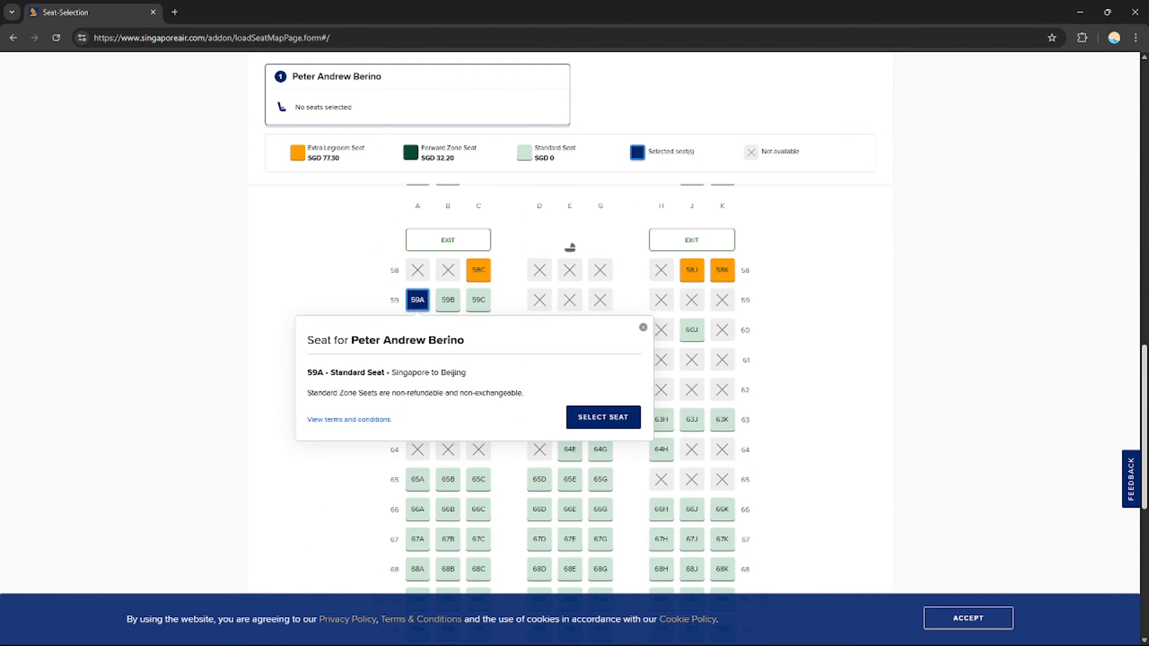
{"action": "left_click", "coordinate": [602, 417]}
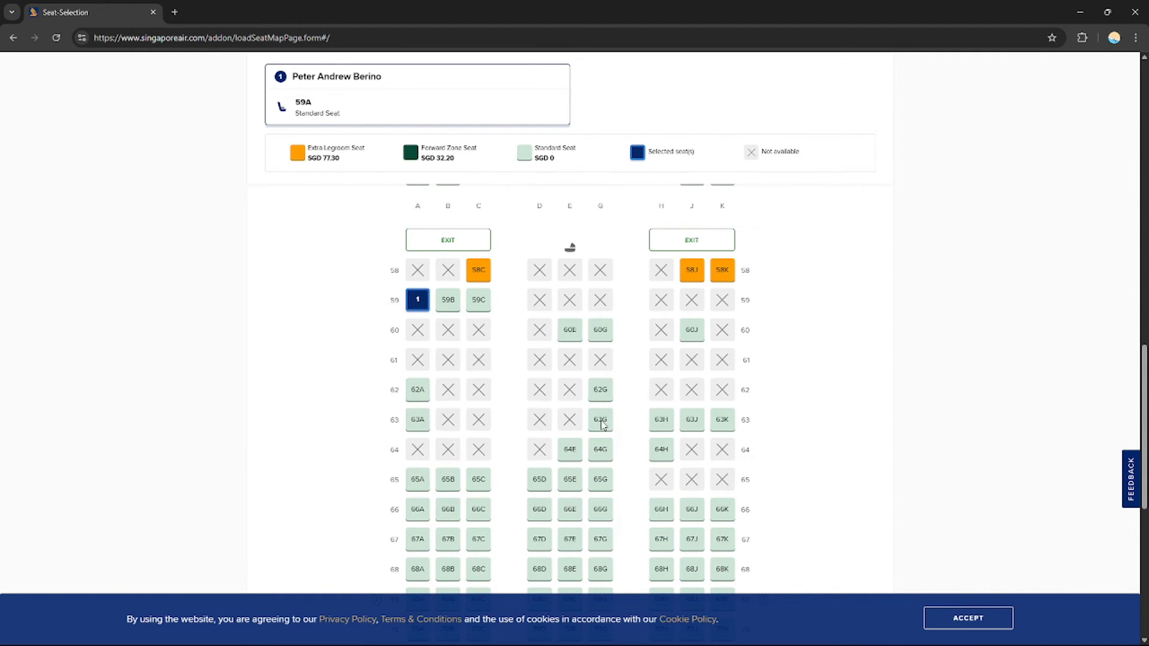
Examine the rest of the departing flight's seat map and the legend's seat types, prices and seat equipment
{"action": "scroll", "coordinate": [1120, 525], "scroll_direction": "down", "scroll_amount": 8}
{"action": "left_click_drag", "start_coordinate": [1144, 526], "coordinate": [1144, 382]}
{"action": "left_click_drag", "start_coordinate": [1144, 307], "coordinate": [1143, 183]}
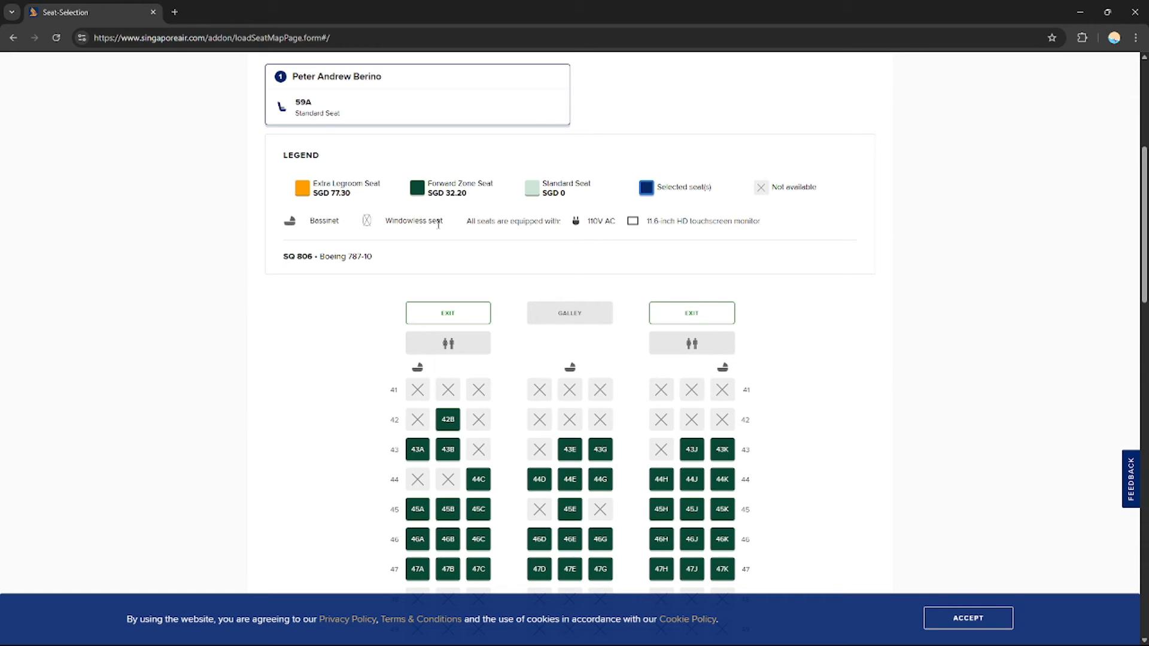
{"action": "left_click_drag", "start_coordinate": [470, 223], "coordinate": [550, 215]}
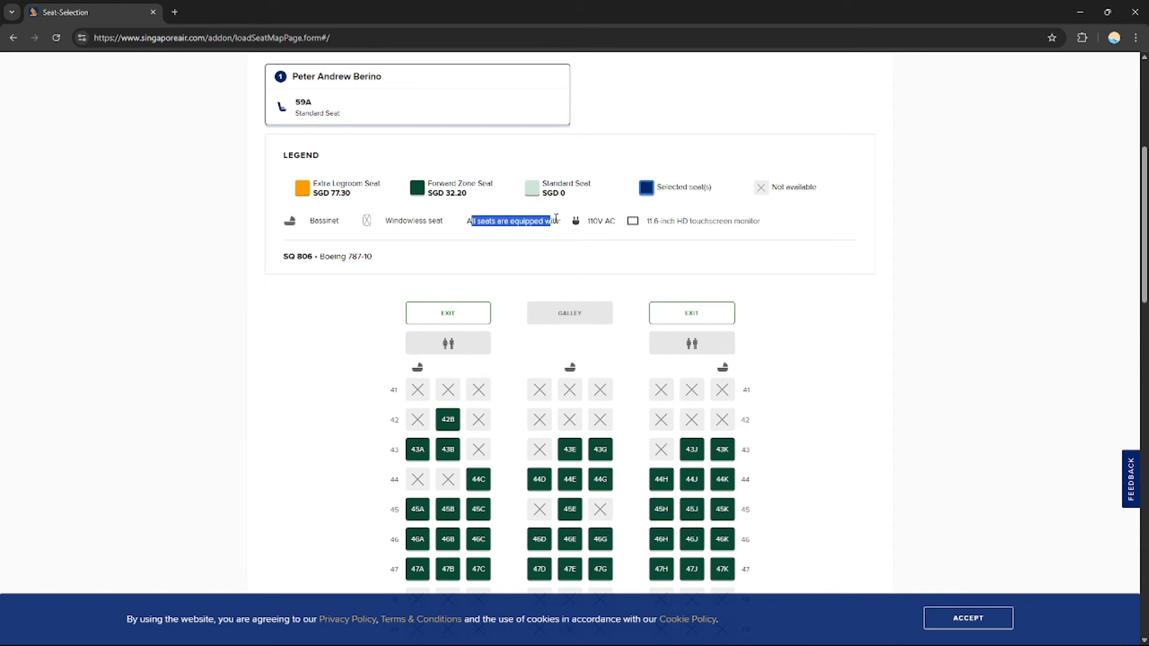
{"action": "left_click", "coordinate": [567, 228]}
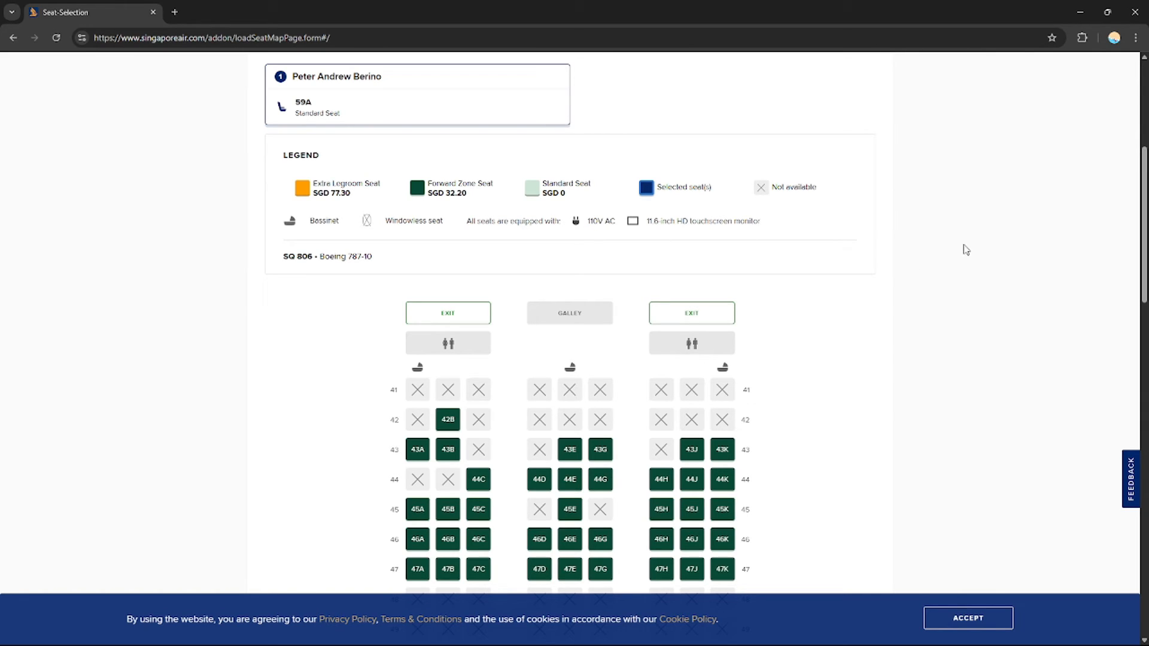
{"action": "scroll", "coordinate": [965, 250], "scroll_direction": "up", "scroll_amount": 2}
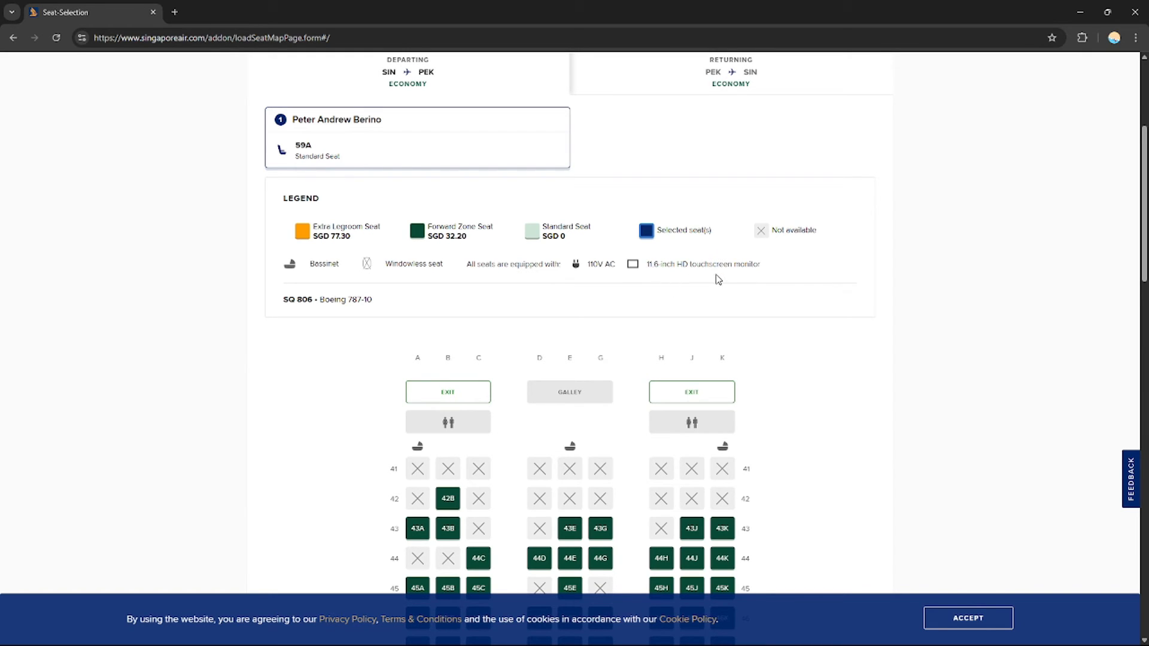
{"action": "mouse_move", "coordinate": [1143, 220]}
{"action": "left_mouse_down"}
{"action": "mouse_move", "coordinate": [1143, 230]}
{"action": "mouse_move", "coordinate": [1142, 218]}
{"action": "left_mouse_up"}
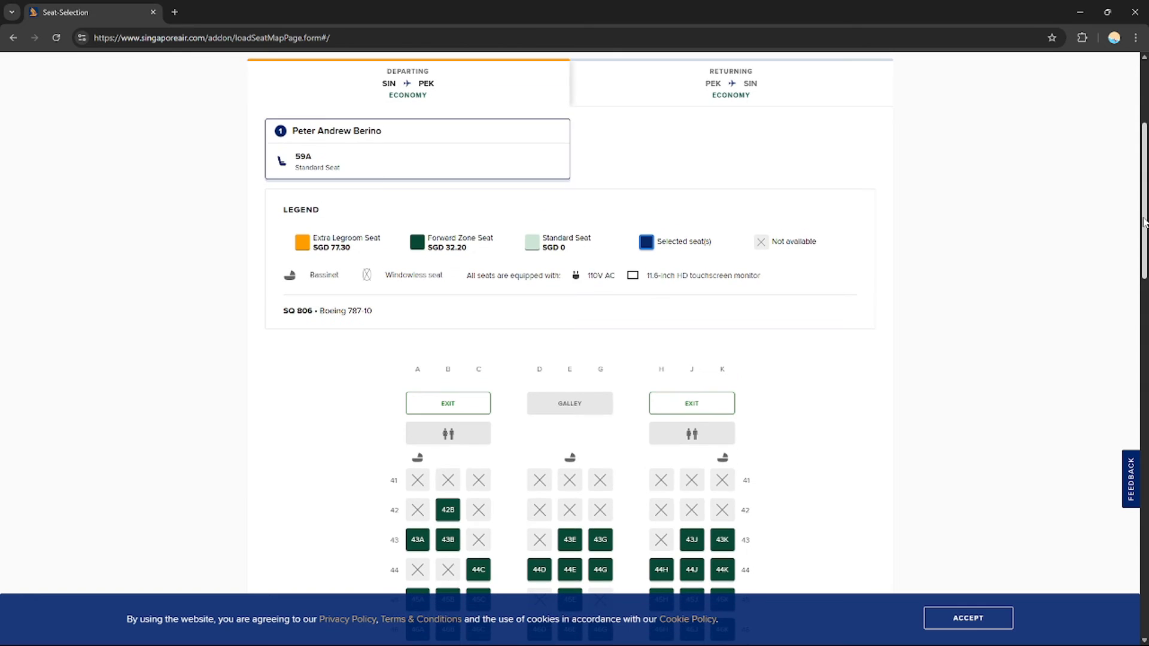
{"action": "scroll", "coordinate": [1094, 241], "scroll_direction": "up", "scroll_amount": 2}
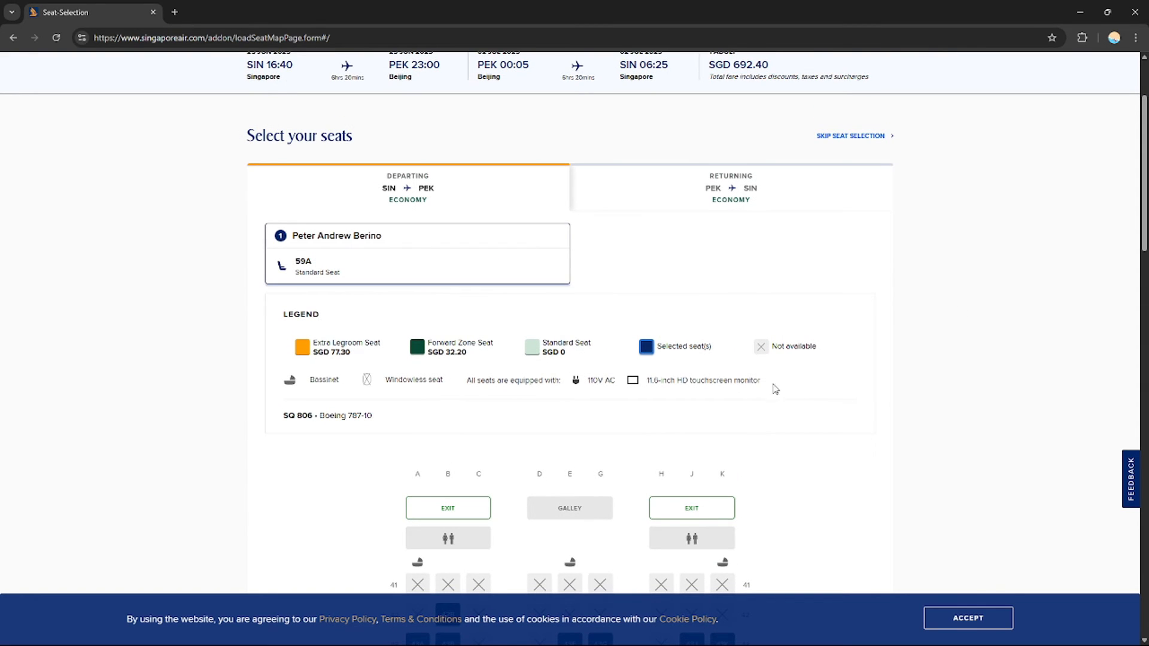
{"action": "left_click_drag", "start_coordinate": [776, 389], "coordinate": [286, 343]}
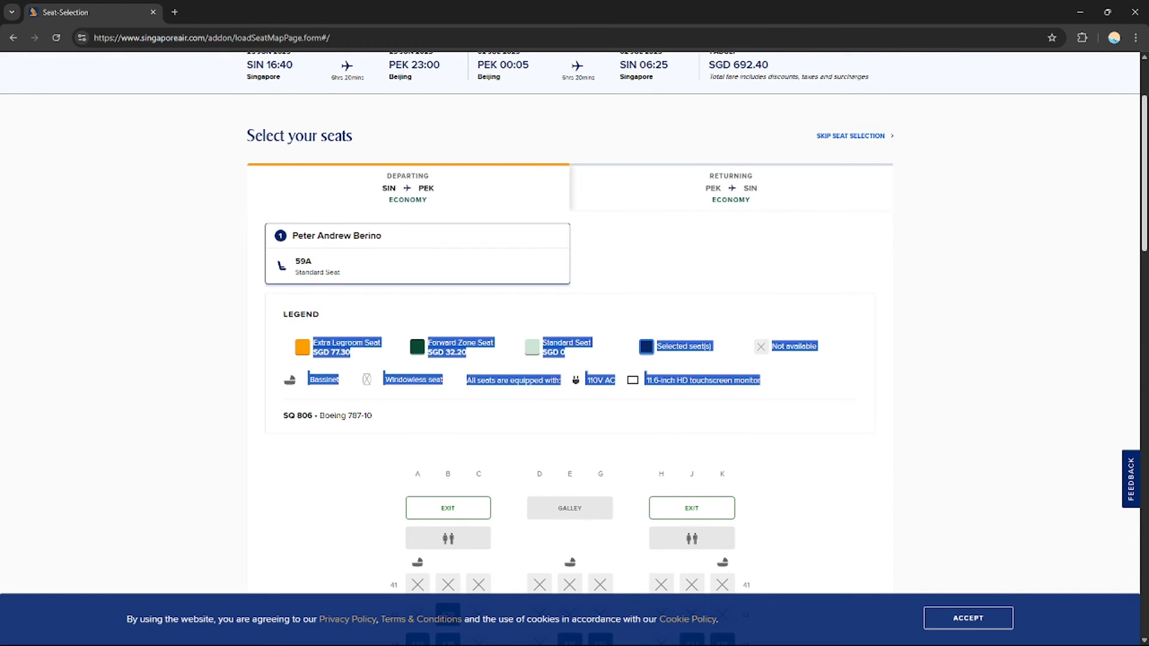
{"action": "mouse_move", "coordinate": [1143, 222]}
{"action": "left_mouse_down"}
{"action": "mouse_move", "coordinate": [1142, 605]}
{"action": "mouse_move", "coordinate": [1117, 349]}
{"action": "mouse_move", "coordinate": [1127, 216]}
{"action": "left_mouse_up"}
{"action": "left_click", "coordinate": [508, 417]}
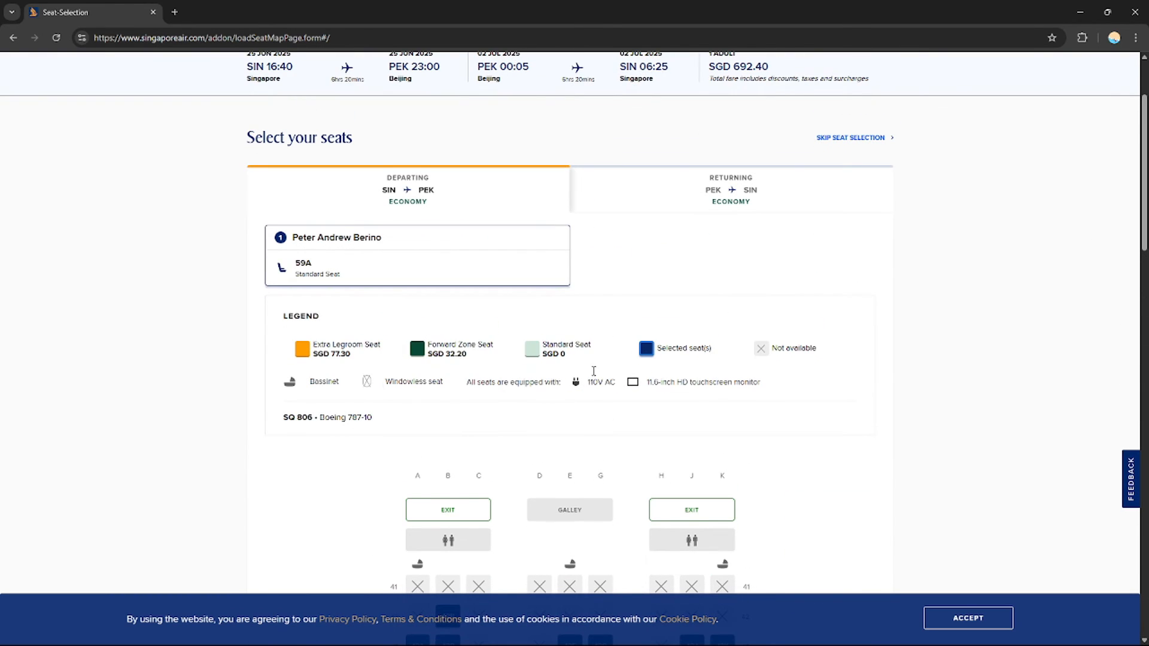
Switch to the returning Beijing to Singapore flight and choose standard seat 63A for the passenger
{"action": "left_click", "coordinate": [668, 192]}
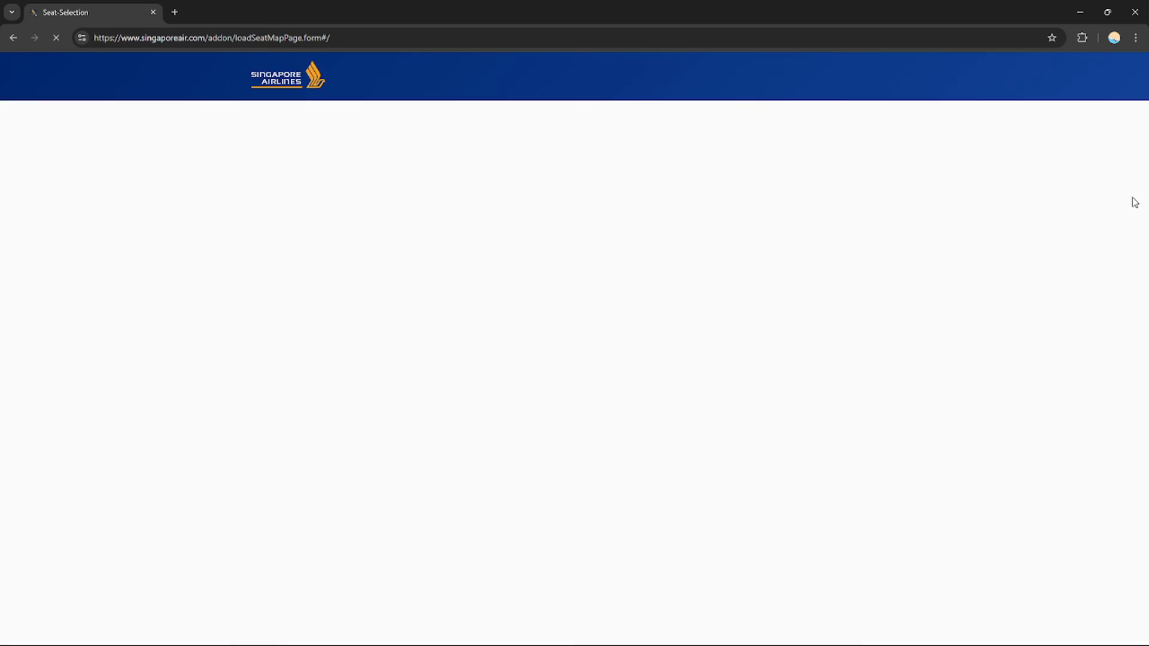
{"action": "left_click_drag", "start_coordinate": [1146, 177], "coordinate": [1146, 311]}
{"action": "scroll", "coordinate": [417, 392], "scroll_direction": "down", "scroll_amount": 8}
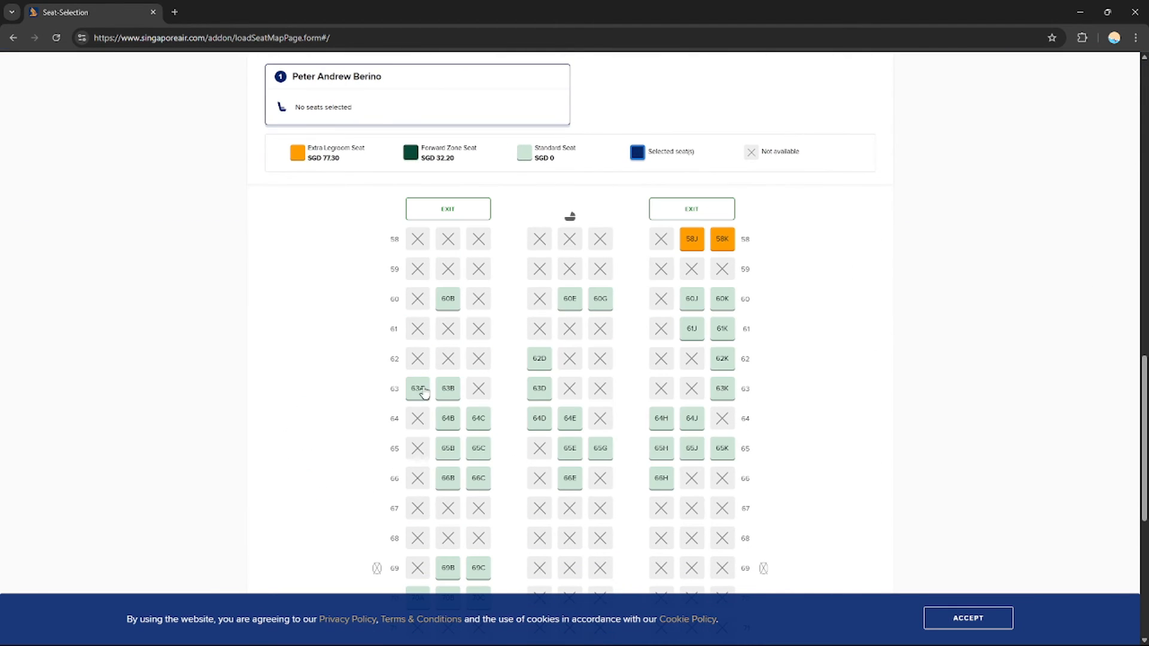
{"action": "left_click", "coordinate": [417, 391]}
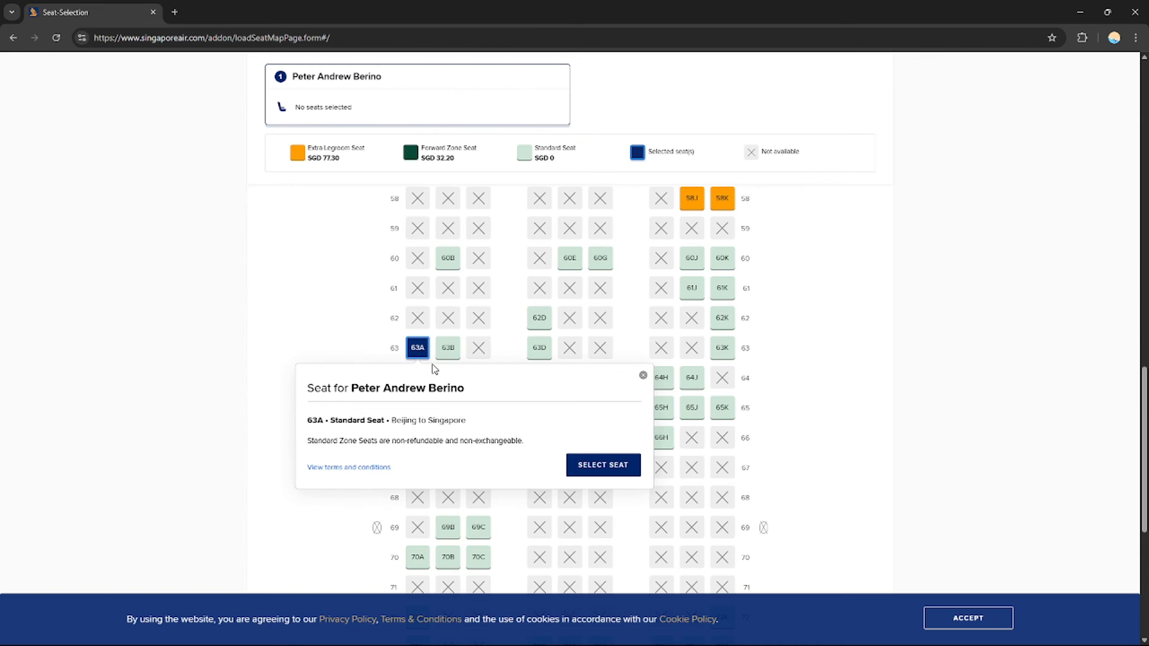
{"action": "left_click", "coordinate": [597, 474]}
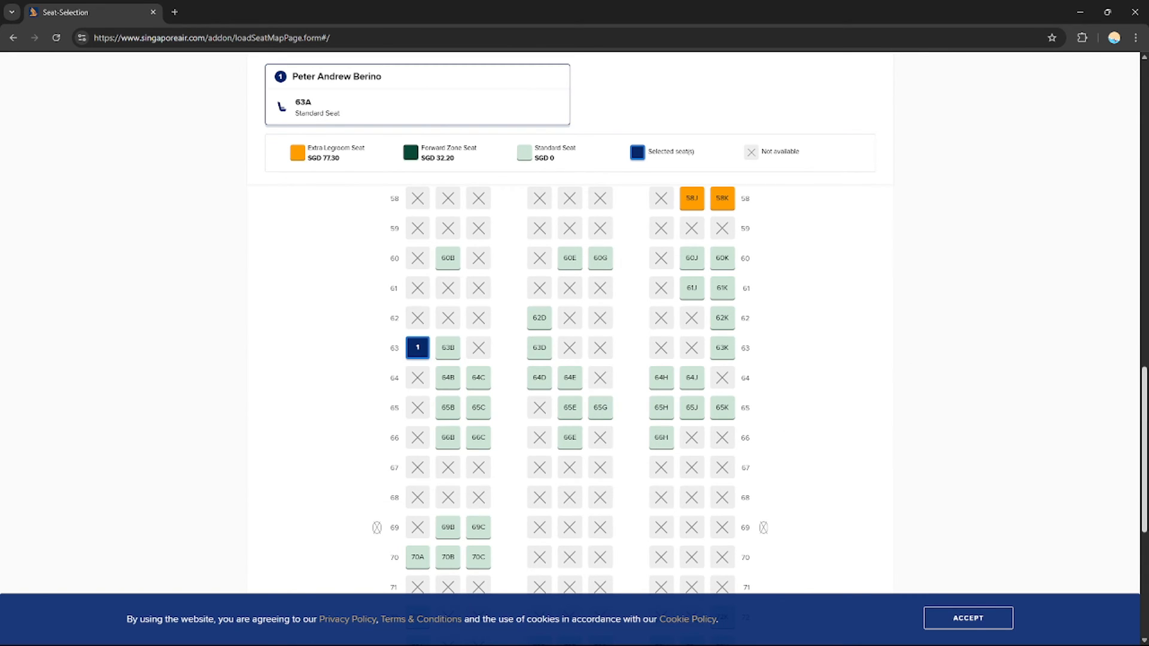
Finish seat selection and continue to the add-ons stage of the booking
{"action": "scroll", "coordinate": [802, 539], "scroll_direction": "down", "scroll_amount": 6}
{"action": "left_click", "coordinate": [806, 505]}
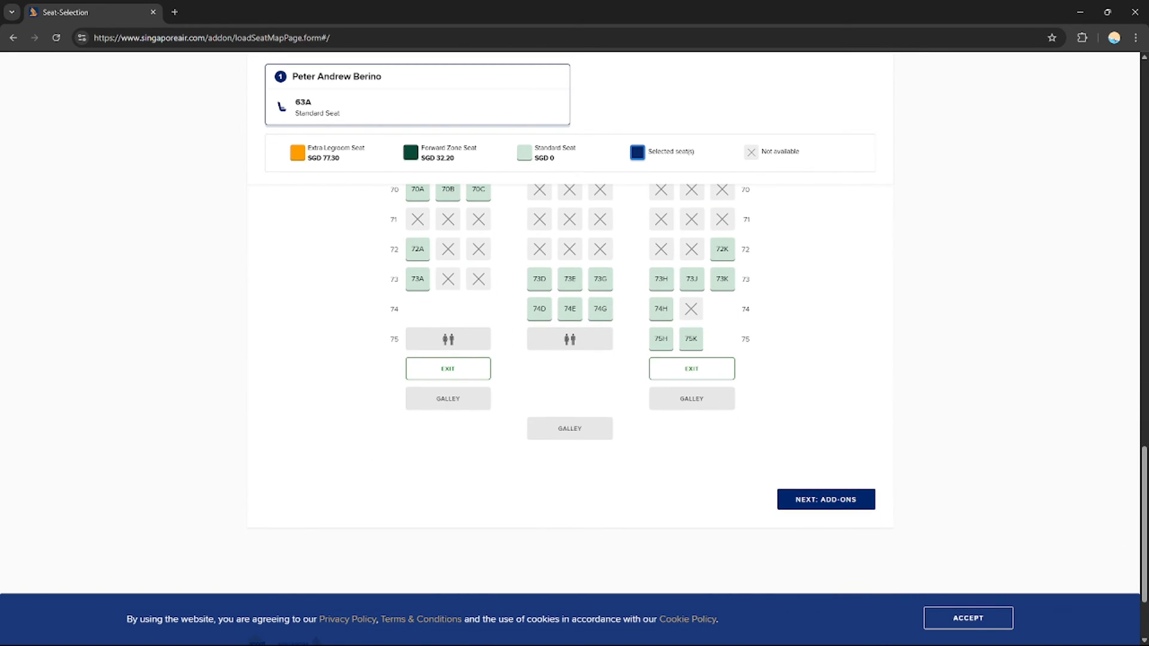
{"action": "scroll", "coordinate": [927, 377], "scroll_direction": "down", "scroll_amount": 10}
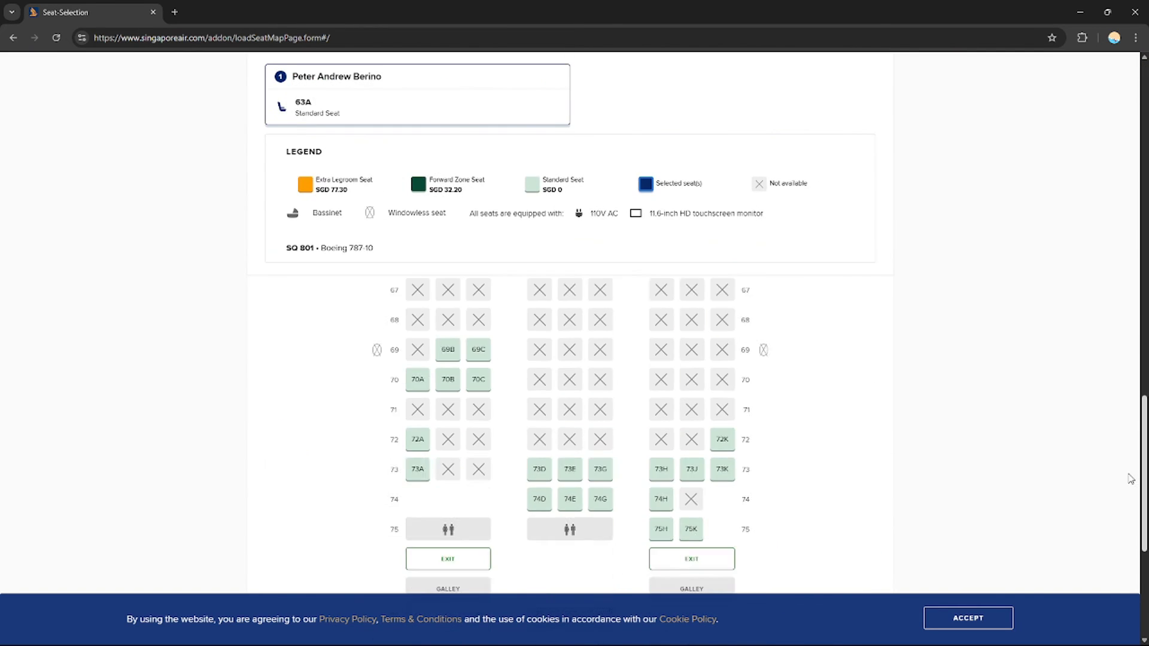
{"action": "left_click", "coordinate": [815, 382]}
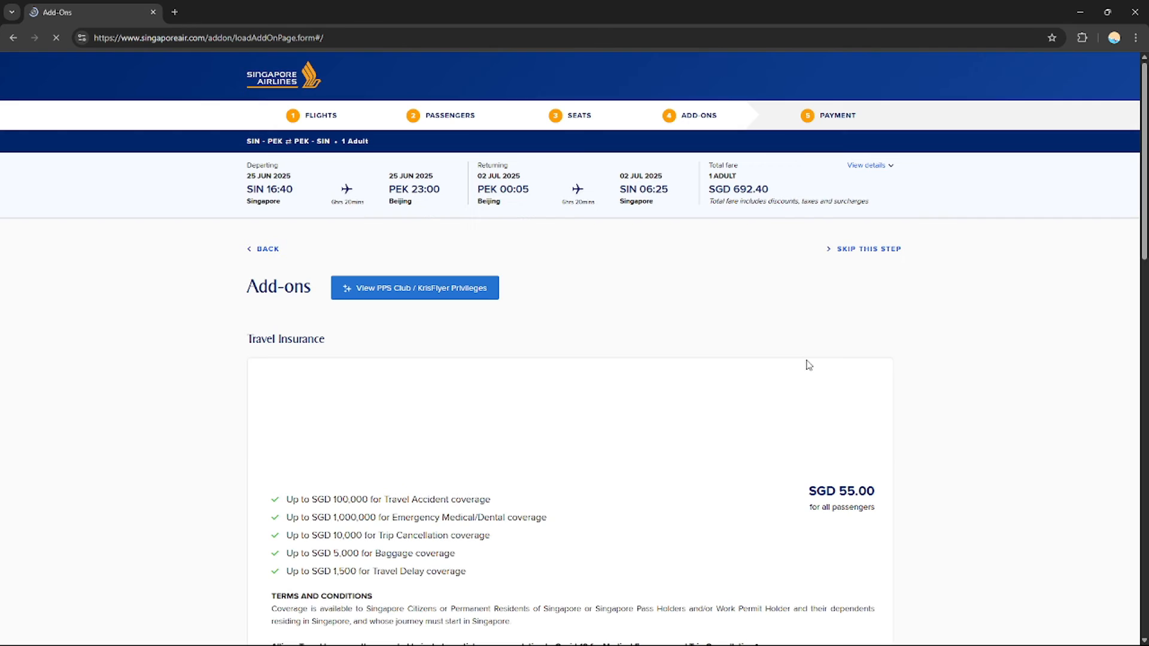
Examine the add-on offers for travel insurance, additional baggage, recommended hotels in Beijing and car rental
{"action": "scroll", "coordinate": [396, 303], "scroll_direction": "down", "scroll_amount": 3}
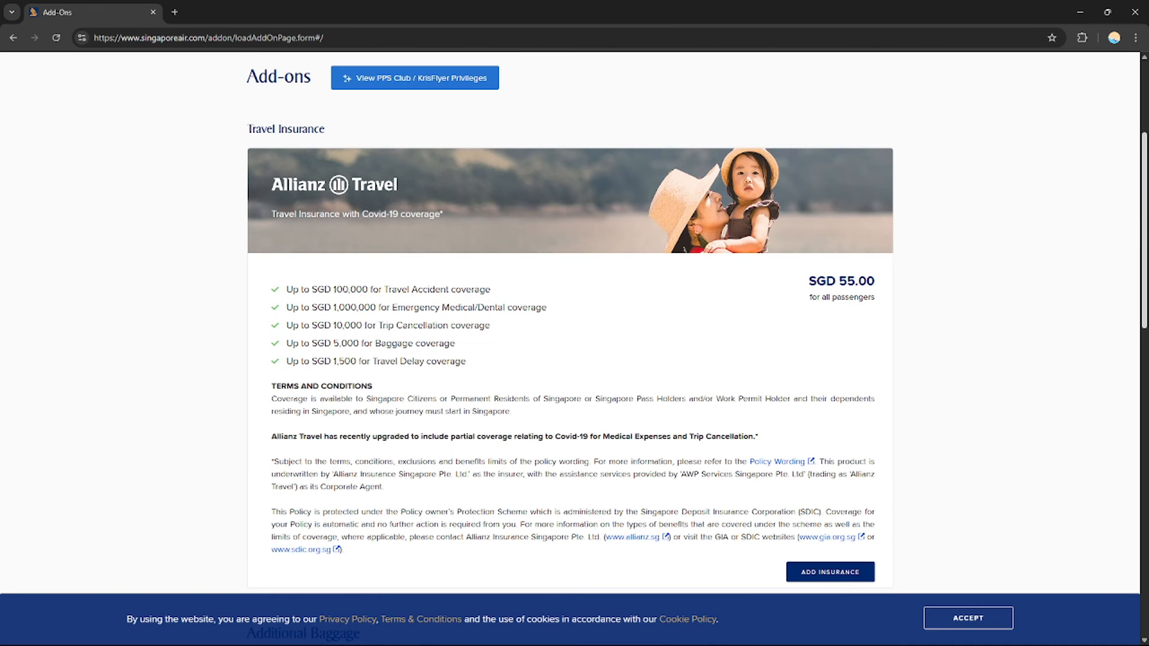
{"action": "scroll", "coordinate": [1144, 439], "scroll_direction": "down", "scroll_amount": 7}
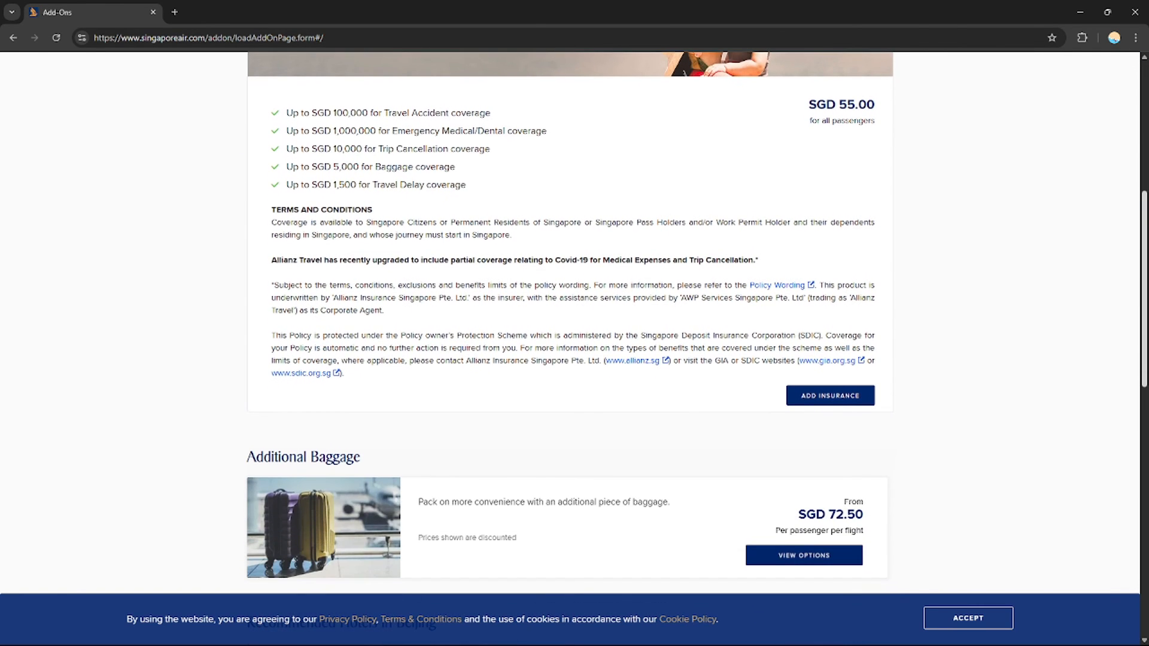
{"action": "scroll", "coordinate": [1144, 439], "scroll_direction": "down", "scroll_amount": 2}
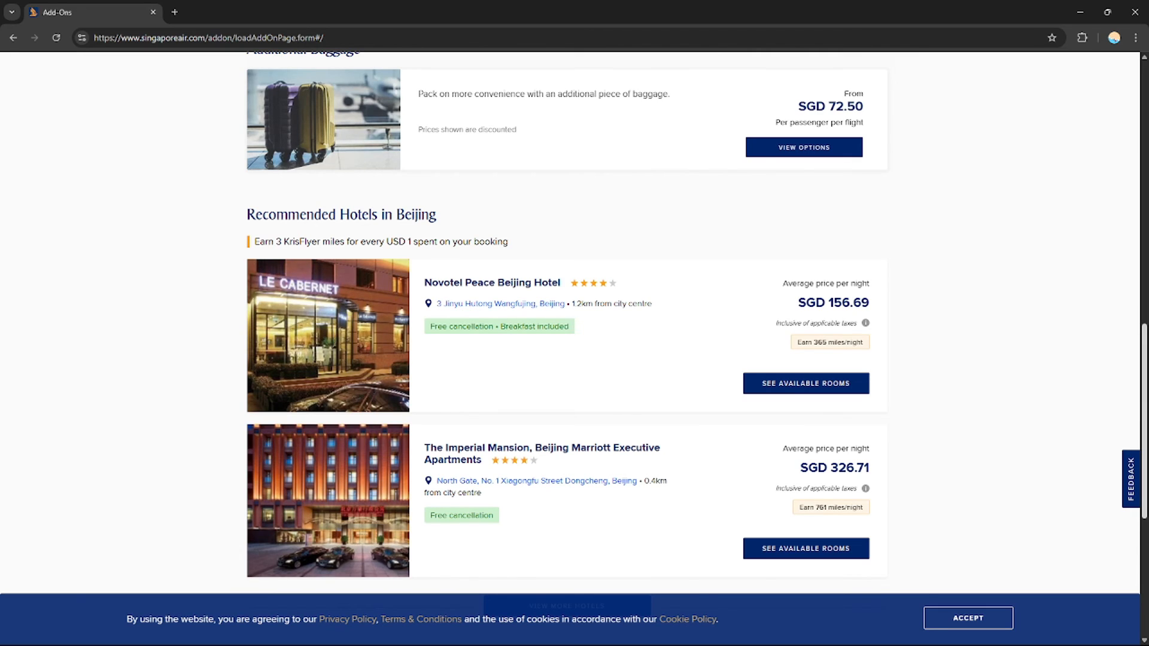
{"action": "left_click_drag", "start_coordinate": [216, 283], "coordinate": [891, 280]}
{"action": "left_click", "coordinate": [892, 280]}
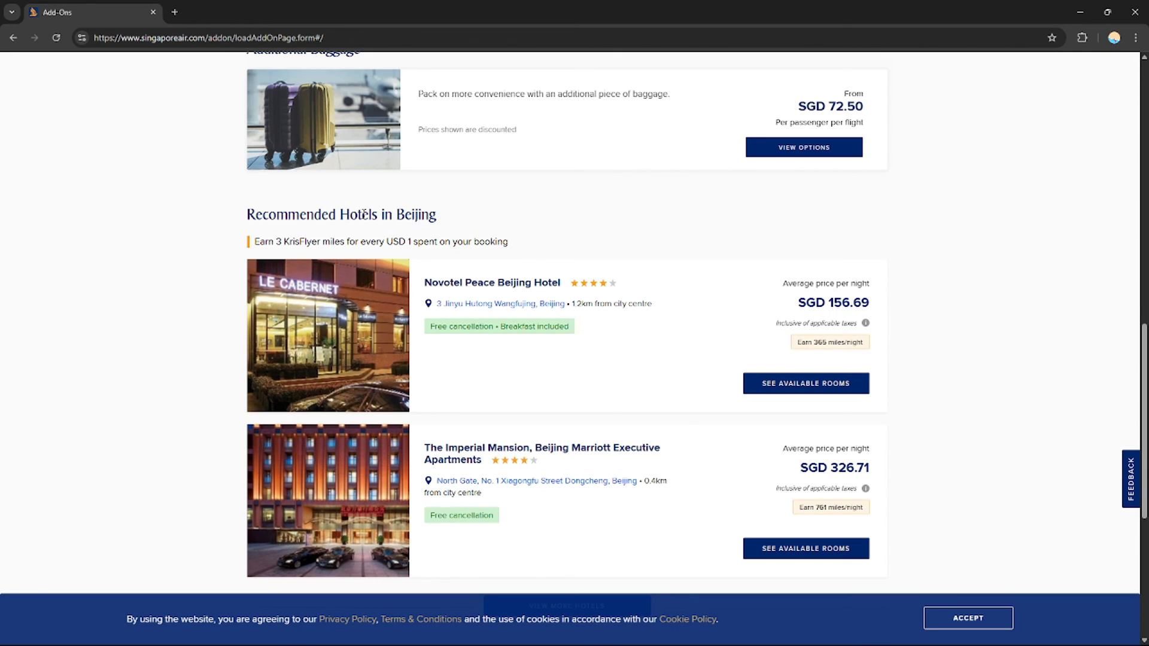
{"action": "mouse_move", "coordinate": [377, 216]}
{"action": "left_mouse_down"}
{"action": "mouse_move", "coordinate": [252, 229]}
{"action": "mouse_move", "coordinate": [246, 216]}
{"action": "mouse_move", "coordinate": [389, 215]}
{"action": "mouse_move", "coordinate": [378, 216]}
{"action": "left_mouse_up"}
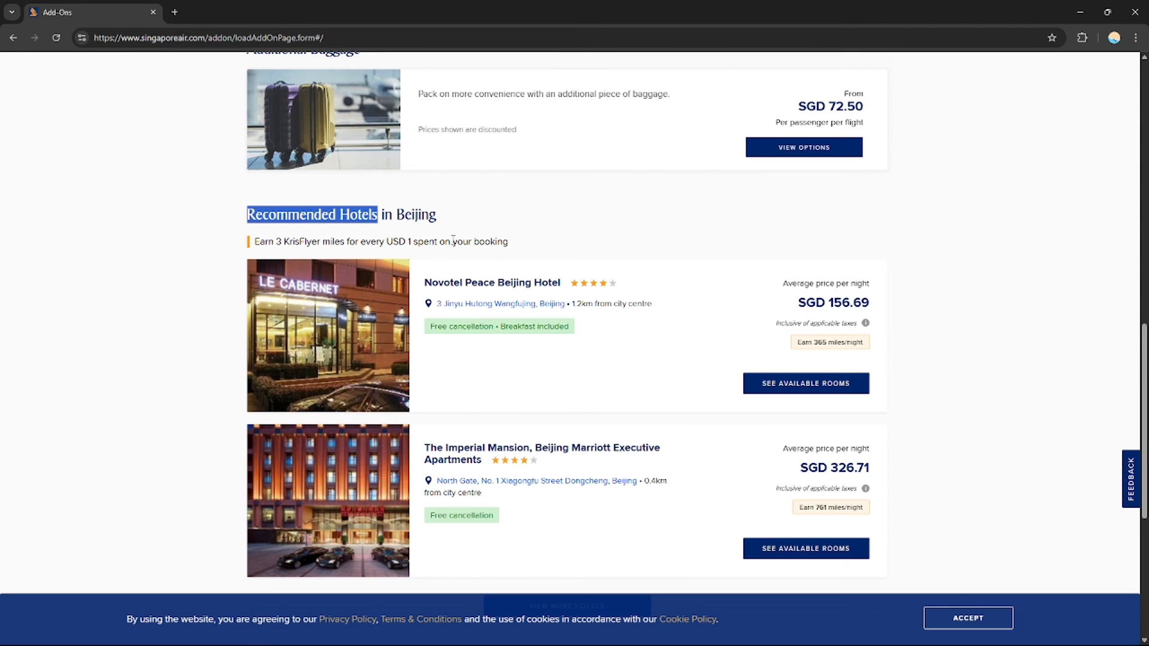
{"action": "scroll", "coordinate": [574, 323], "scroll_direction": "up", "scroll_amount": 10}
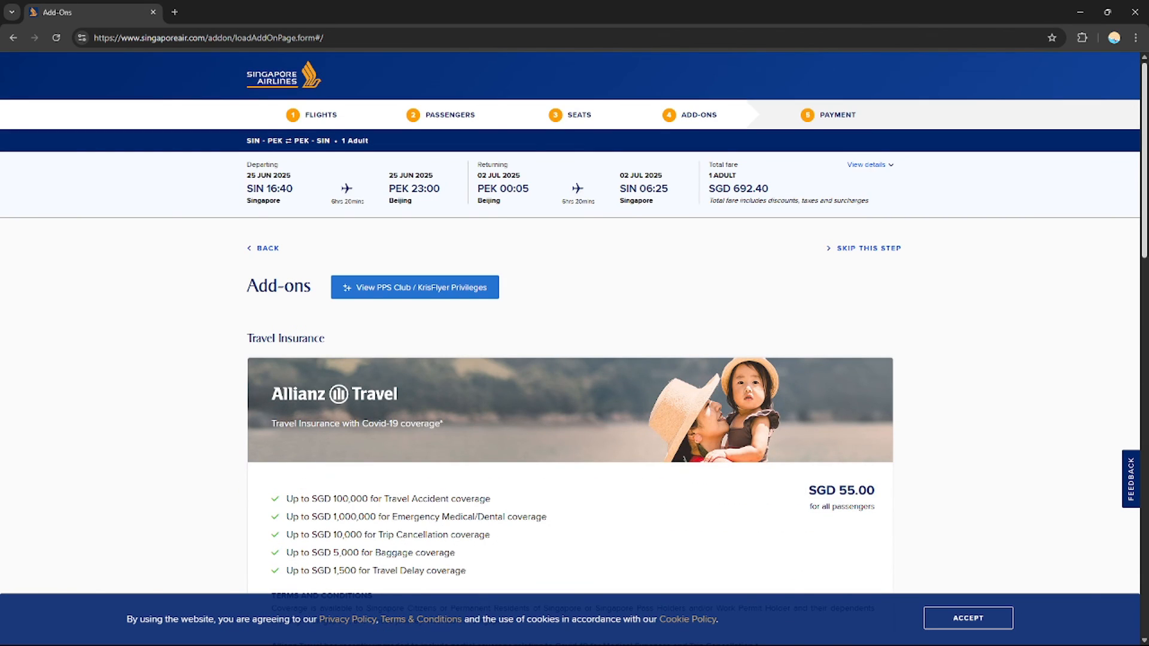
{"action": "scroll", "coordinate": [1140, 511], "scroll_direction": "down", "scroll_amount": 15}
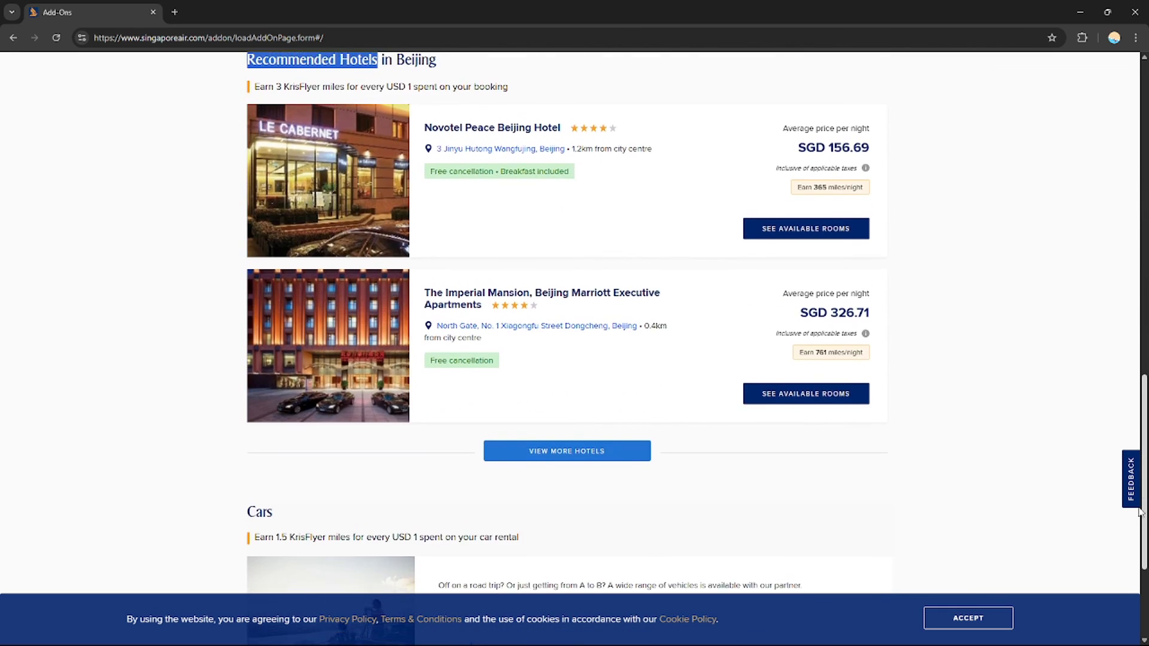
{"action": "left_click_drag", "start_coordinate": [1140, 511], "coordinate": [1141, 488]}
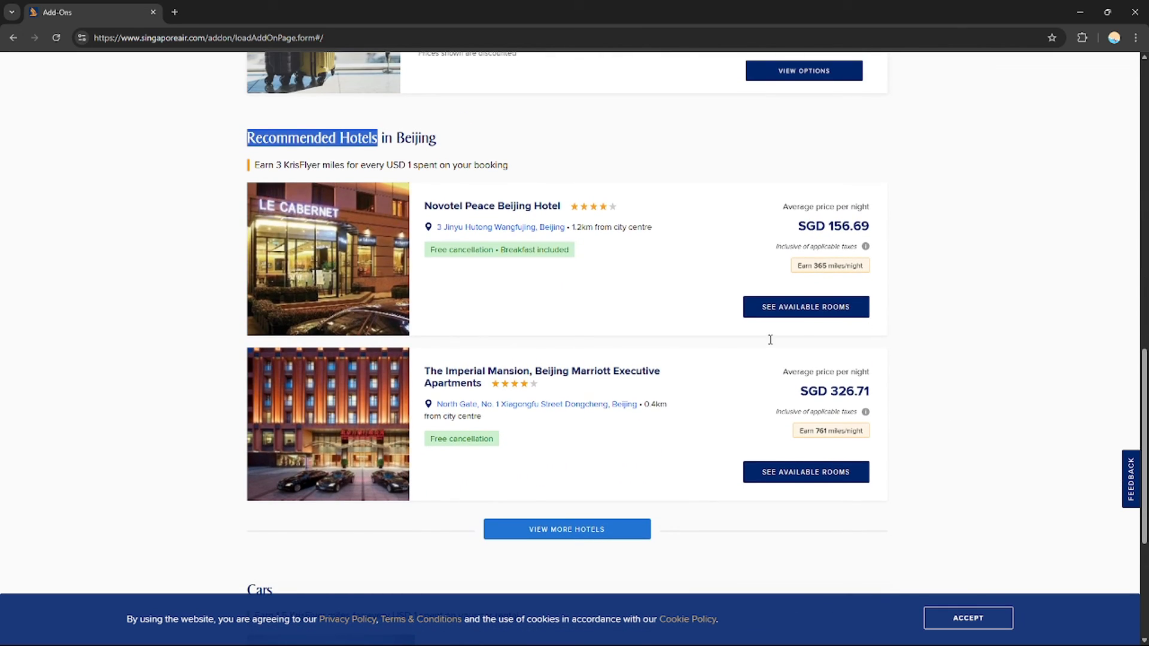
{"action": "left_click", "coordinate": [441, 150]}
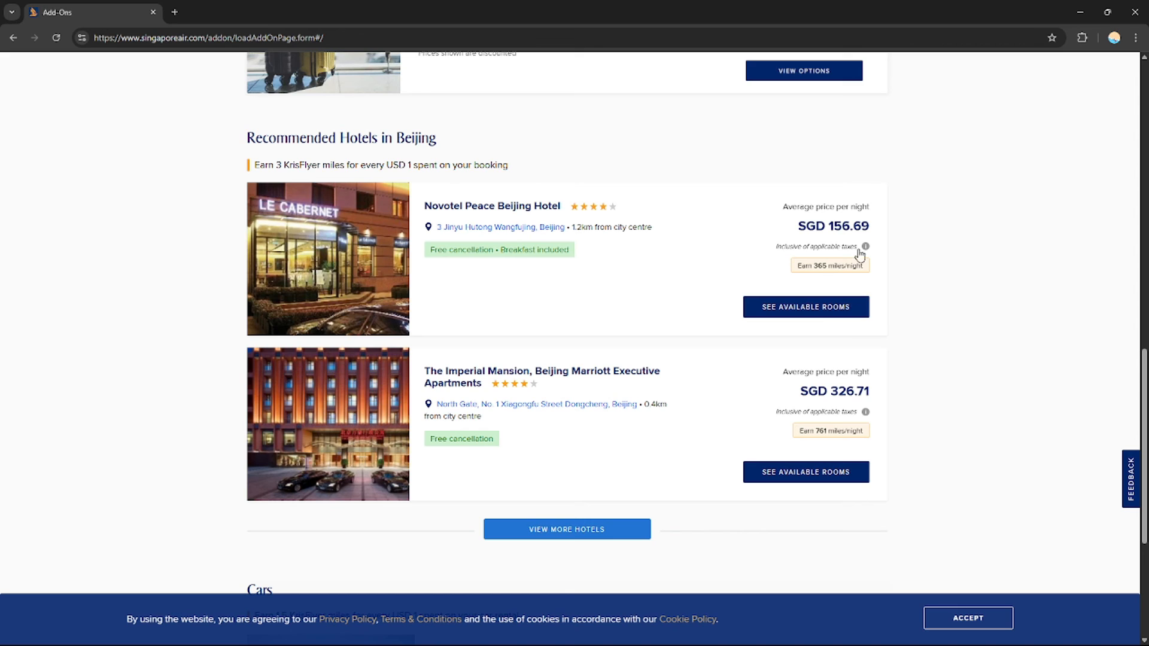
{"action": "left_click_drag", "start_coordinate": [1143, 399], "coordinate": [1144, 521]}
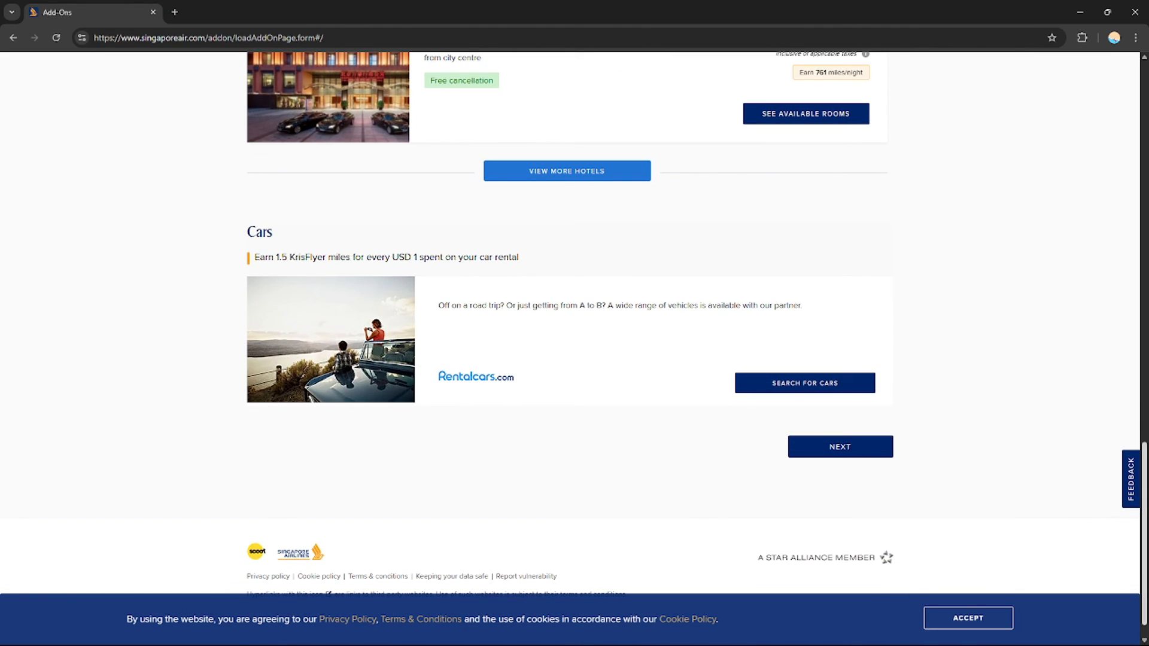
{"action": "mouse_move", "coordinate": [1143, 530]}
{"action": "left_mouse_down"}
{"action": "mouse_move", "coordinate": [1140, 147]}
{"action": "mouse_move", "coordinate": [1133, 538]}
{"action": "left_mouse_up"}
{"action": "scroll", "coordinate": [1133, 538], "scroll_direction": "down", "scroll_amount": 1}
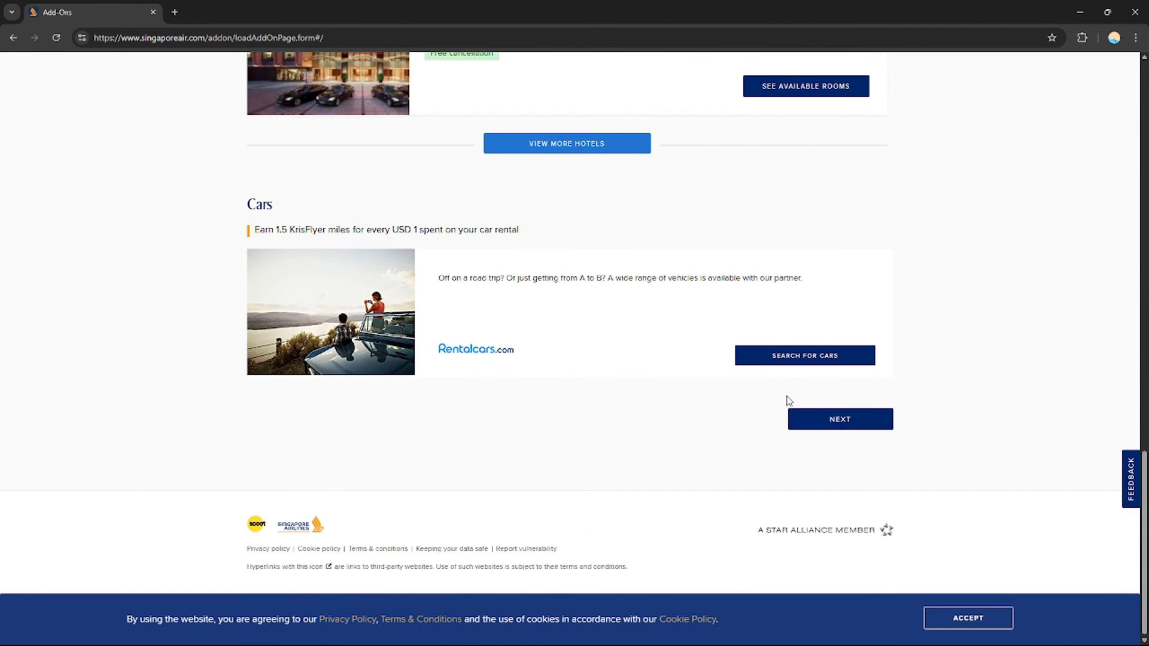
Continue to payment without choosing any add-ons and expand the itinerary section of the booking review
{"action": "left_click", "coordinate": [834, 424]}
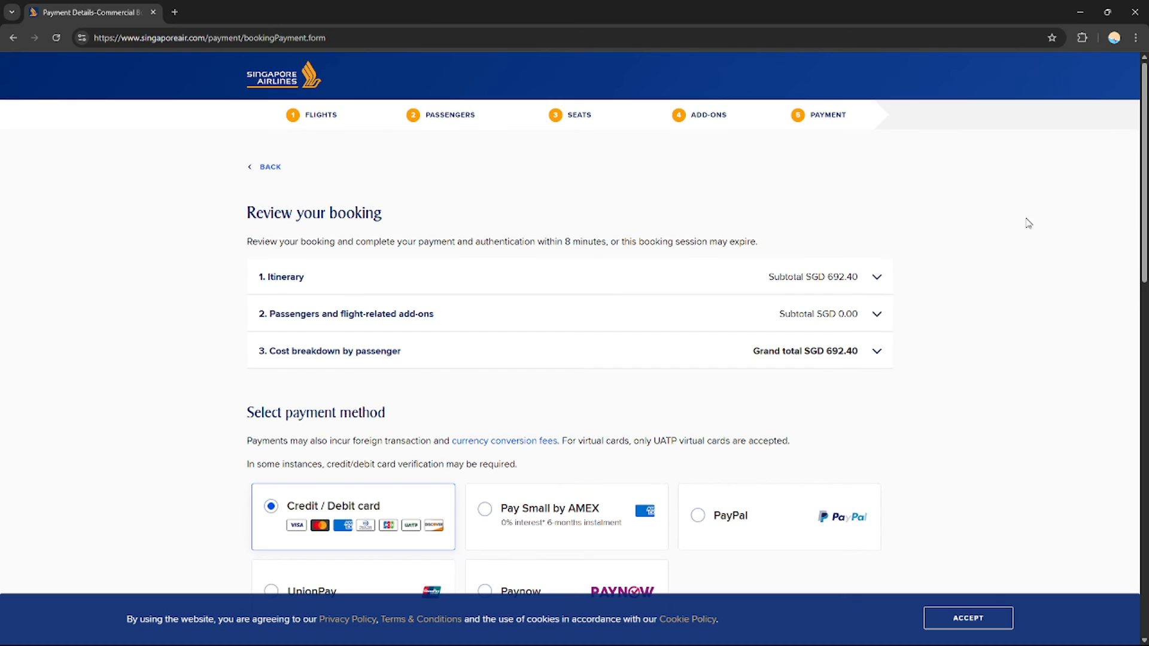
{"action": "mouse_move", "coordinate": [1144, 224]}
{"action": "left_mouse_down"}
{"action": "mouse_move", "coordinate": [1143, 261]}
{"action": "mouse_move", "coordinate": [1143, 232]}
{"action": "left_mouse_up"}
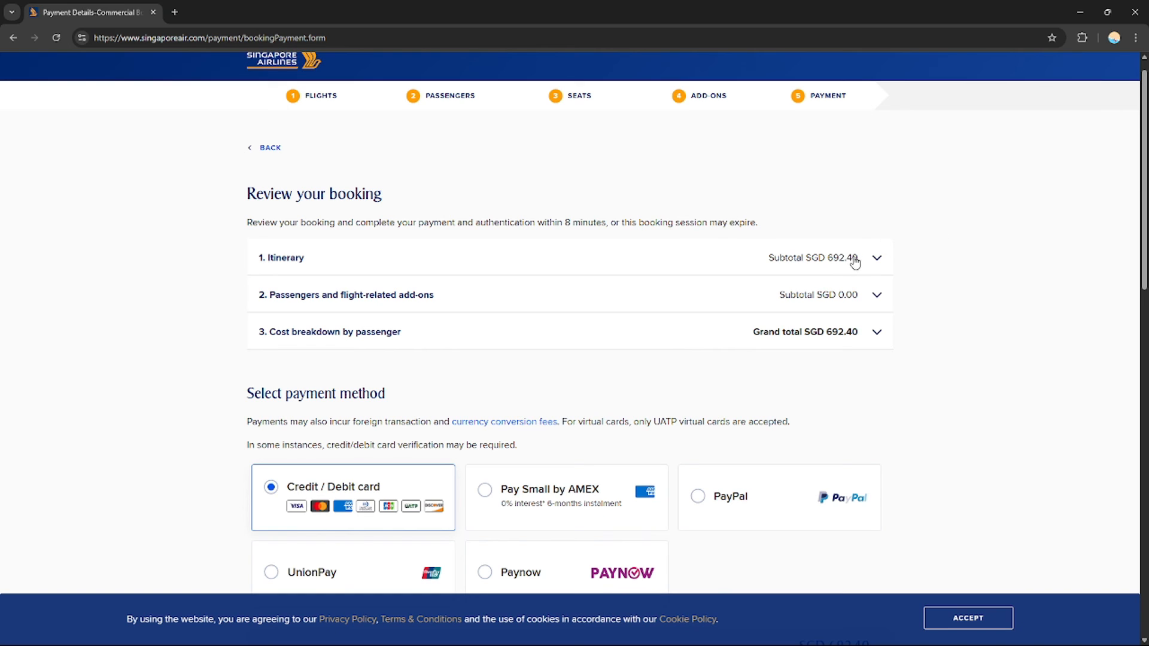
{"action": "left_click", "coordinate": [855, 261]}
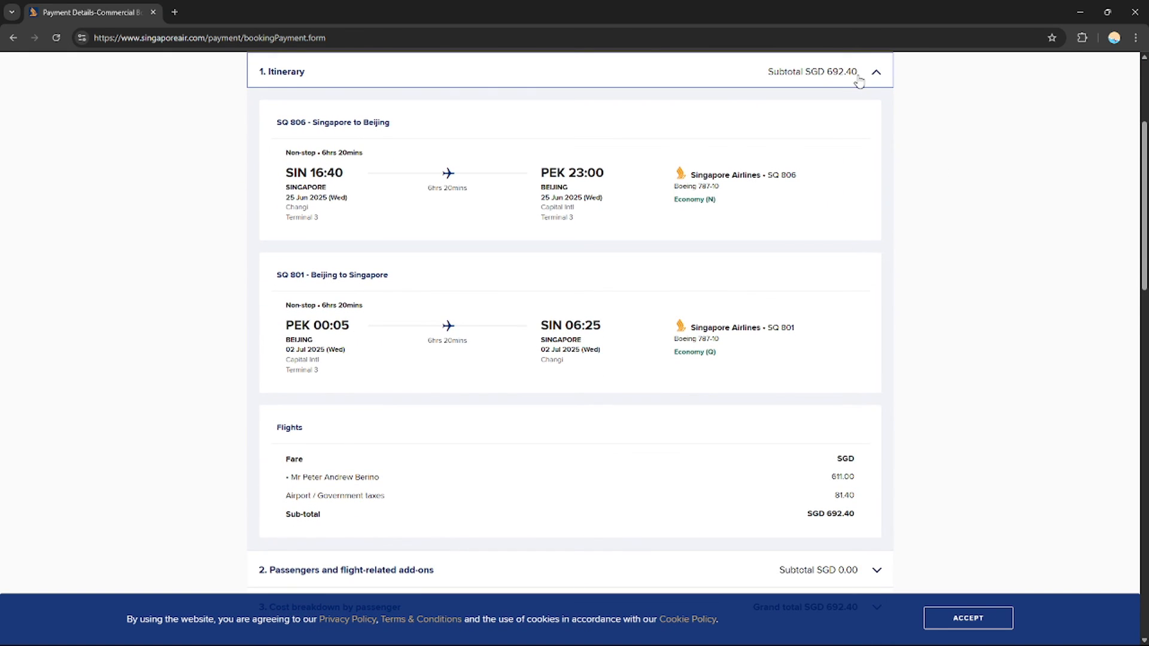
Collapse the itinerary, review the seats and baggage under passengers and flight-related add-ons, and collapse that section too
{"action": "left_click", "coordinate": [859, 80]}
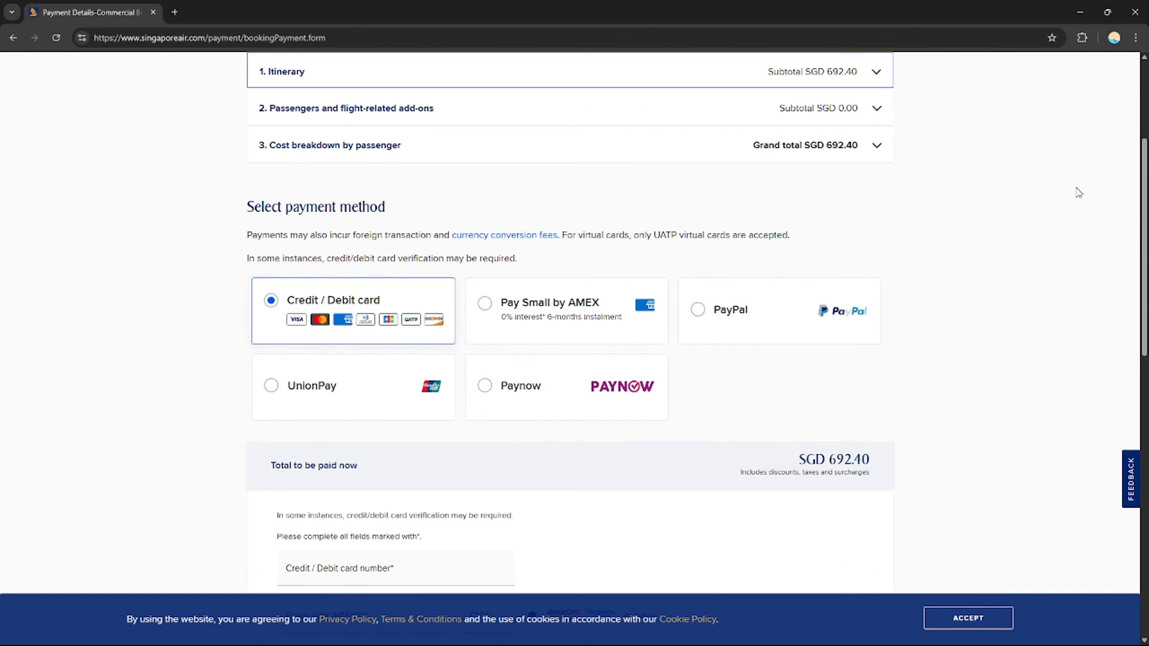
{"action": "scroll", "coordinate": [838, 149], "scroll_direction": "up", "scroll_amount": 2}
{"action": "left_click", "coordinate": [806, 201]}
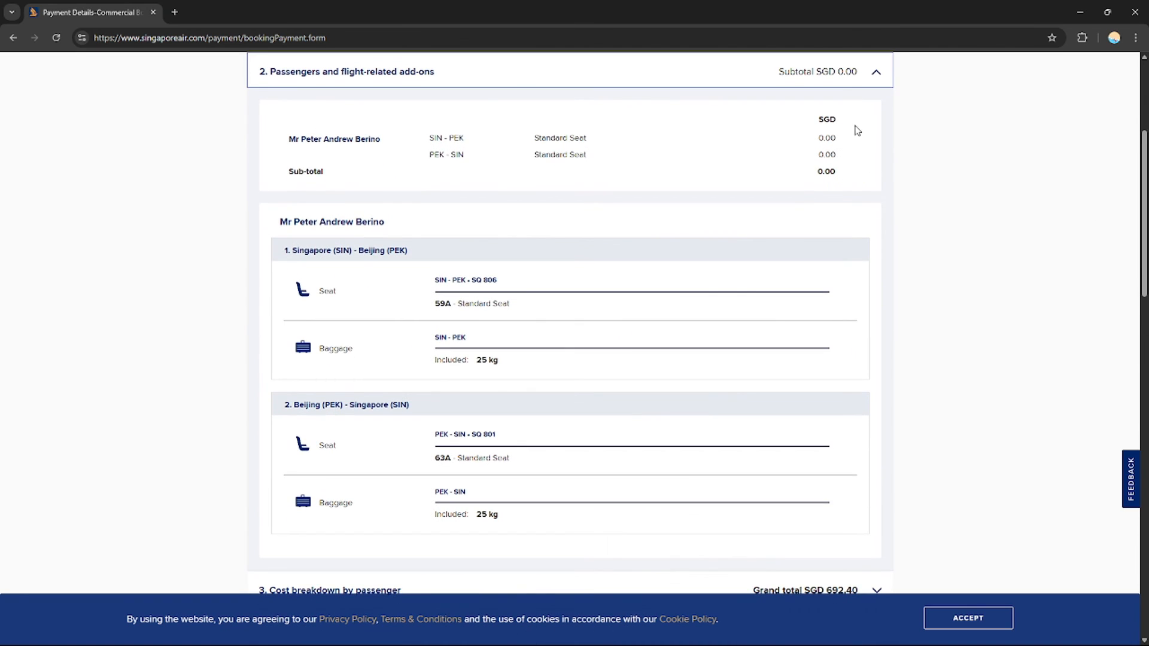
{"action": "left_click", "coordinate": [831, 81]}
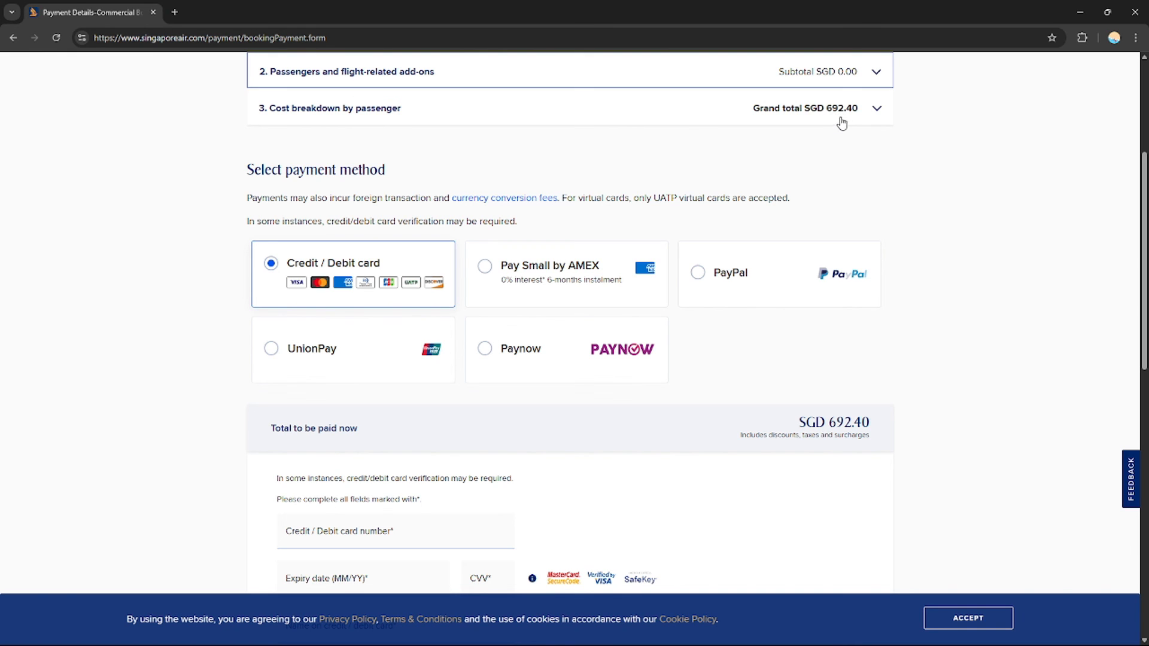
{"action": "scroll", "coordinate": [841, 122], "scroll_direction": "up", "scroll_amount": 1}
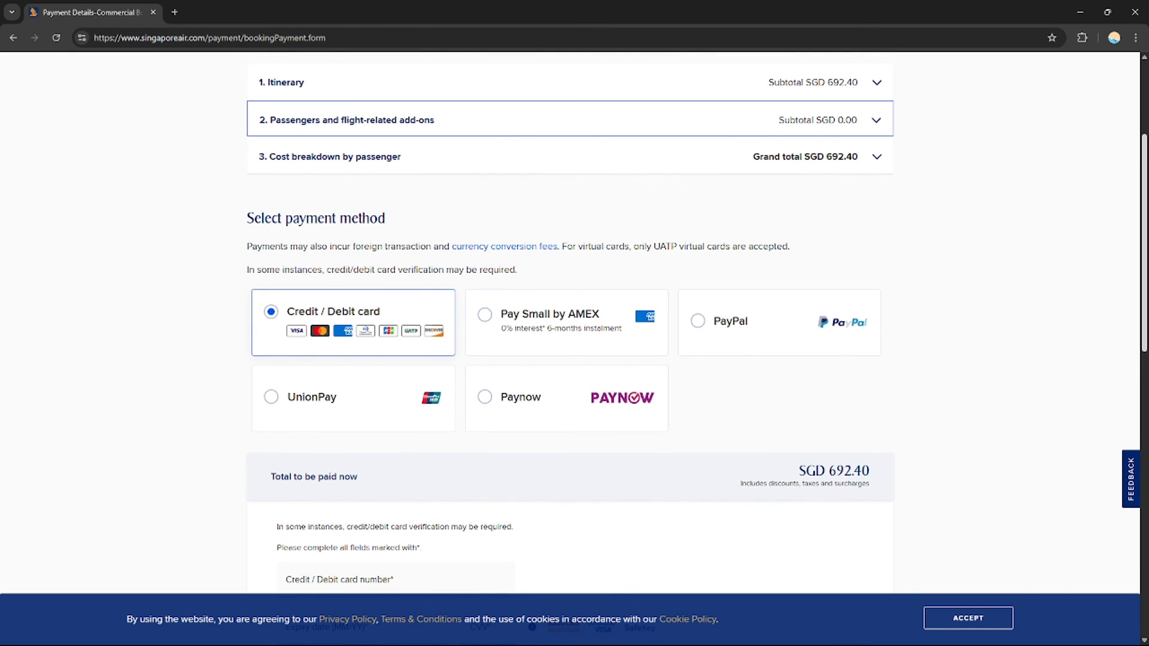
{"action": "scroll", "coordinate": [282, 359], "scroll_direction": "up", "scroll_amount": 1}
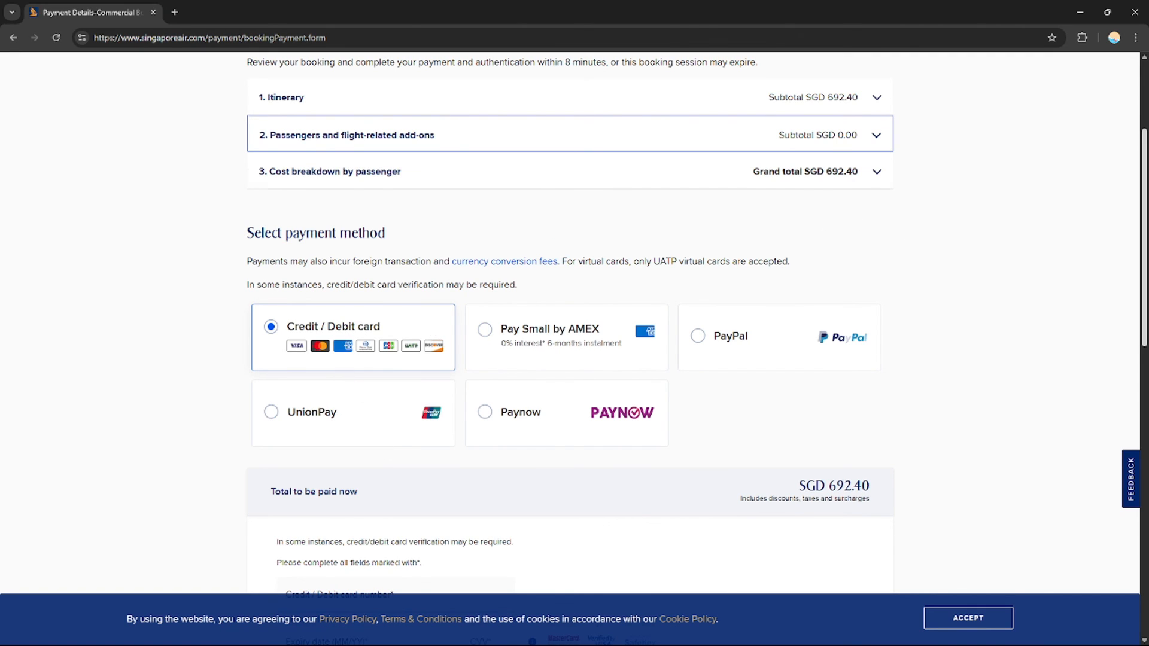
Examine the credit/debit card, billing address and terms and conditions sections of the payment form without filling them in
{"action": "scroll", "coordinate": [710, 225], "scroll_direction": "down", "scroll_amount": 3}
{"action": "scroll", "coordinate": [1139, 340], "scroll_direction": "down", "scroll_amount": 3}
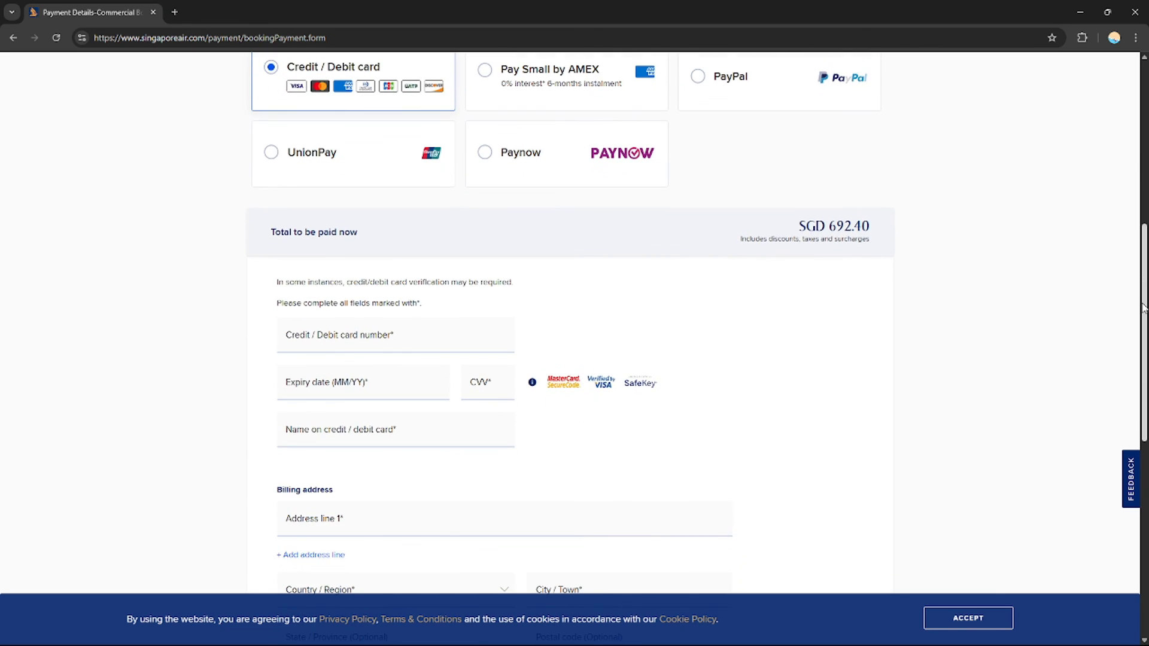
{"action": "scroll", "coordinate": [1128, 333], "scroll_direction": "up", "scroll_amount": 1}
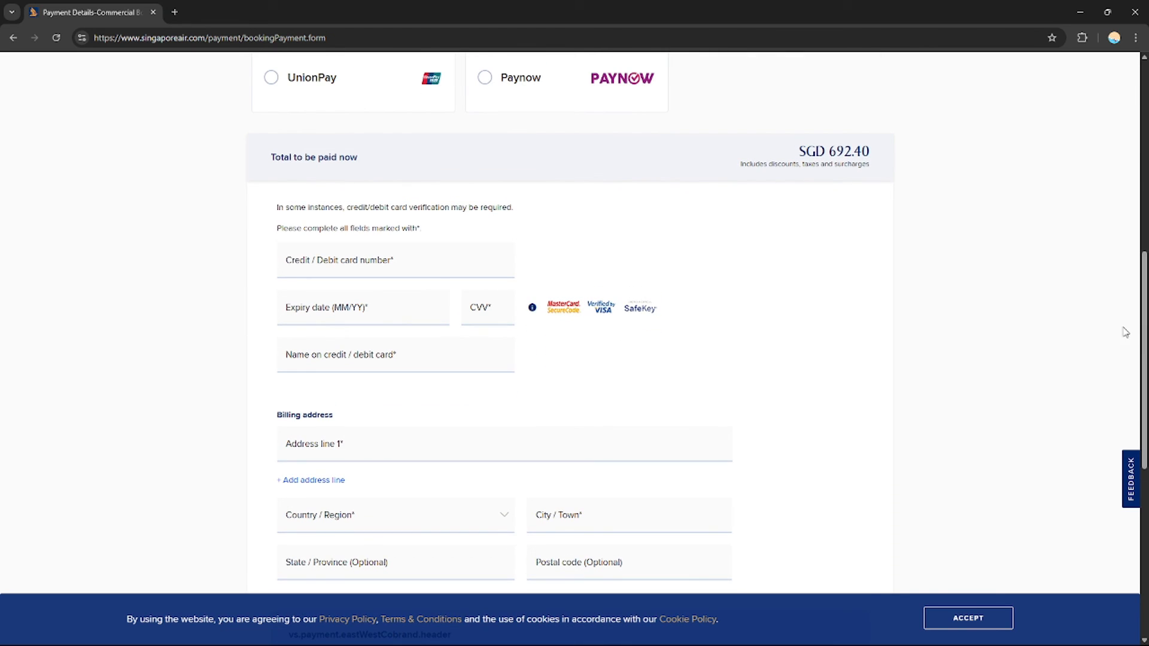
{"action": "left_click", "coordinate": [337, 269]}
{"action": "key", "text": "Tab"}
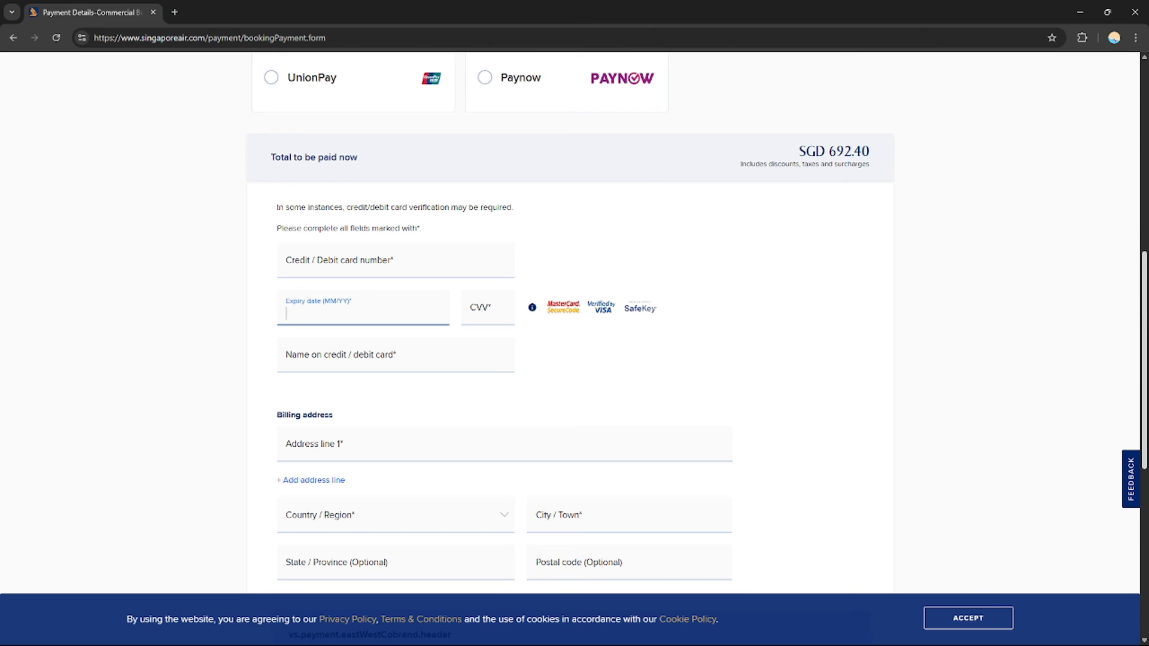
{"action": "left_click_drag", "start_coordinate": [1144, 307], "coordinate": [1144, 450]}
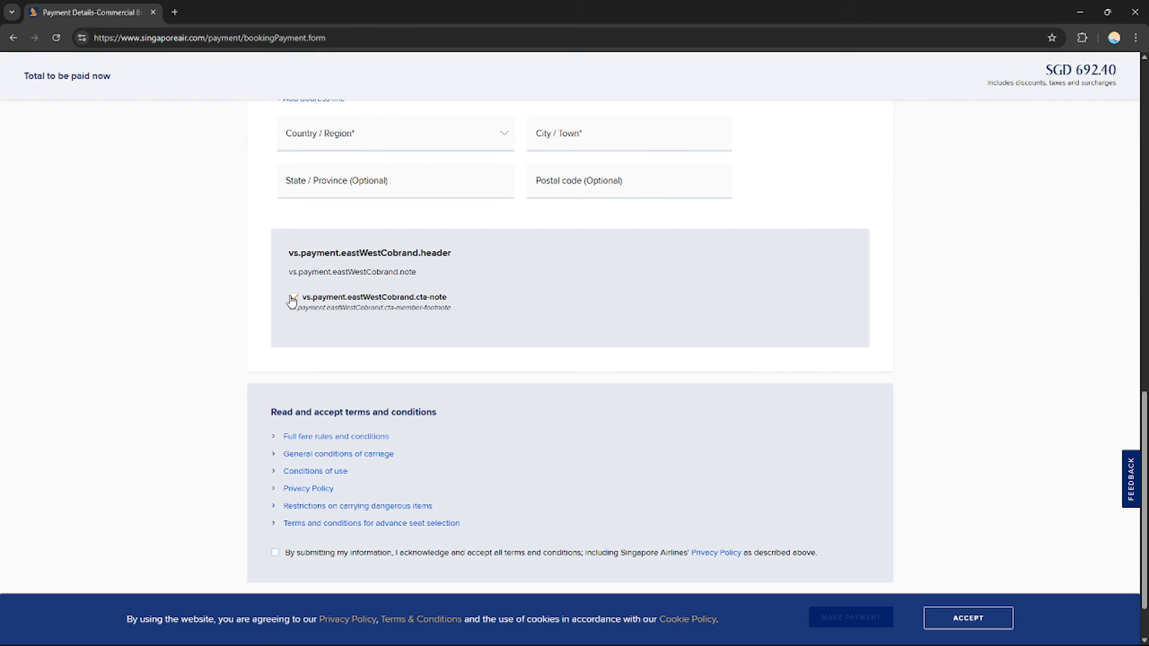
{"action": "scroll", "coordinate": [393, 494], "scroll_direction": "down", "scroll_amount": 2}
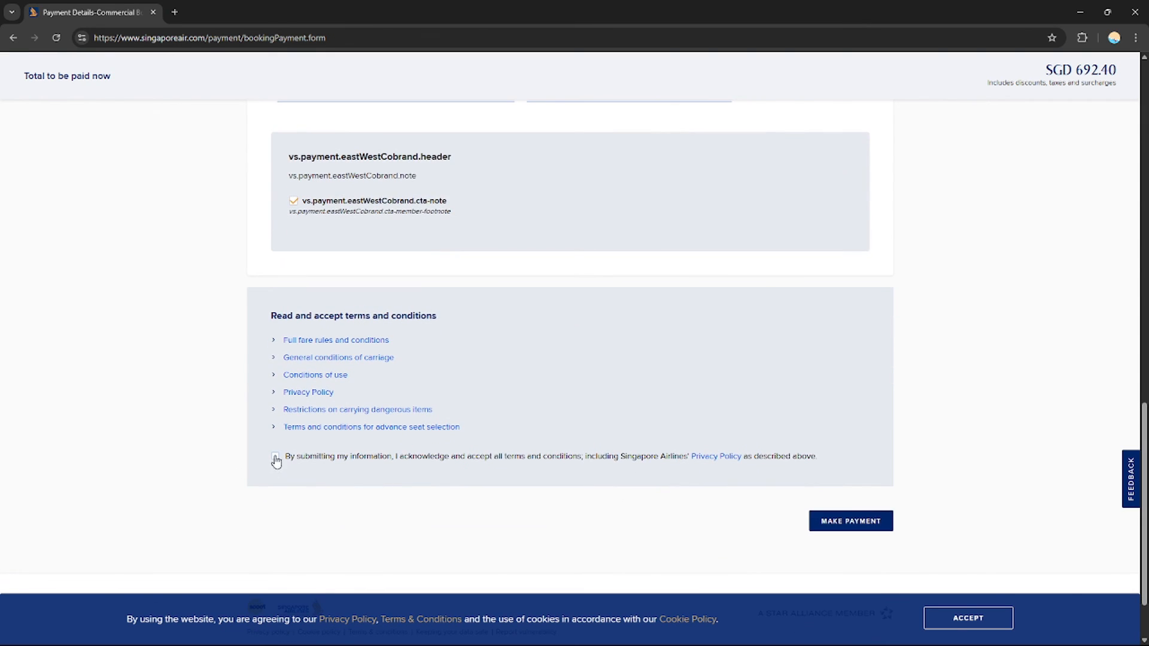
Try to make the payment with the card and billing fields left blank, and look over the payment methods and required fields
{"action": "scroll", "coordinate": [277, 461], "scroll_direction": "up", "scroll_amount": 8}
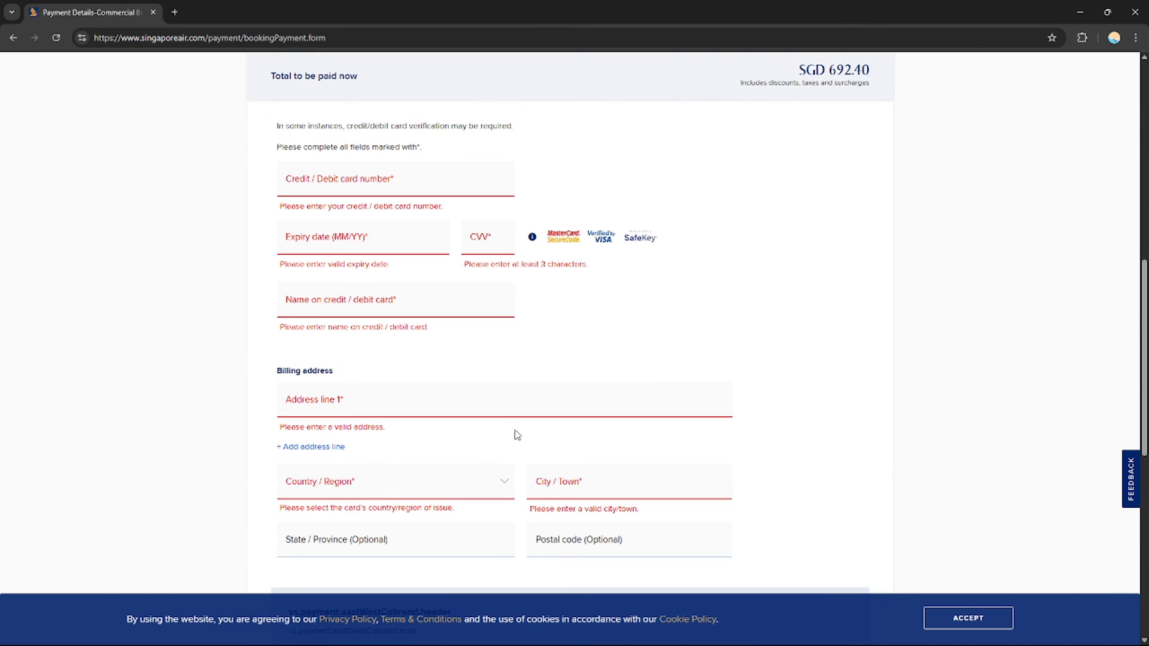
{"action": "left_click_drag", "start_coordinate": [1144, 327], "coordinate": [1131, 507]}
{"action": "scroll", "coordinate": [1082, 393], "scroll_direction": "up", "scroll_amount": 15}
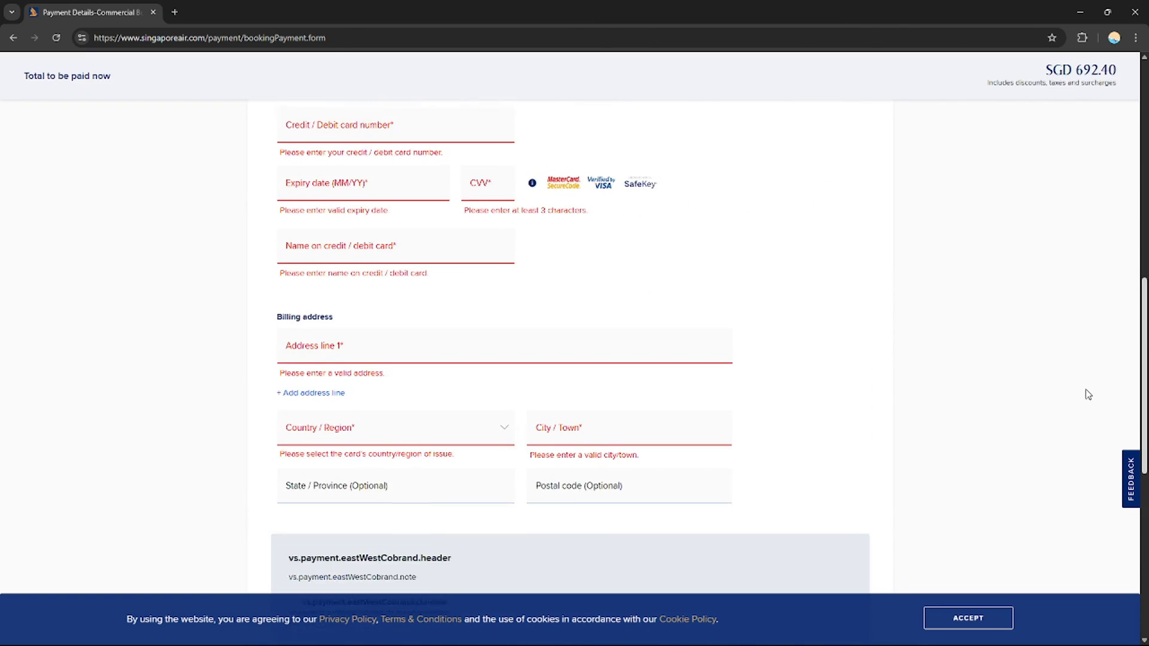
{"action": "scroll", "coordinate": [1113, 233], "scroll_direction": "down", "scroll_amount": 15}
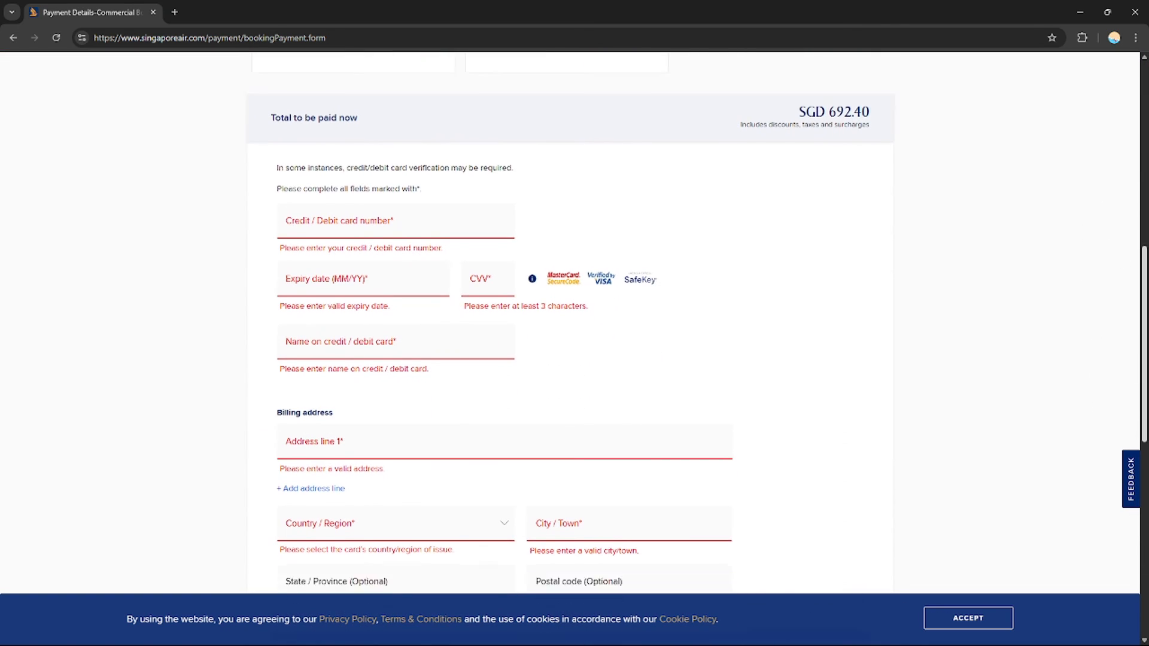
{"action": "left_click", "coordinate": [834, 454]}
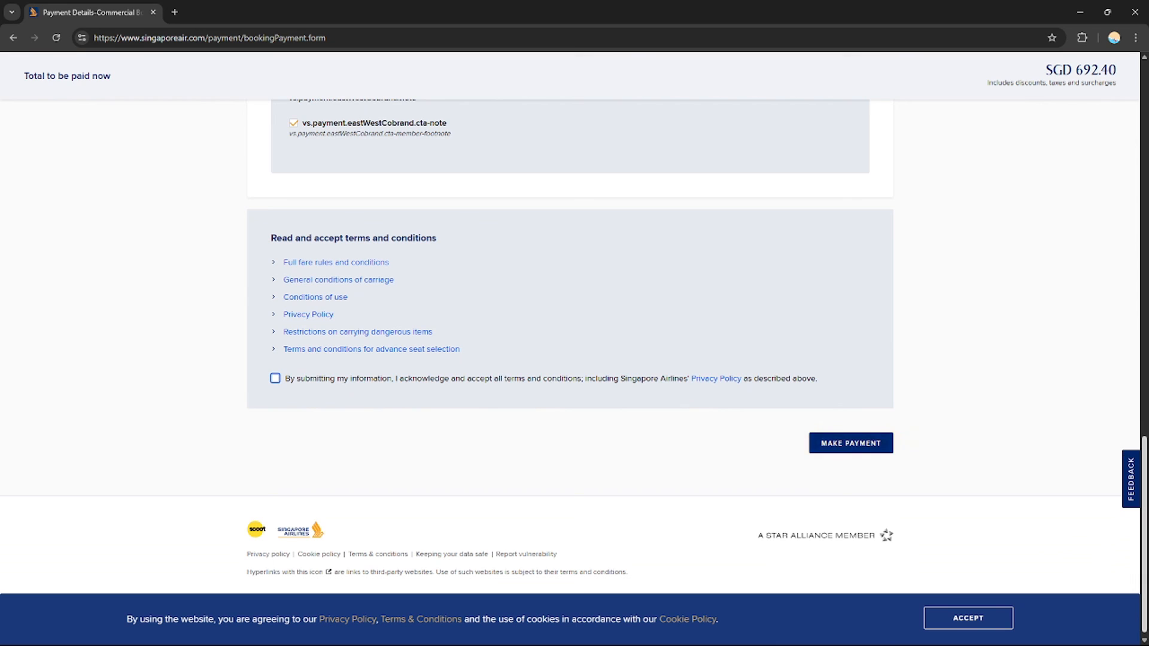
{"action": "scroll", "coordinate": [1143, 72], "scroll_direction": "up", "scroll_amount": 4}
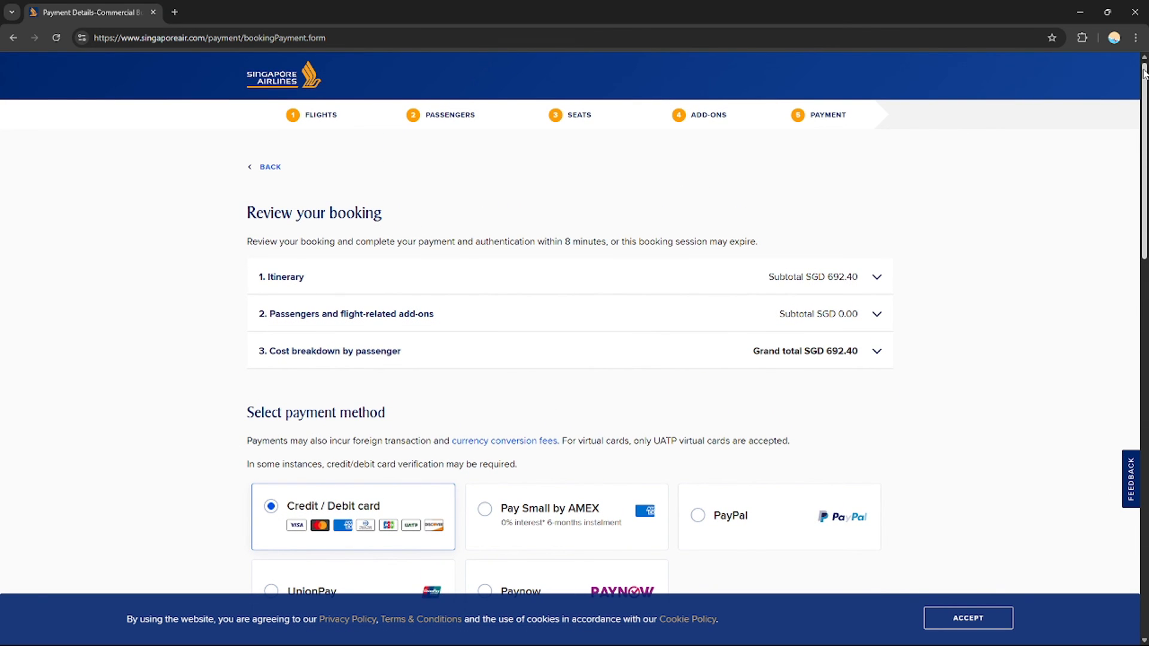
{"action": "scroll", "coordinate": [1144, 72], "scroll_direction": "down", "scroll_amount": 1}
{"action": "scroll", "coordinate": [1137, 223], "scroll_direction": "up", "scroll_amount": 1}
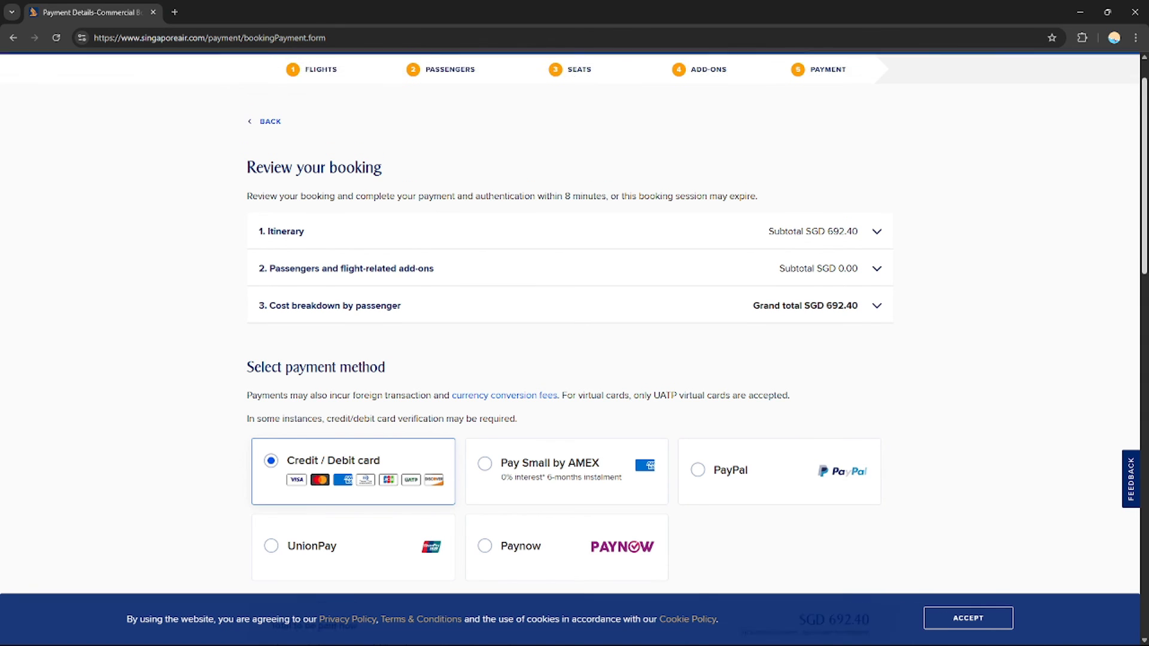
{"action": "scroll", "coordinate": [1136, 223], "scroll_direction": "down", "scroll_amount": 5}
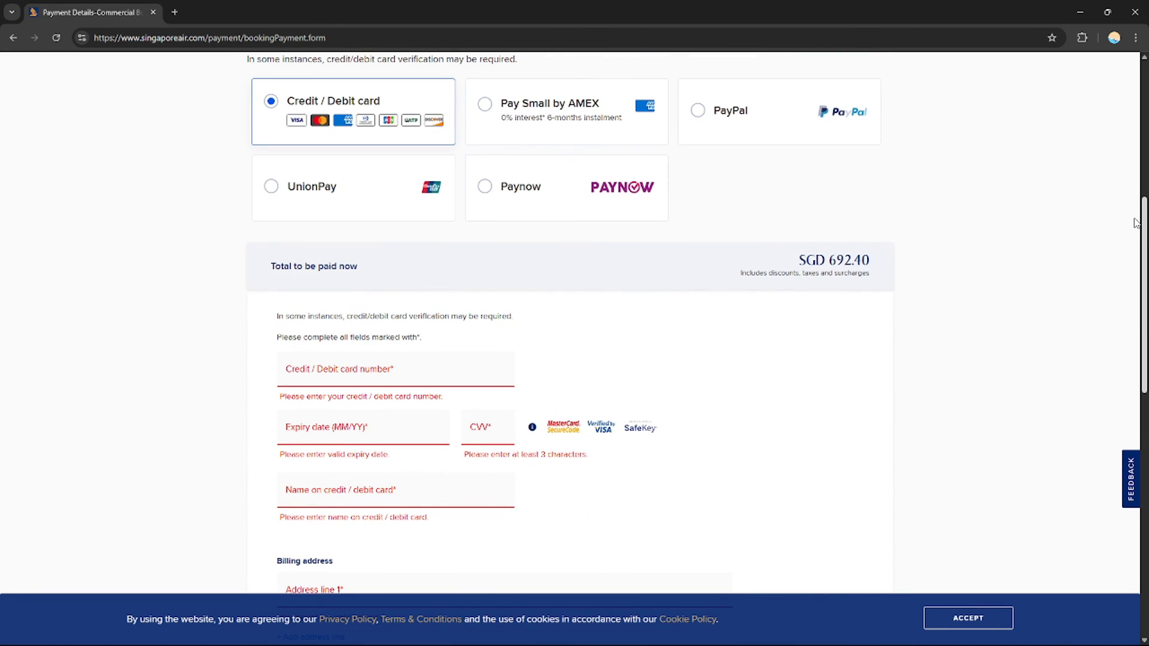